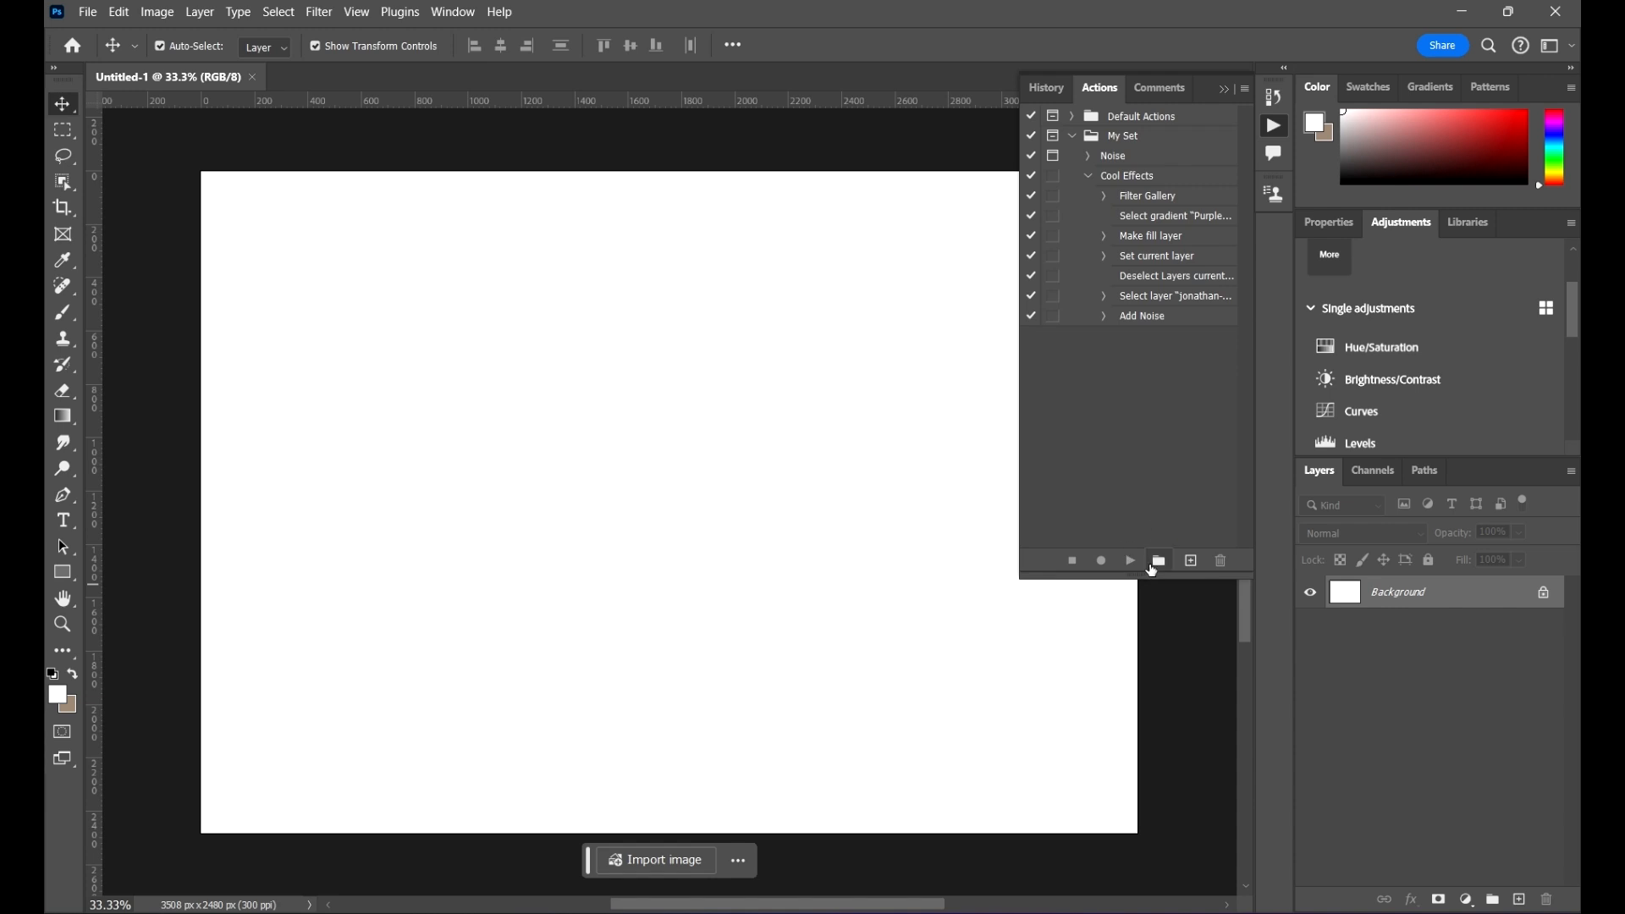
# Step: Open the beach photo of the woman in the orange dress from the 03 Workflow and Shortcuts folder
pyautogui.click(1151, 179)
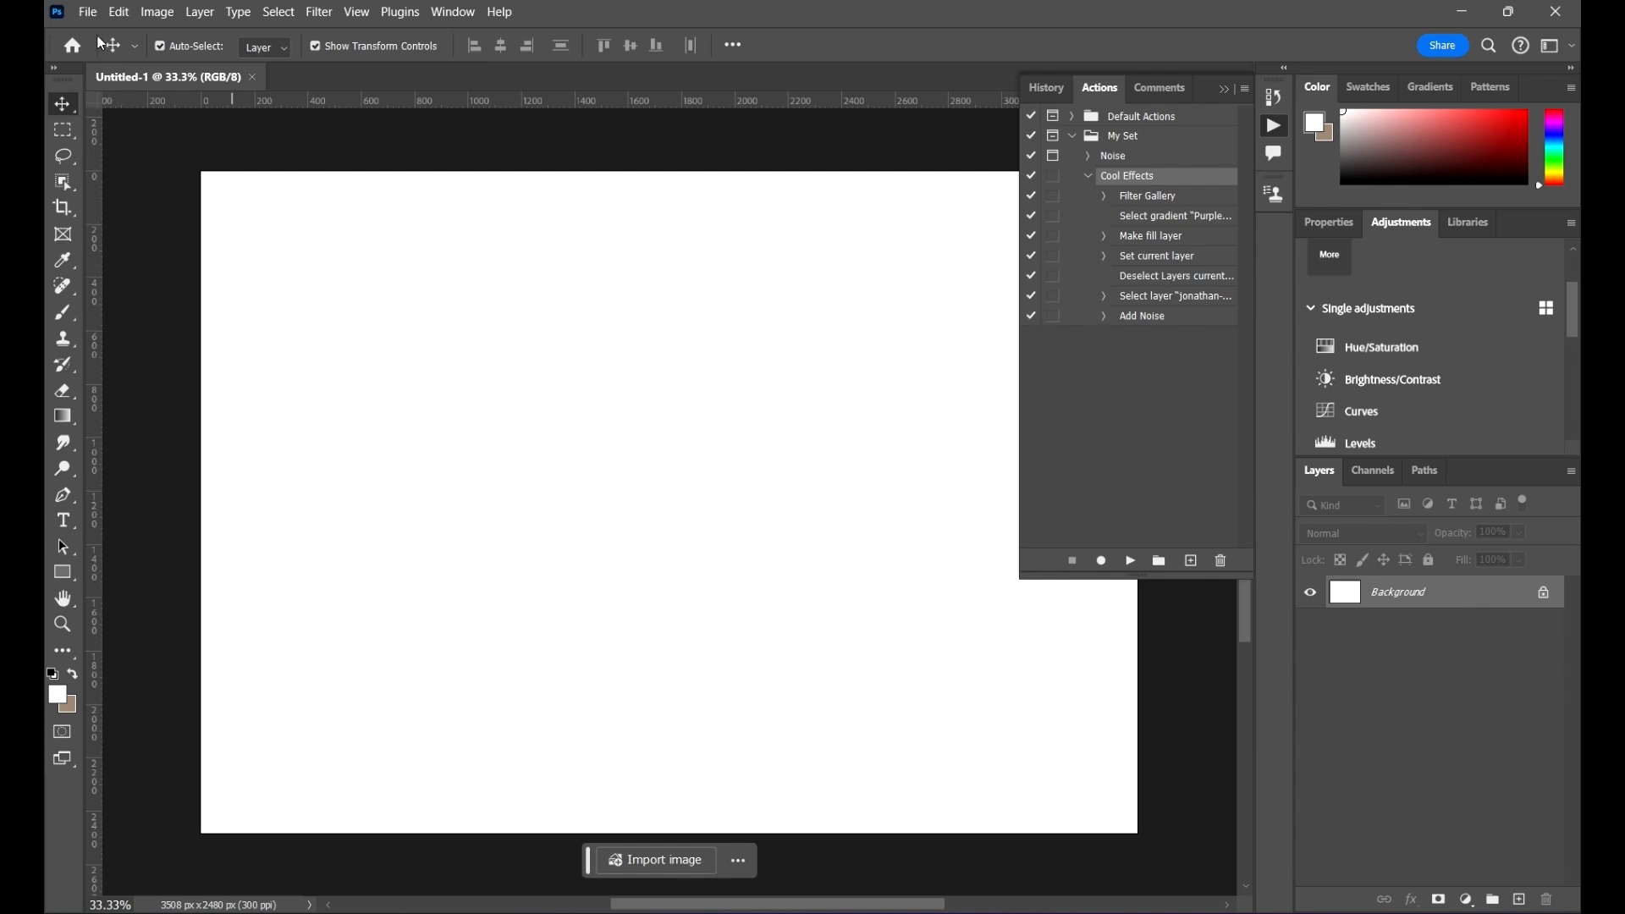
pyautogui.click(119, 17)
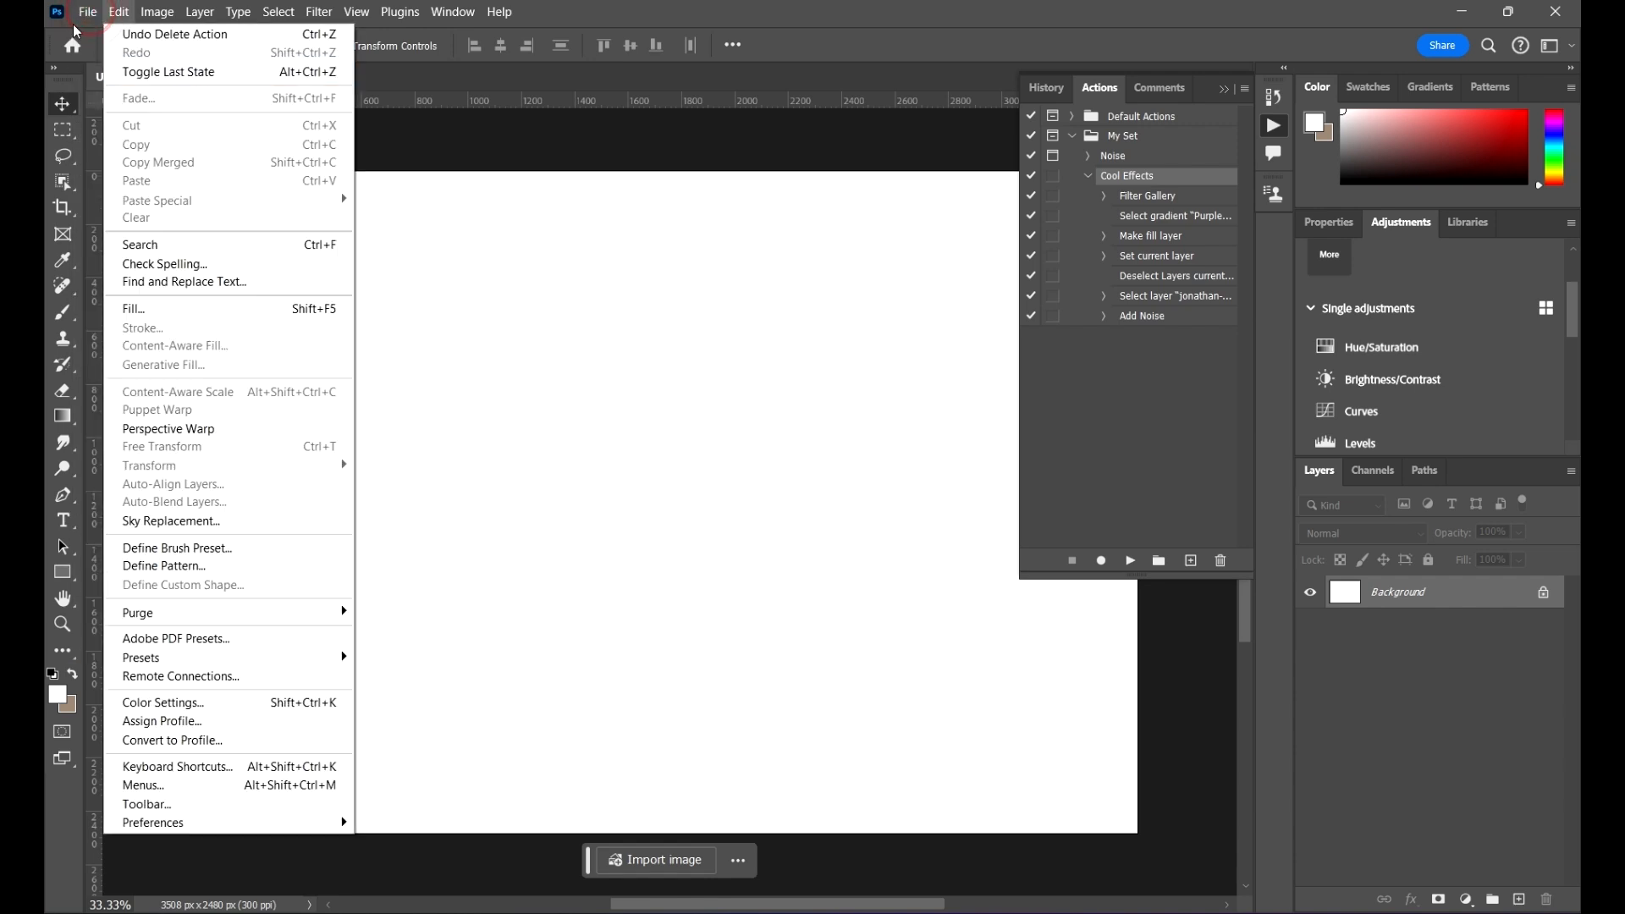
pyautogui.moveTo(95, 17)
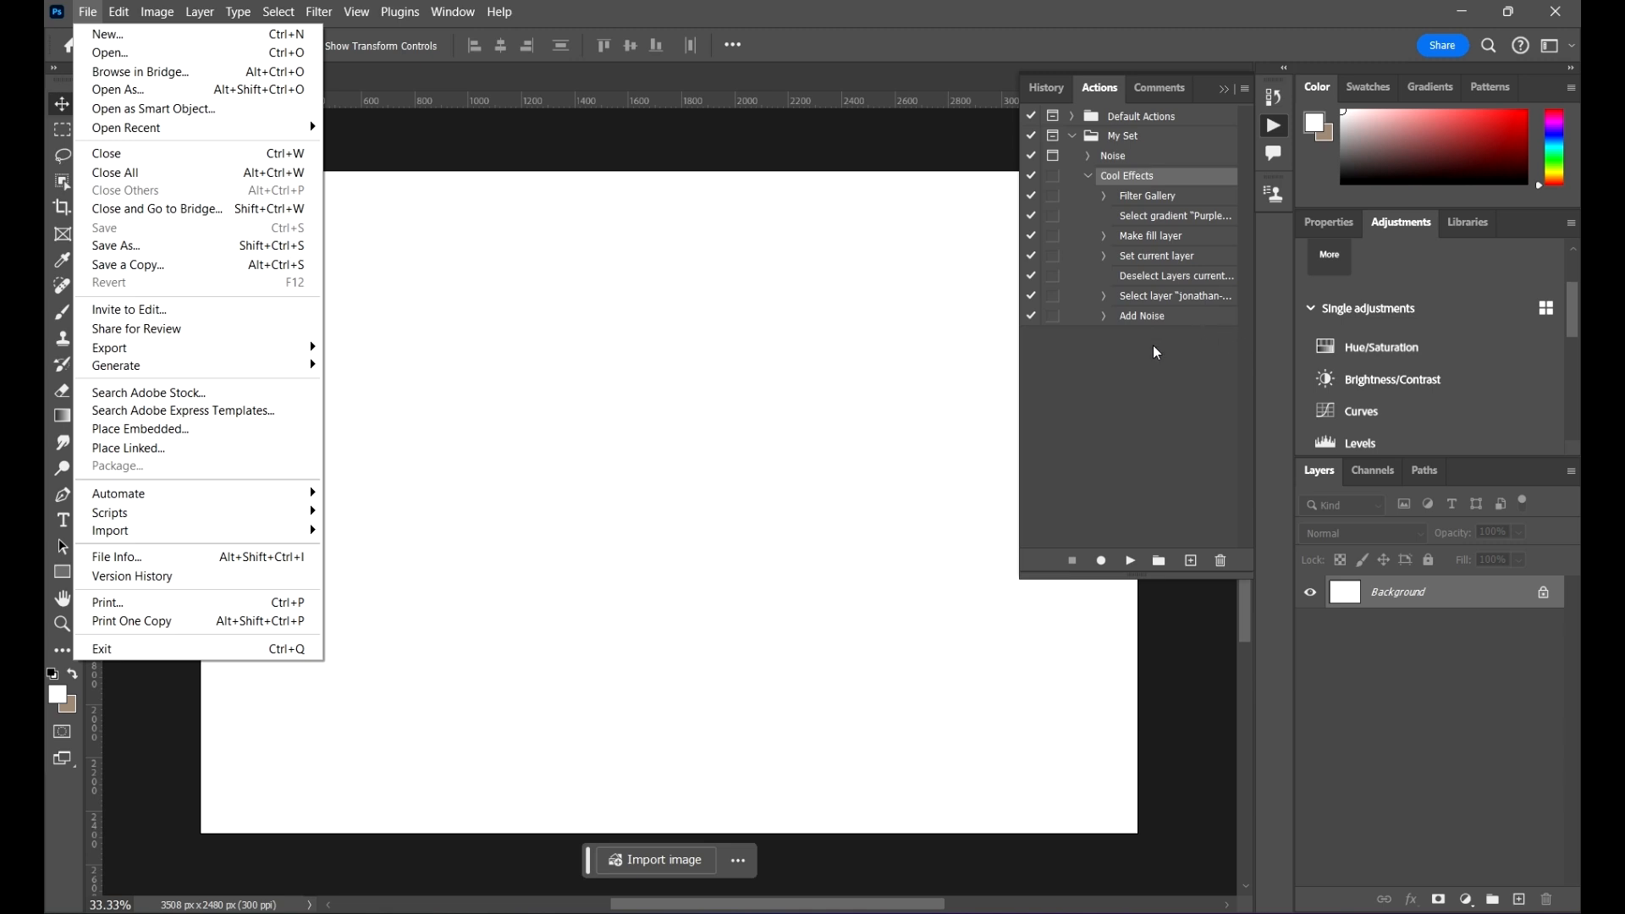
pyautogui.click(127, 53)
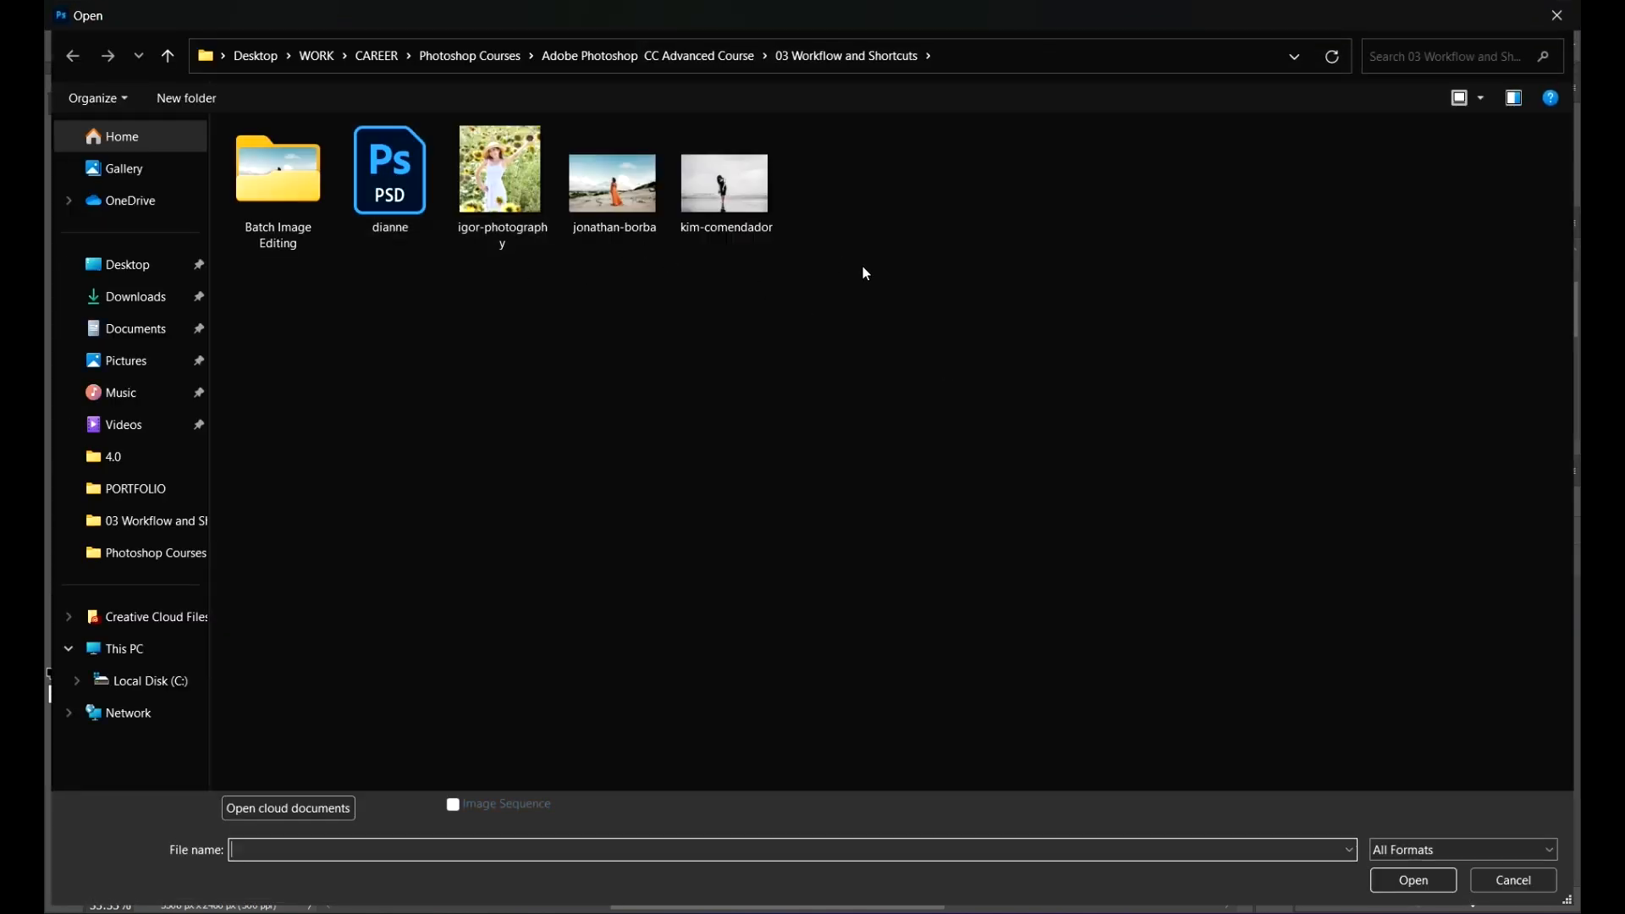
pyautogui.click(623, 193)
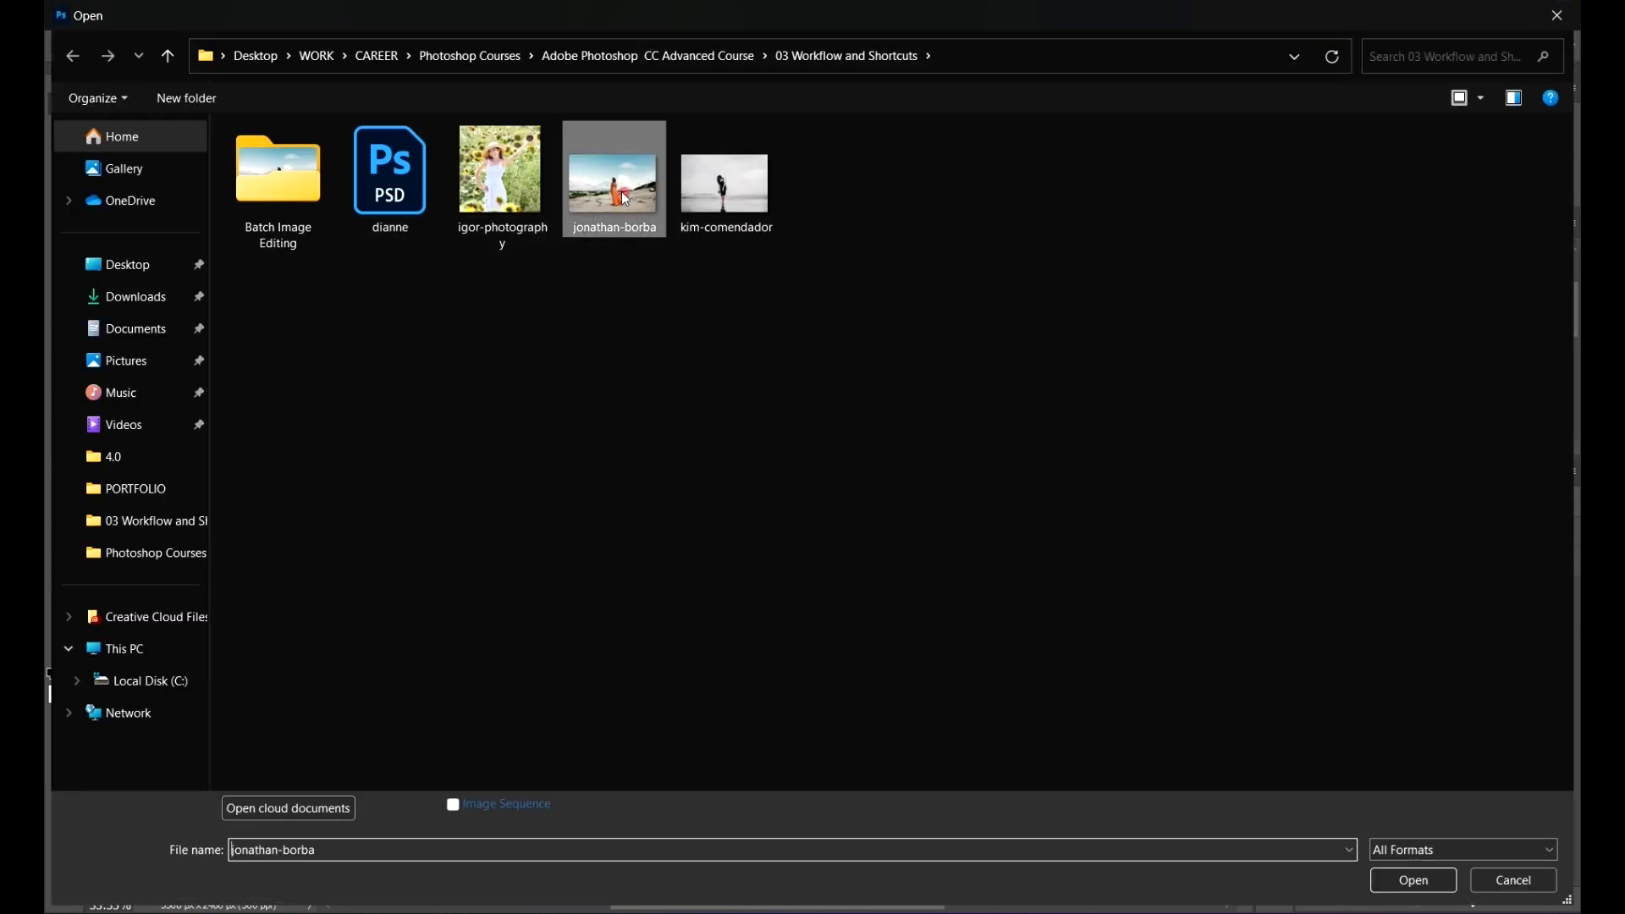
pyautogui.click(1422, 880)
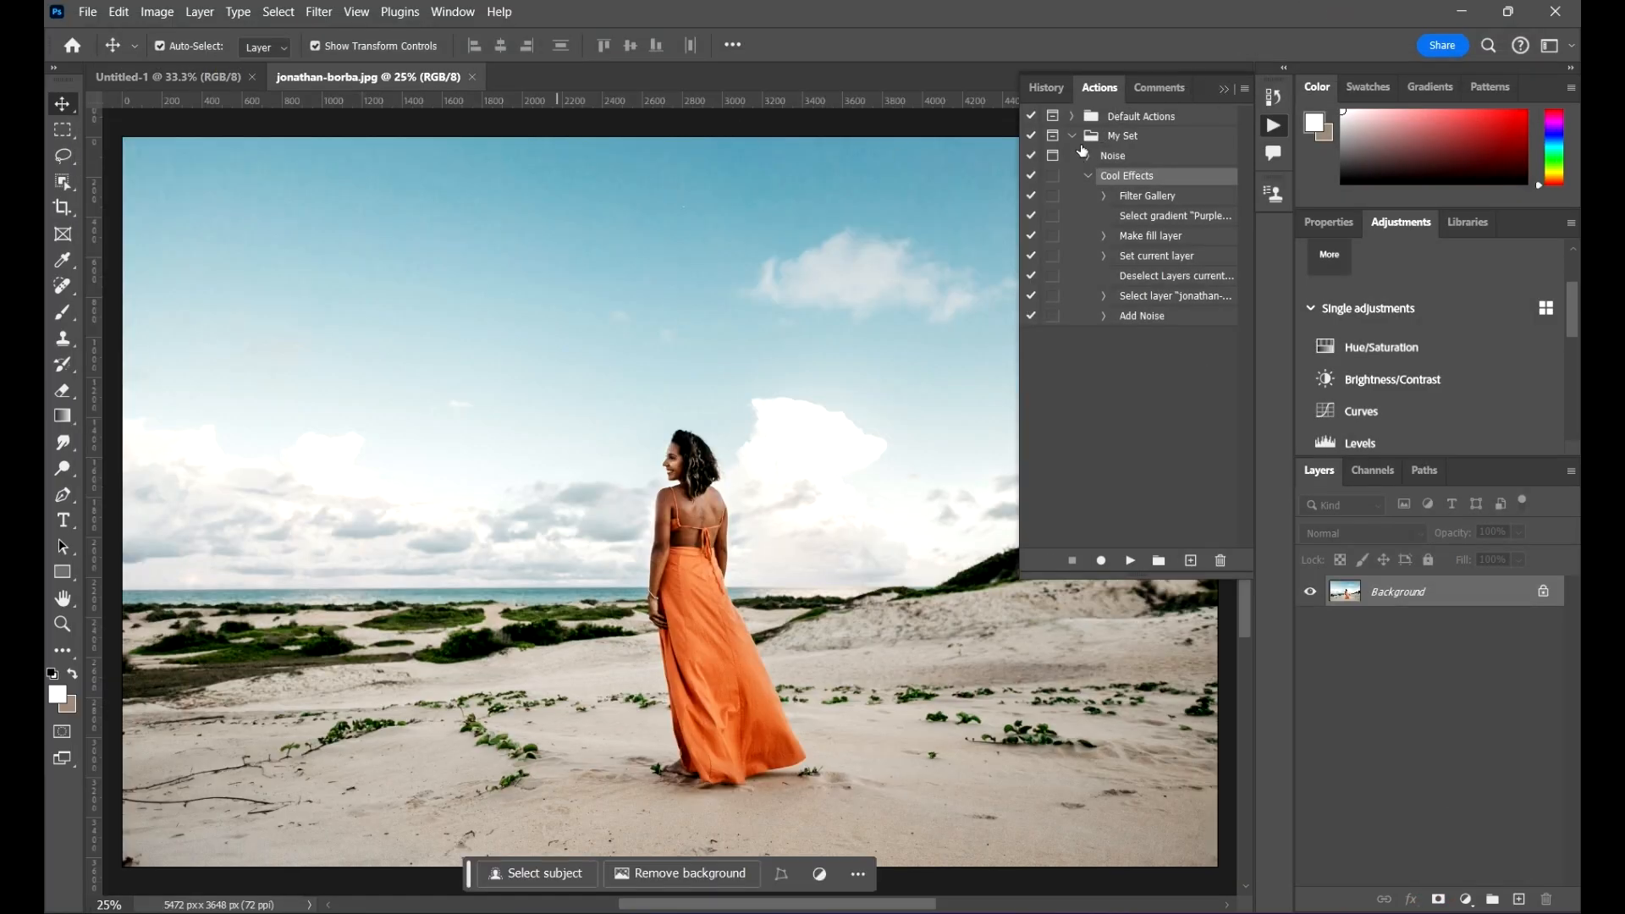
# Step: Delete the existing Cool Effects action from My Set
pyautogui.click(1092, 177)
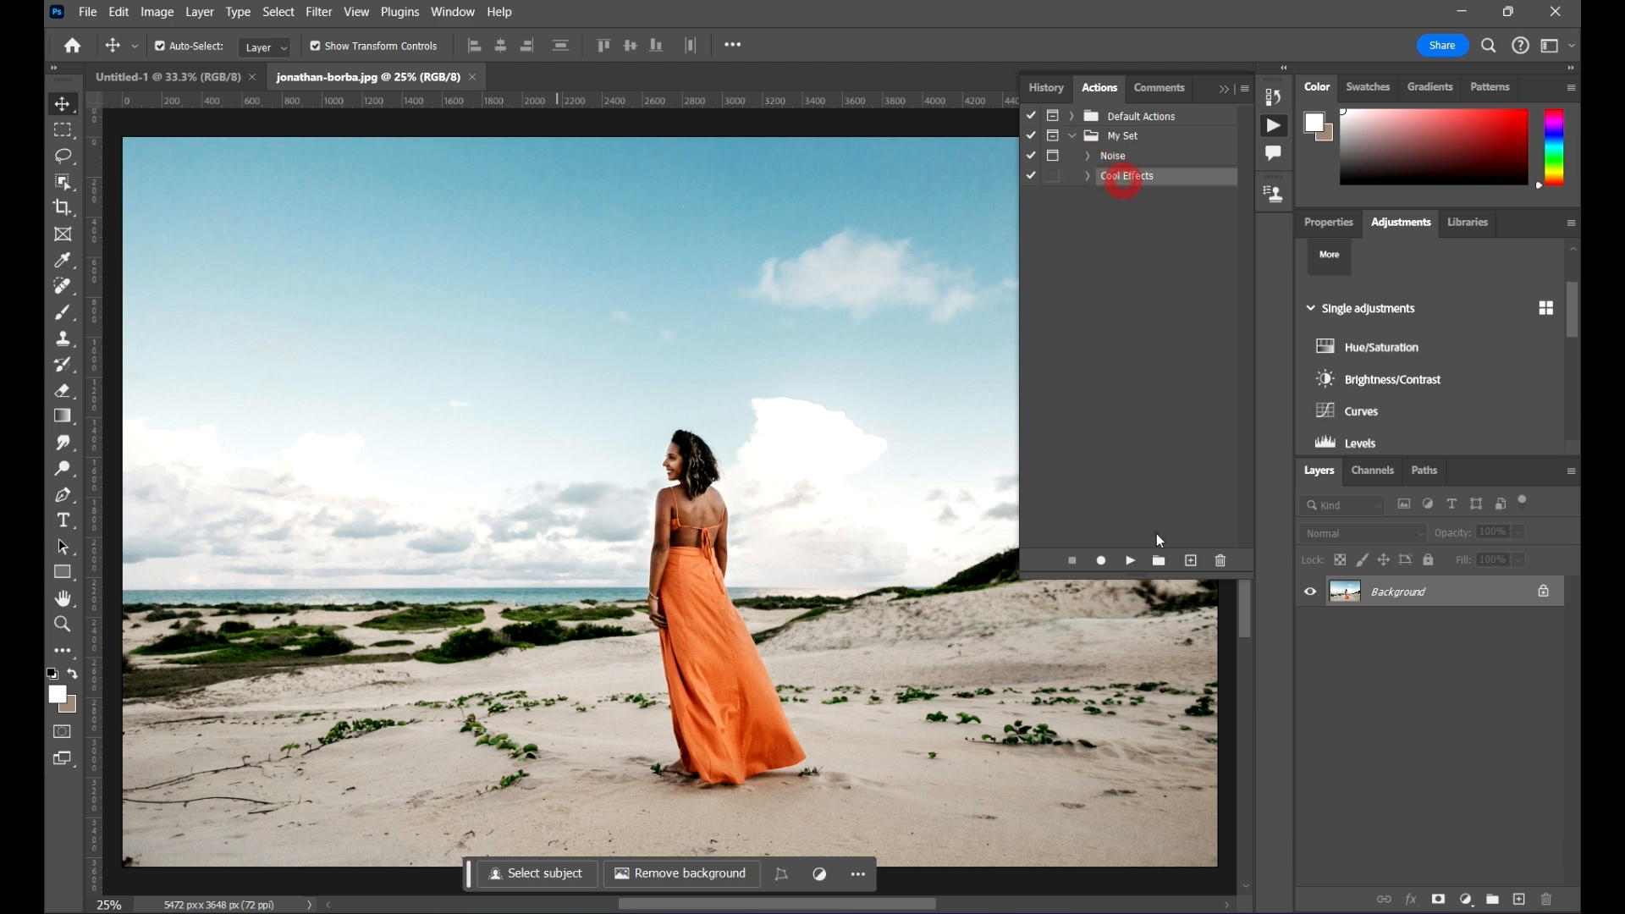
pyautogui.click(1219, 561)
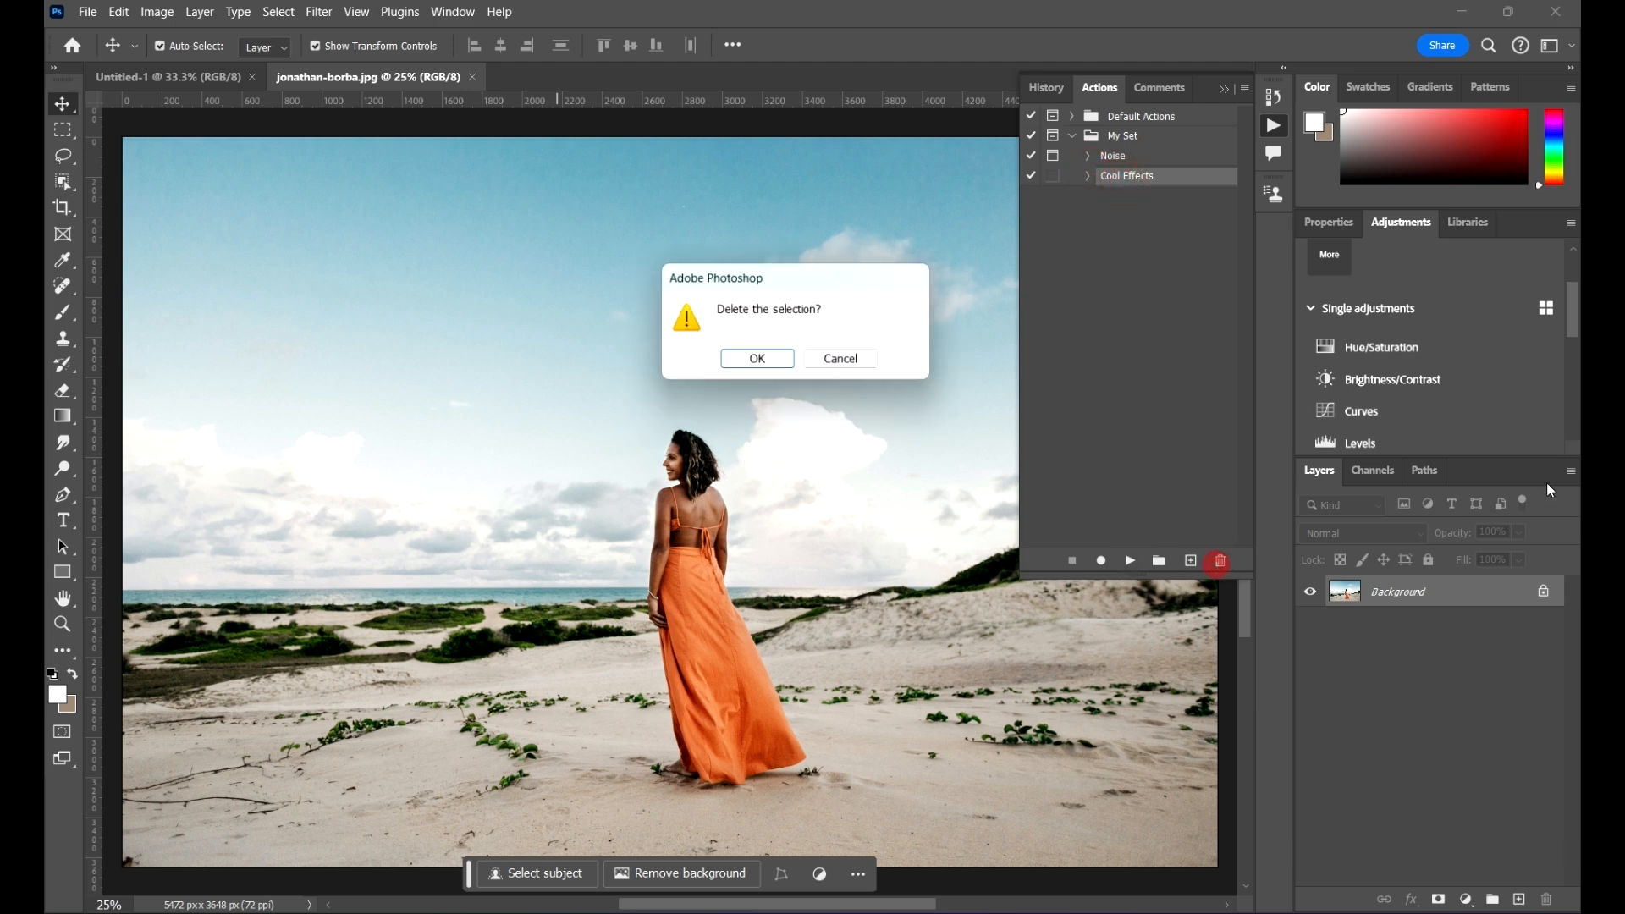
pyautogui.click(756, 358)
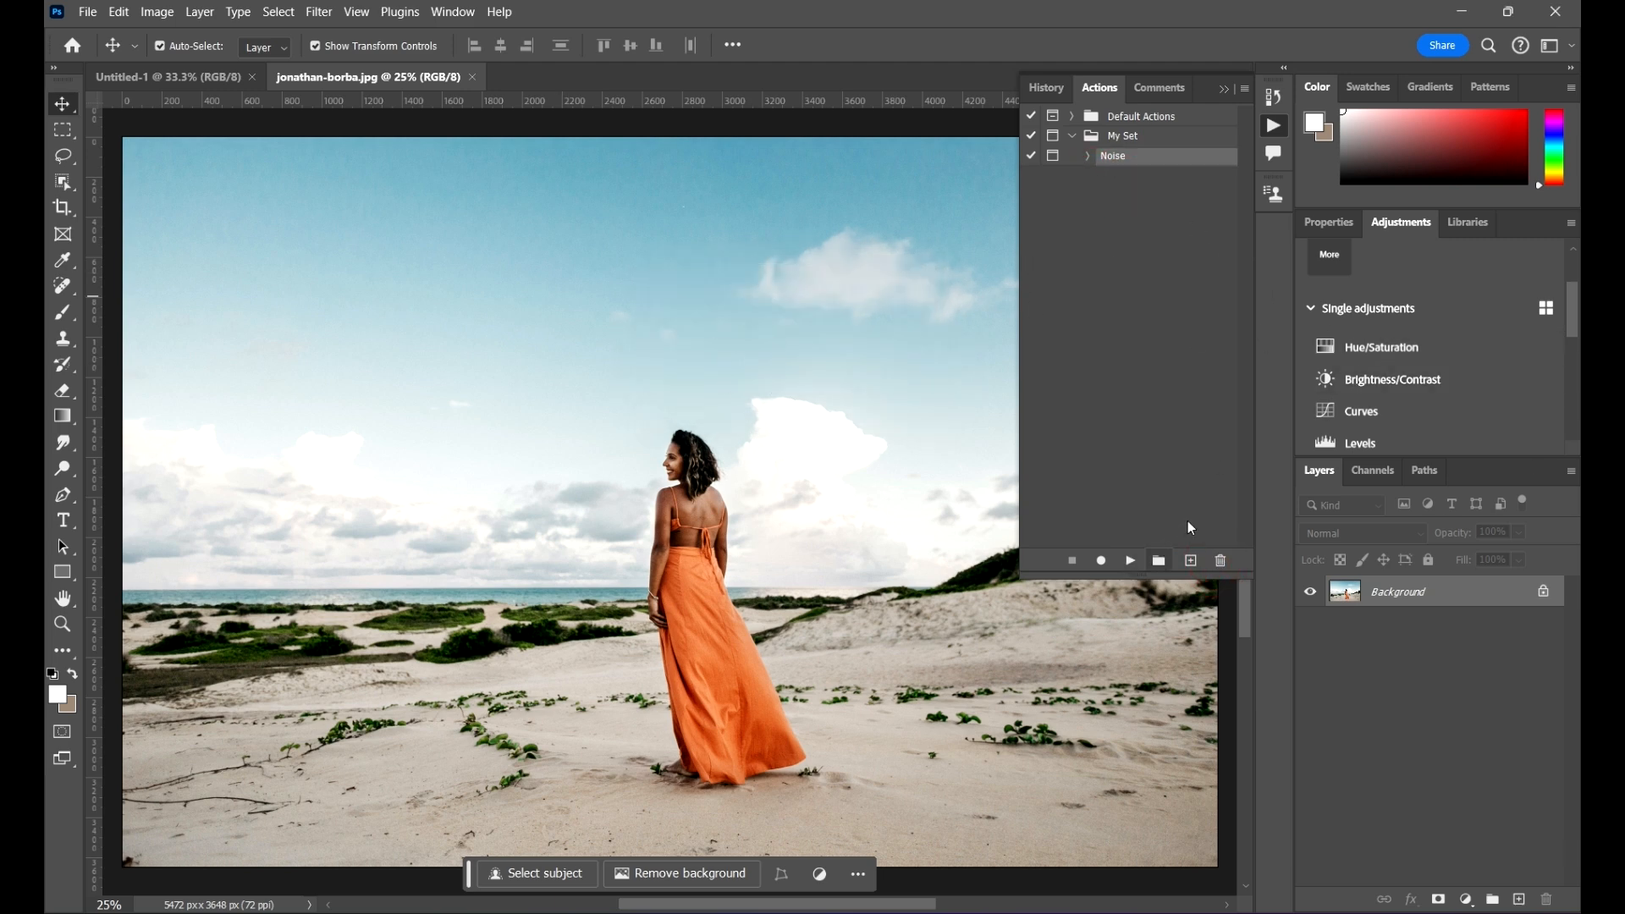
# Step: Create an action named Cool Effects in My Set and start recording it
pyautogui.click(1191, 528)
pyautogui.click(1191, 560)
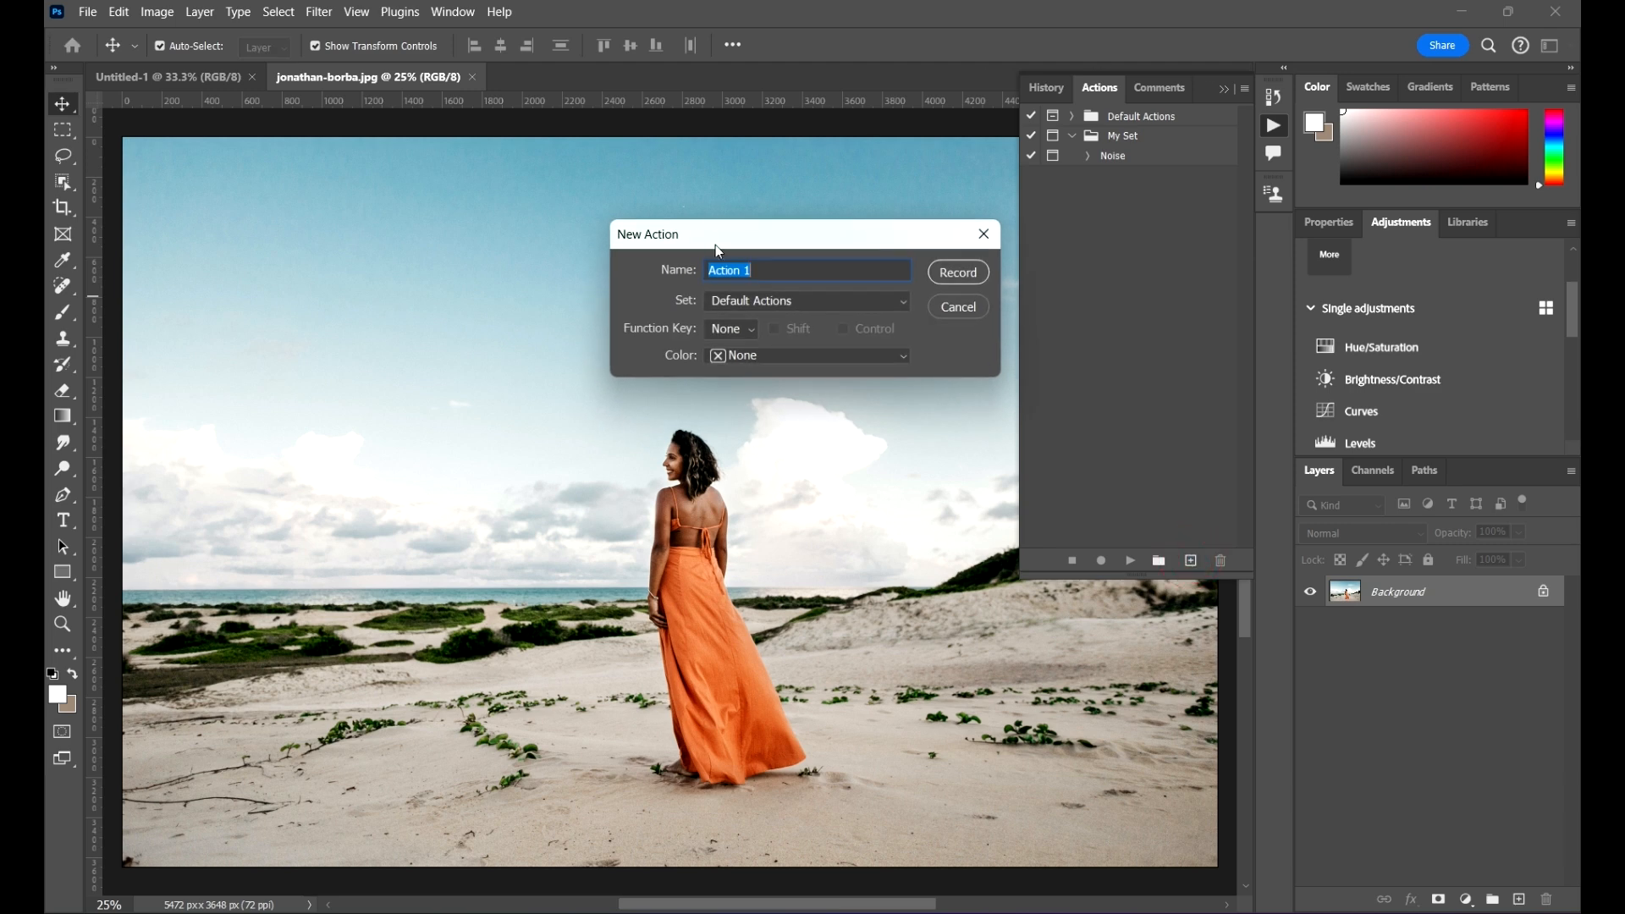
pyautogui.write('Cool Effects')
pyautogui.click(809, 302)
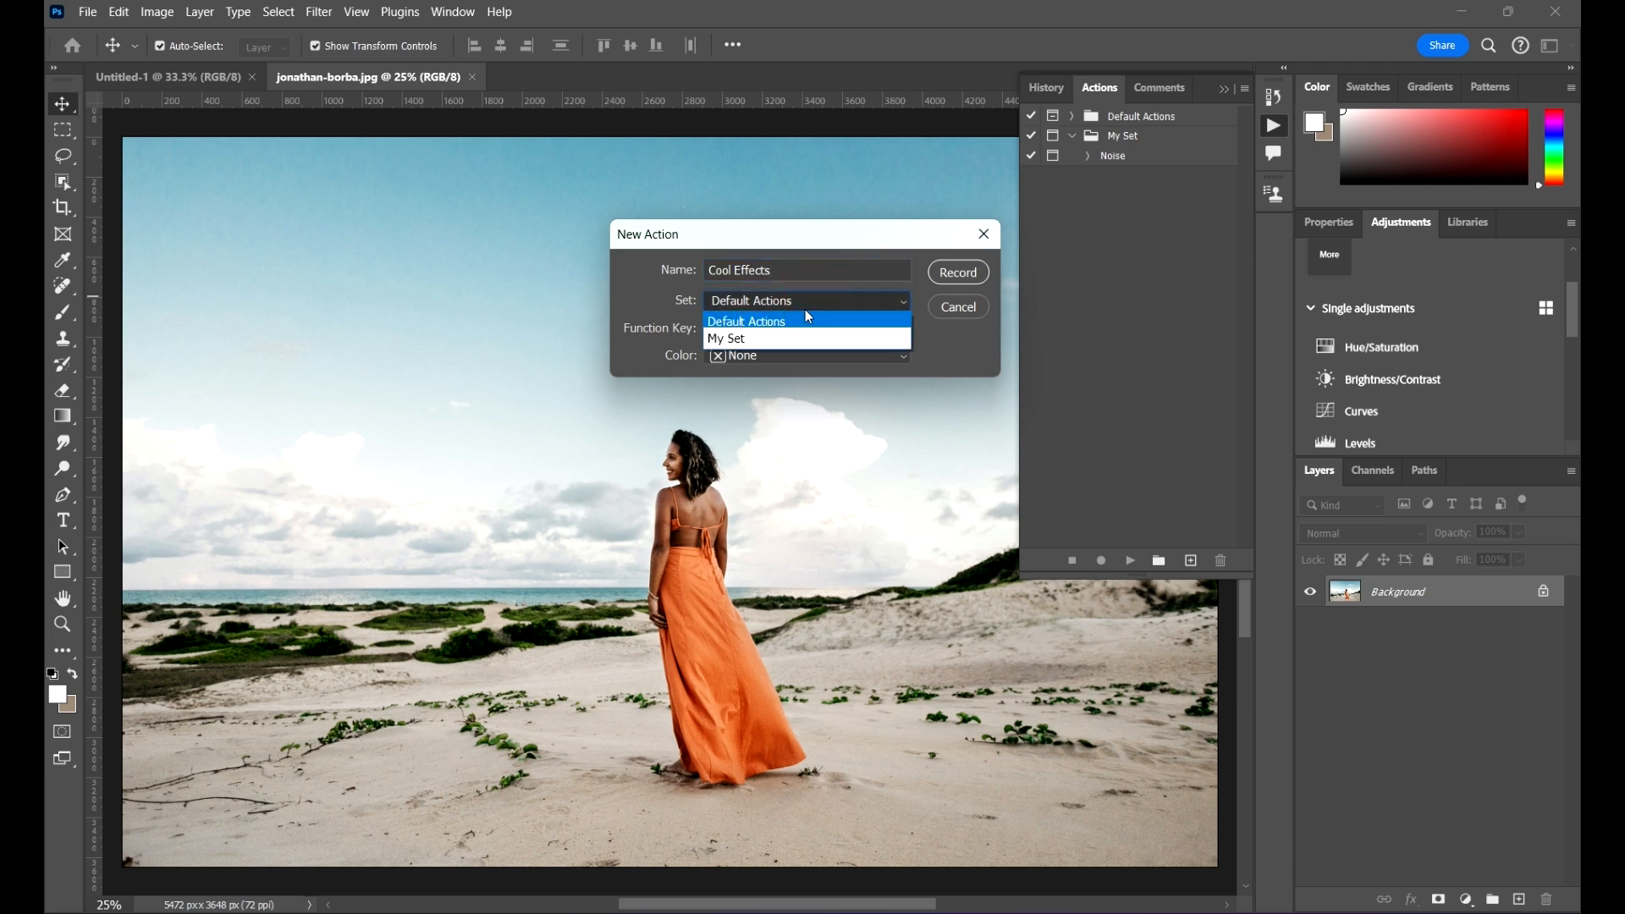
pyautogui.click(796, 339)
pyautogui.moveTo(856, 245); pyautogui.dragTo(887, 227)
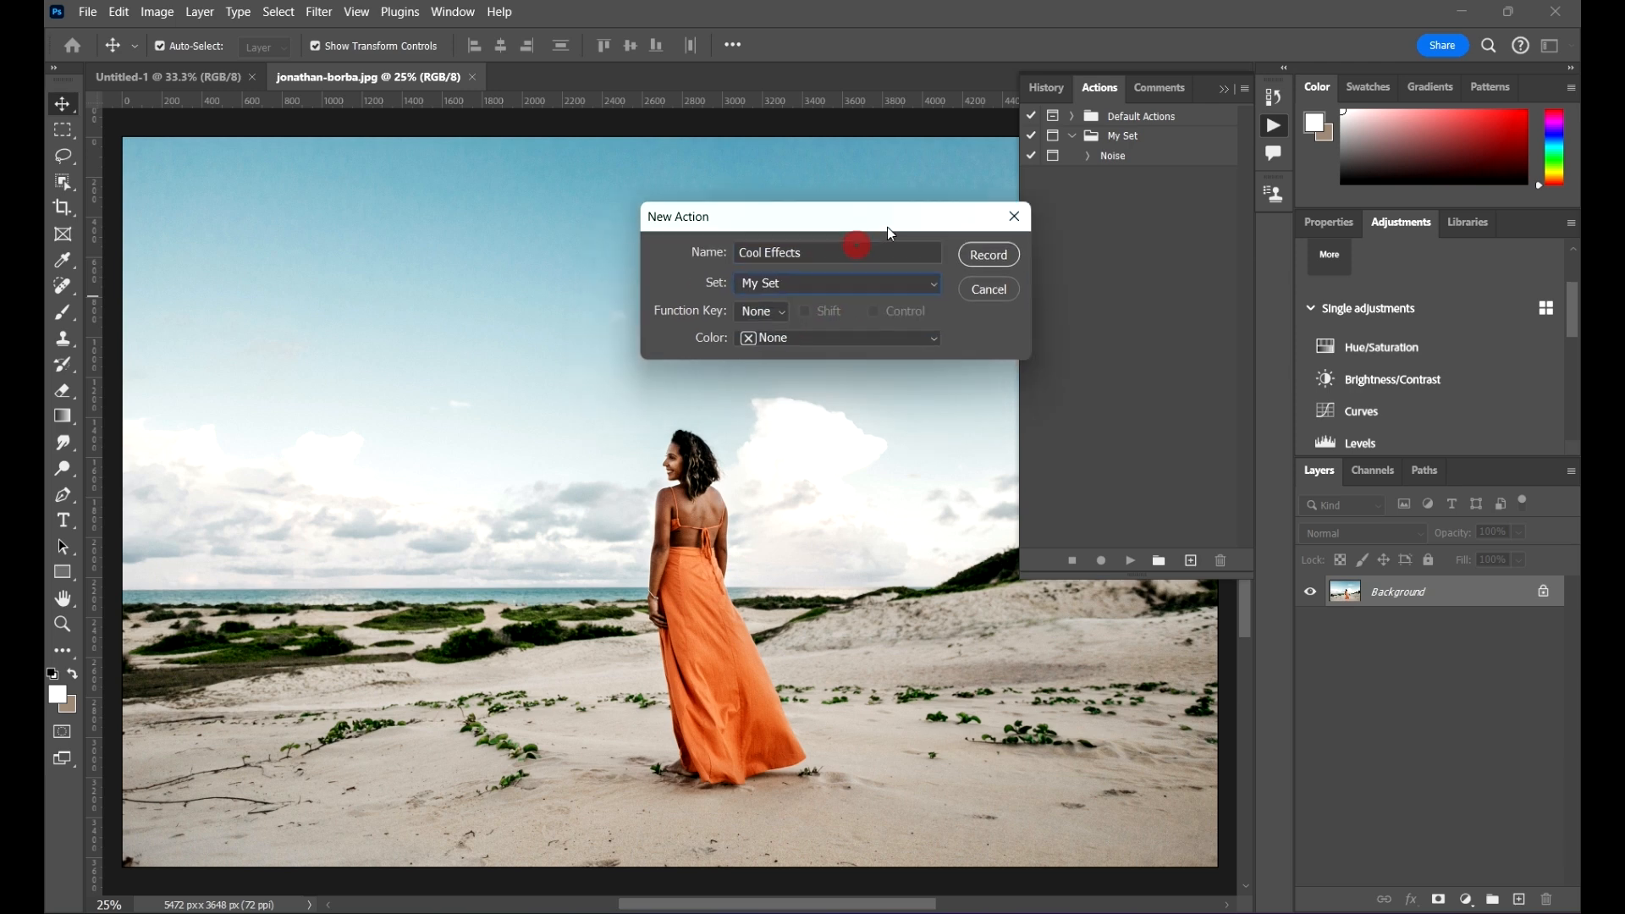
pyautogui.click(980, 254)
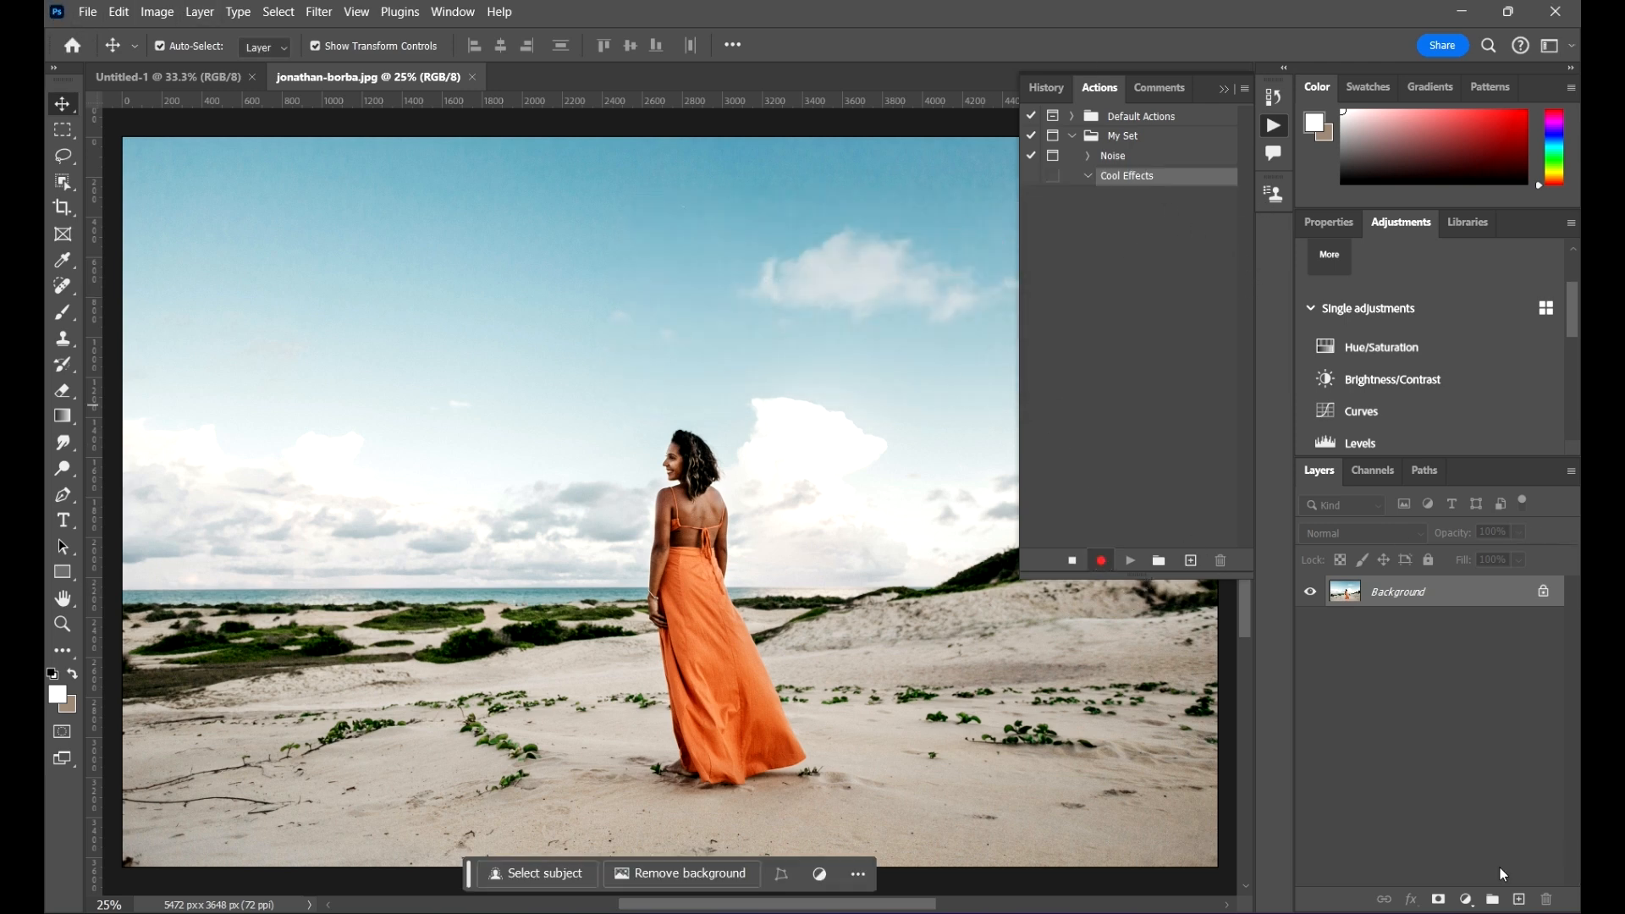
# Step: Duplicate the Background layer and rename the copy New Layer
pyautogui.moveTo(1524, 607); pyautogui.dragTo(1524, 904)
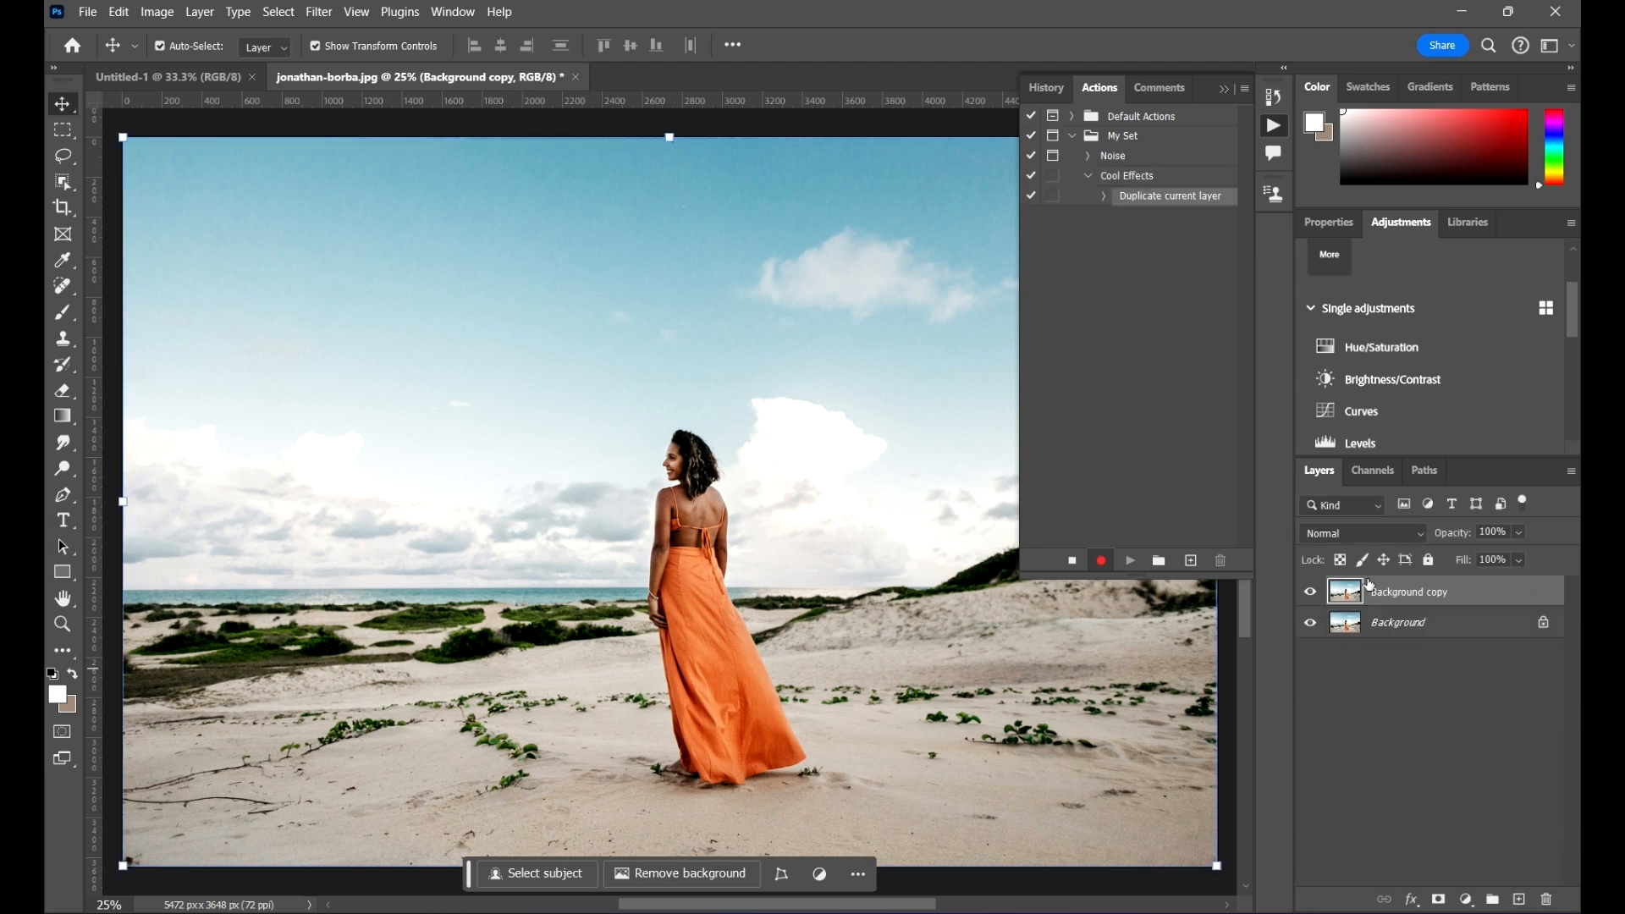
pyautogui.rightClick(1523, 606)
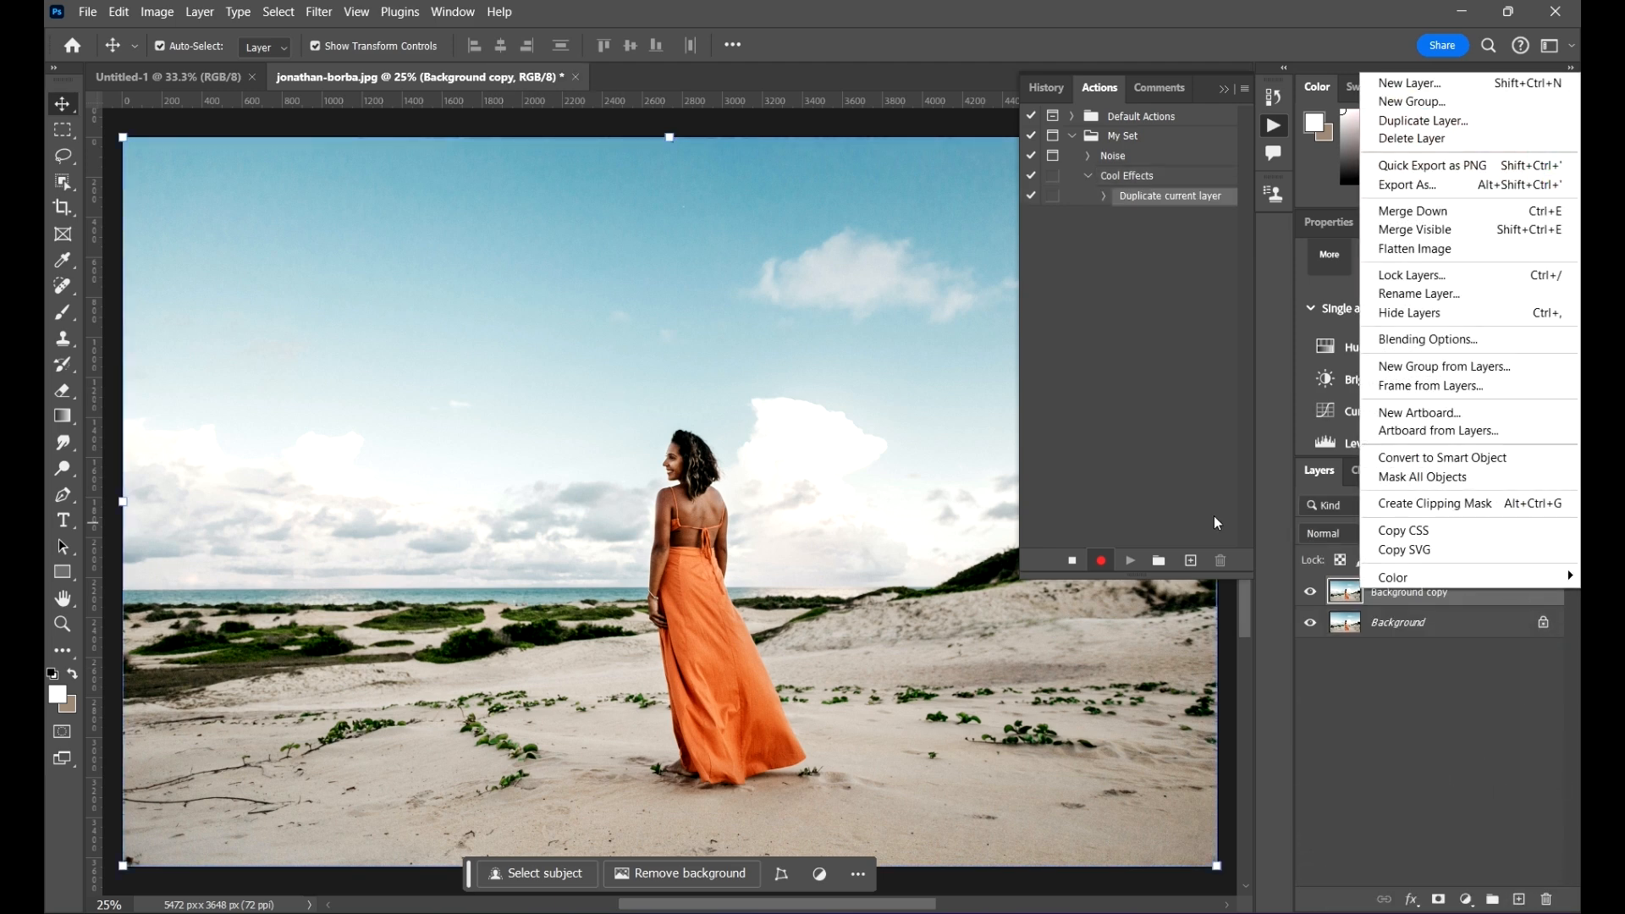
pyautogui.click(1494, 597)
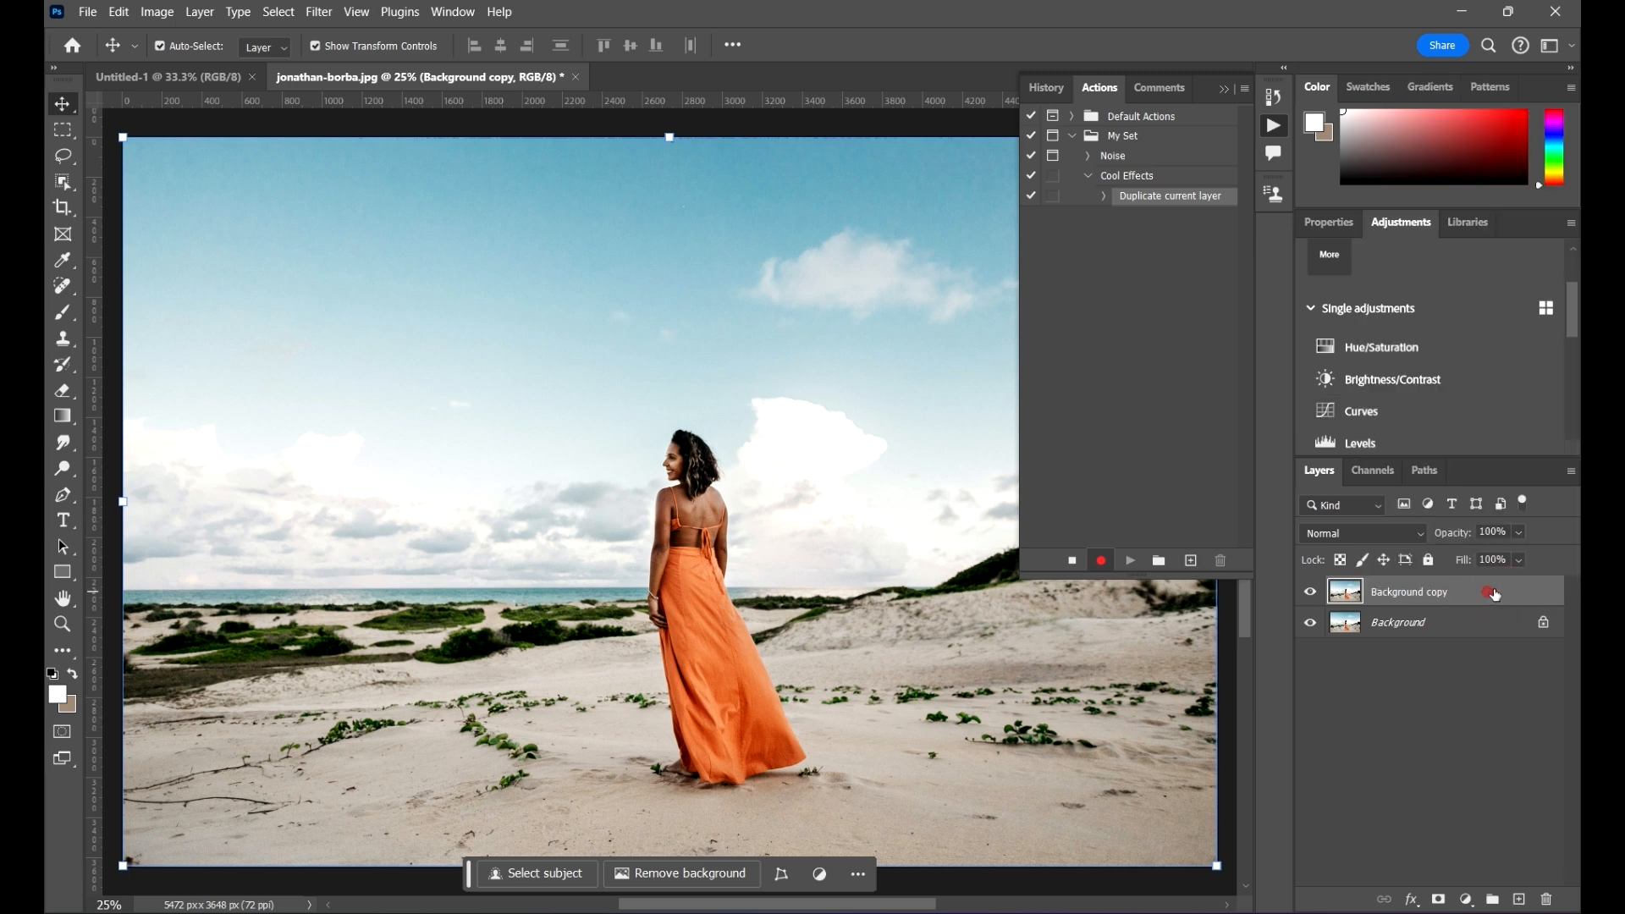
pyautogui.doubleClick(1436, 598)
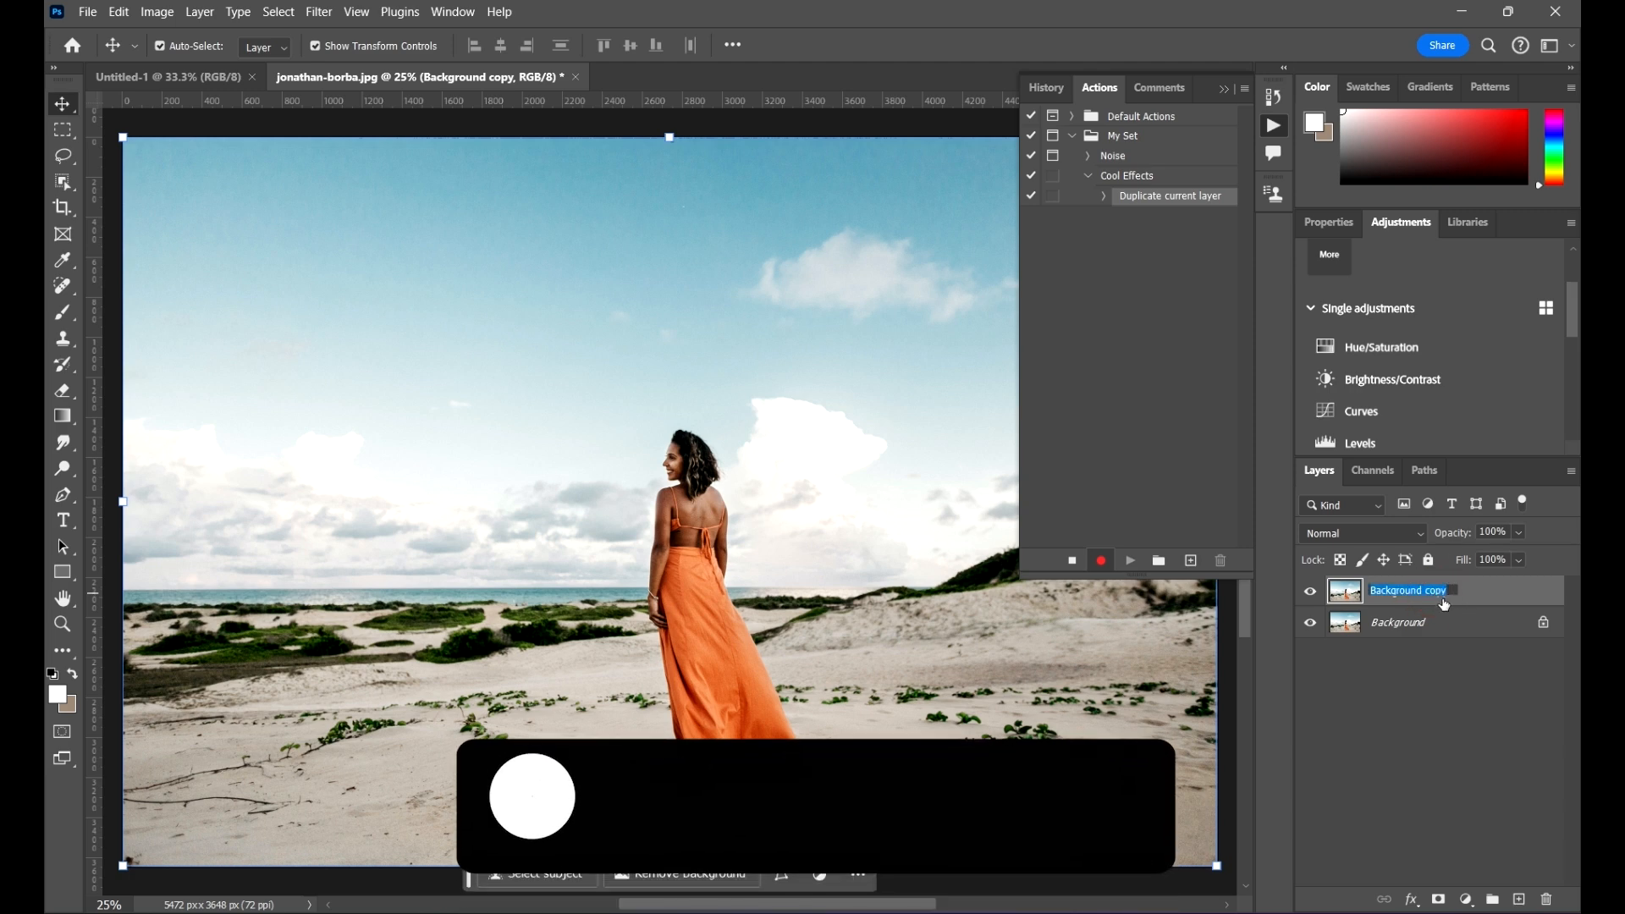
pyautogui.write('New')
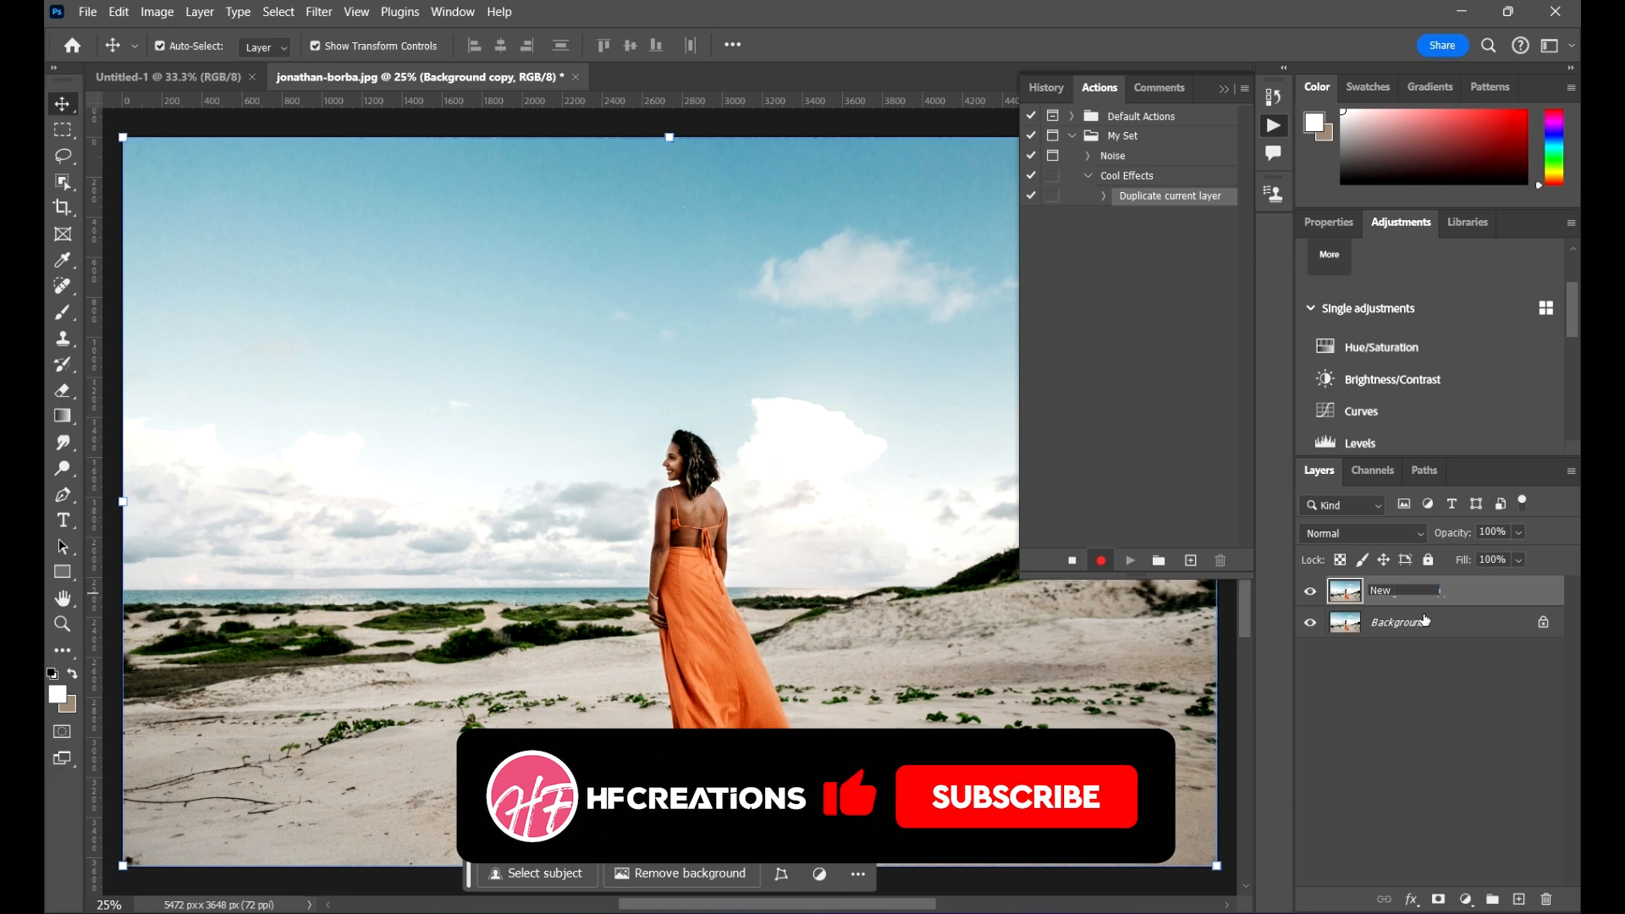
pyautogui.write(' L')
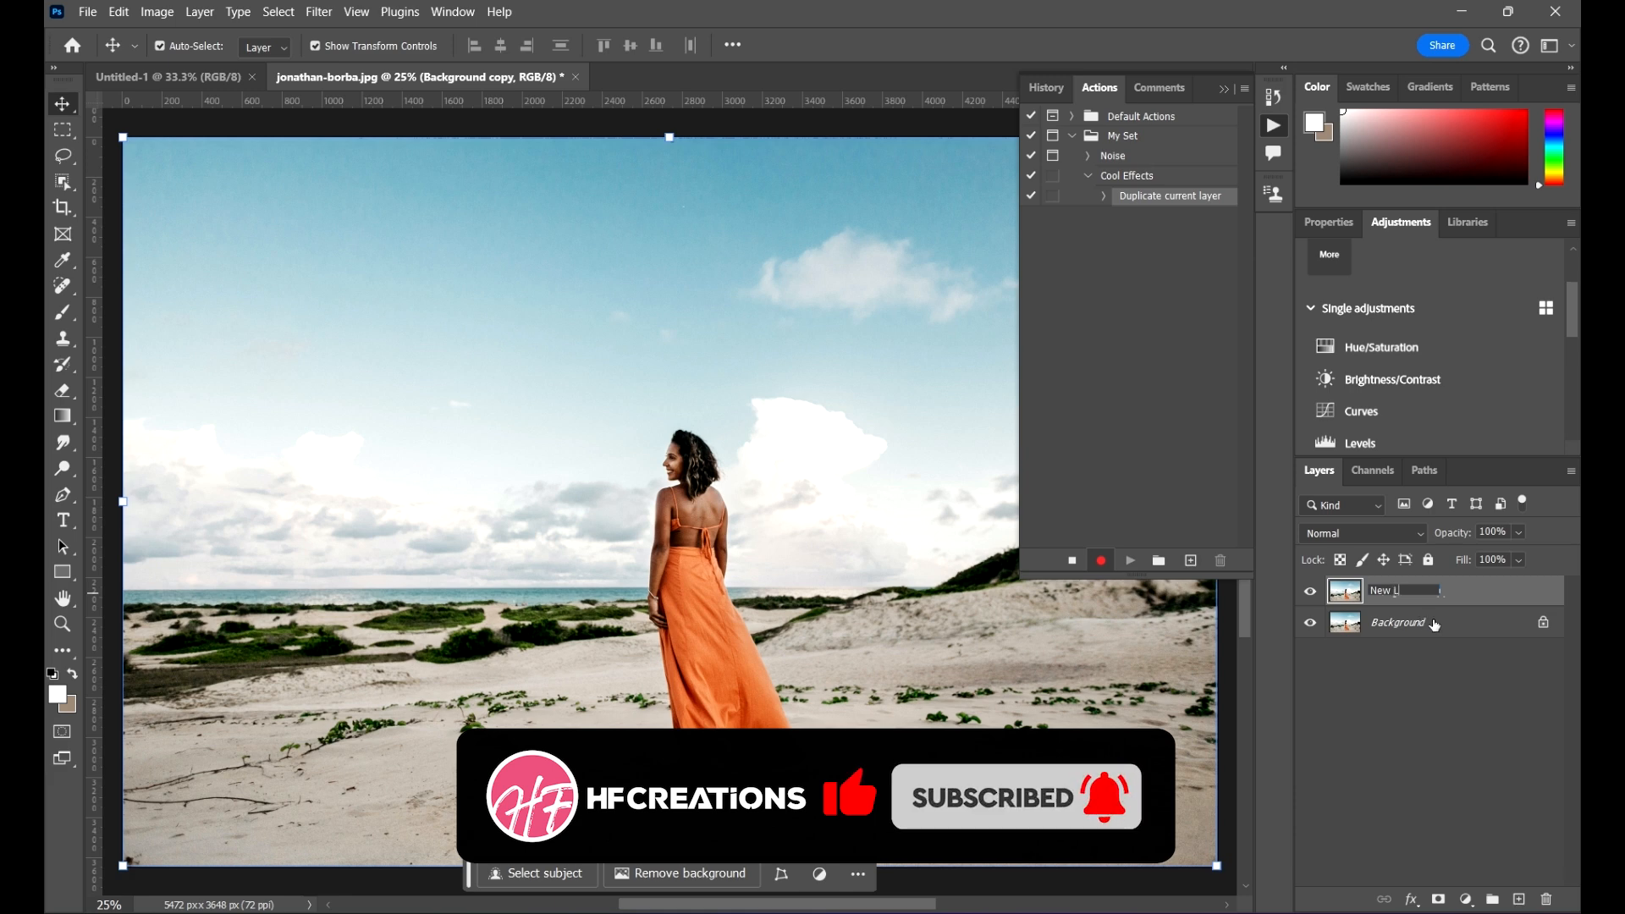
pyautogui.write('ayer')
pyautogui.click(1527, 709)
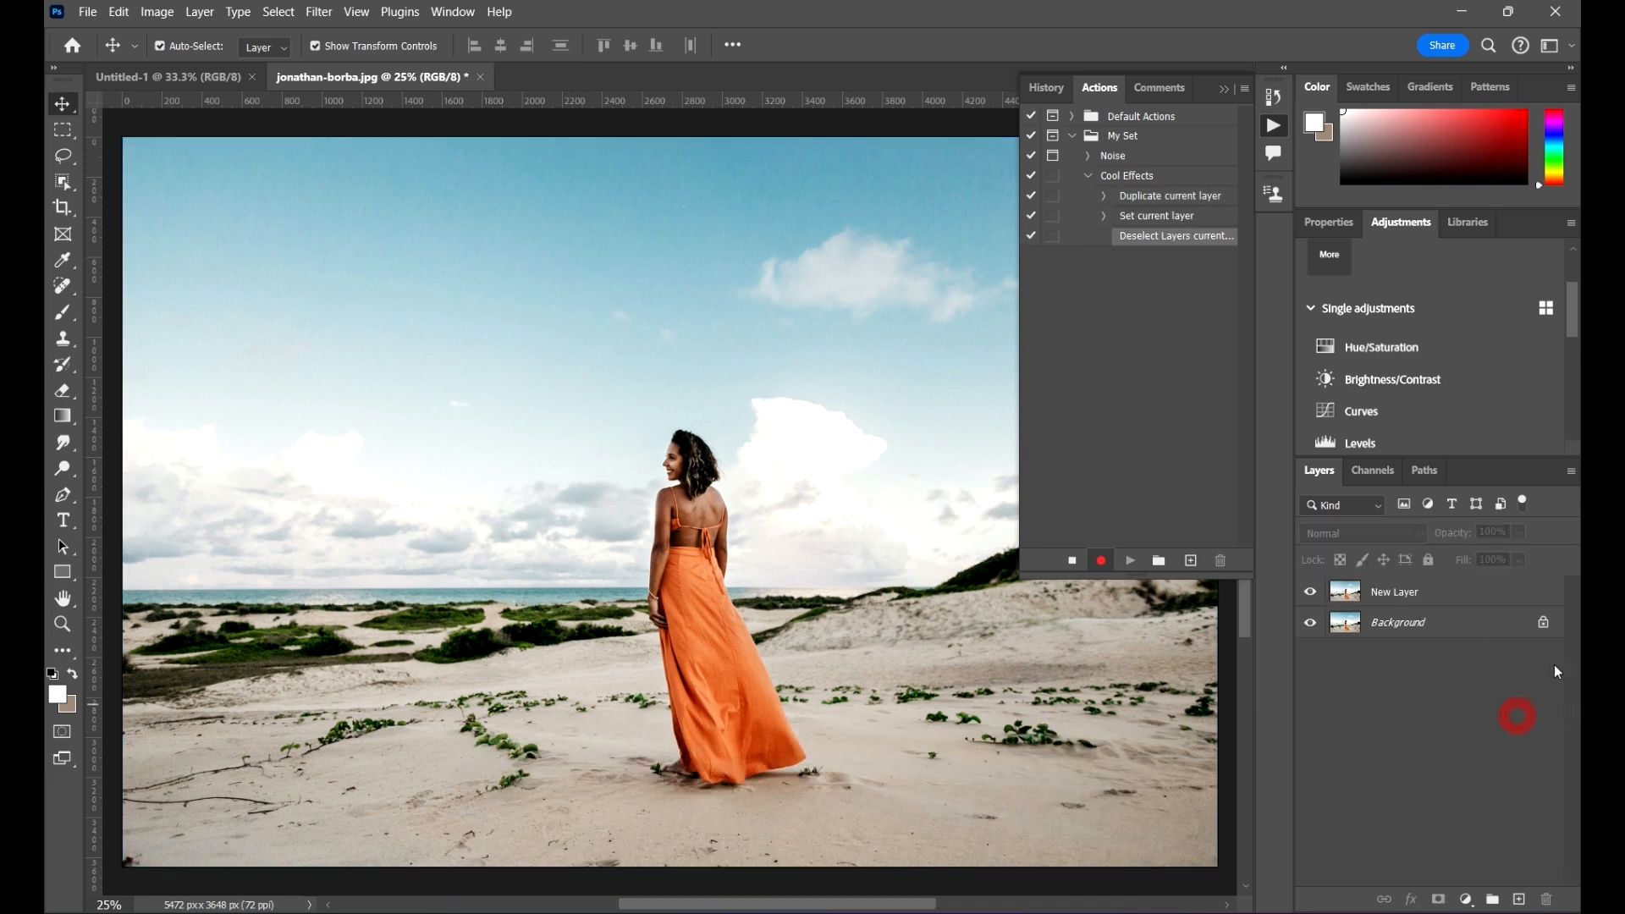
# Step: Apply the Filter Gallery's Cutout filter to New Layer with 5 levels, edge simplicity 5 and edge fidelity 2
pyautogui.click(1519, 597)
pyautogui.rightClick(1518, 597)
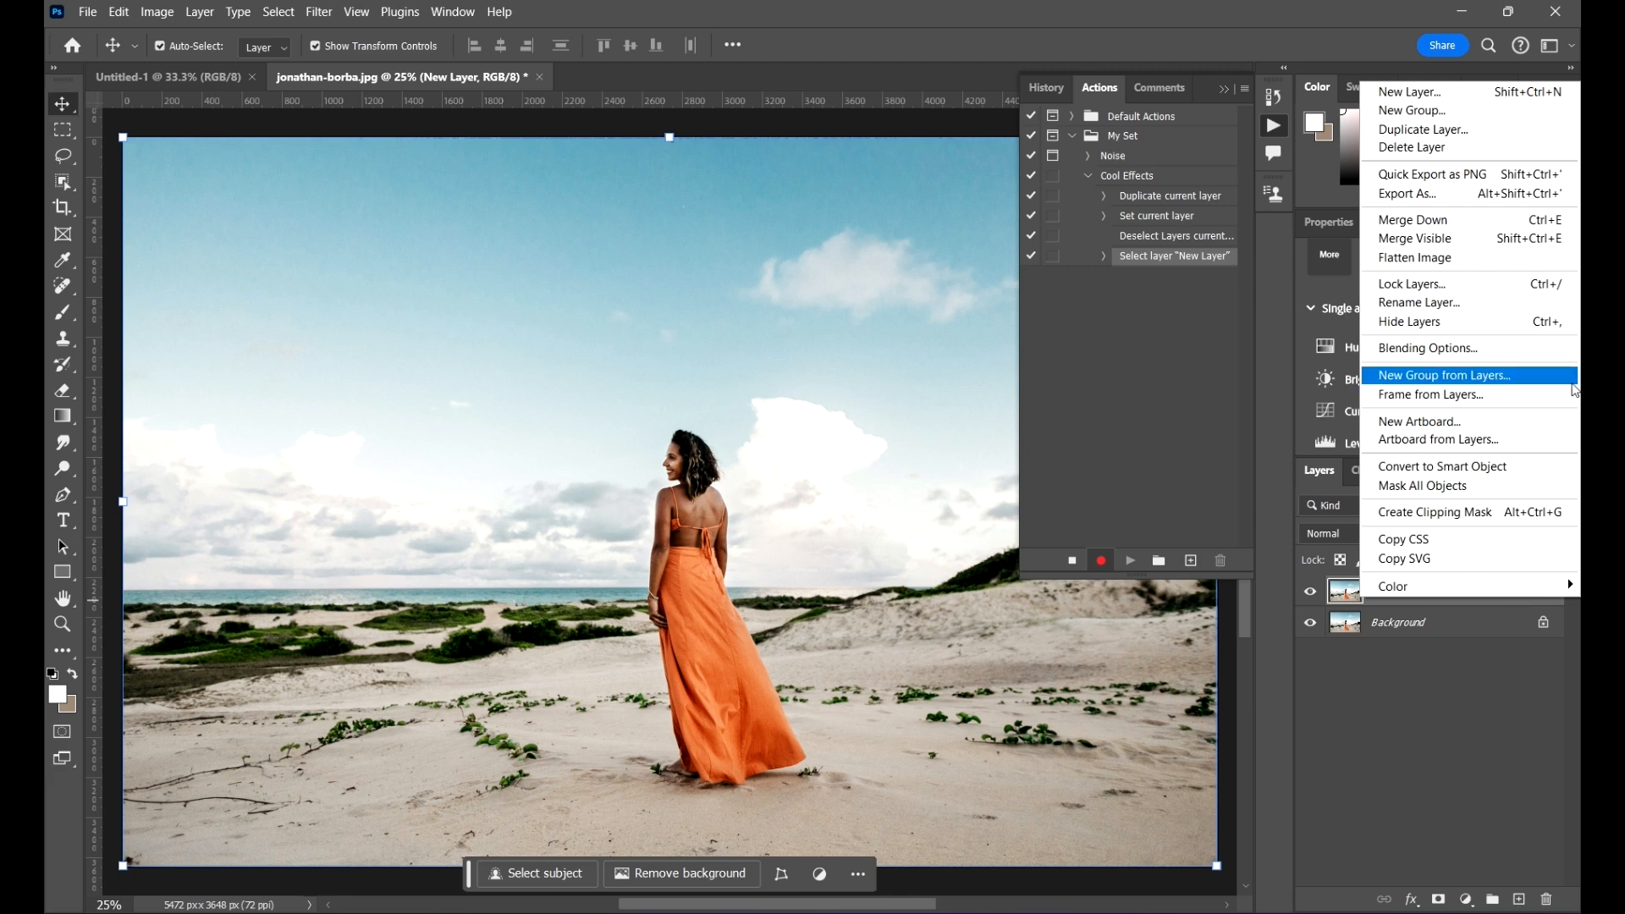
pyautogui.click(1432, 750)
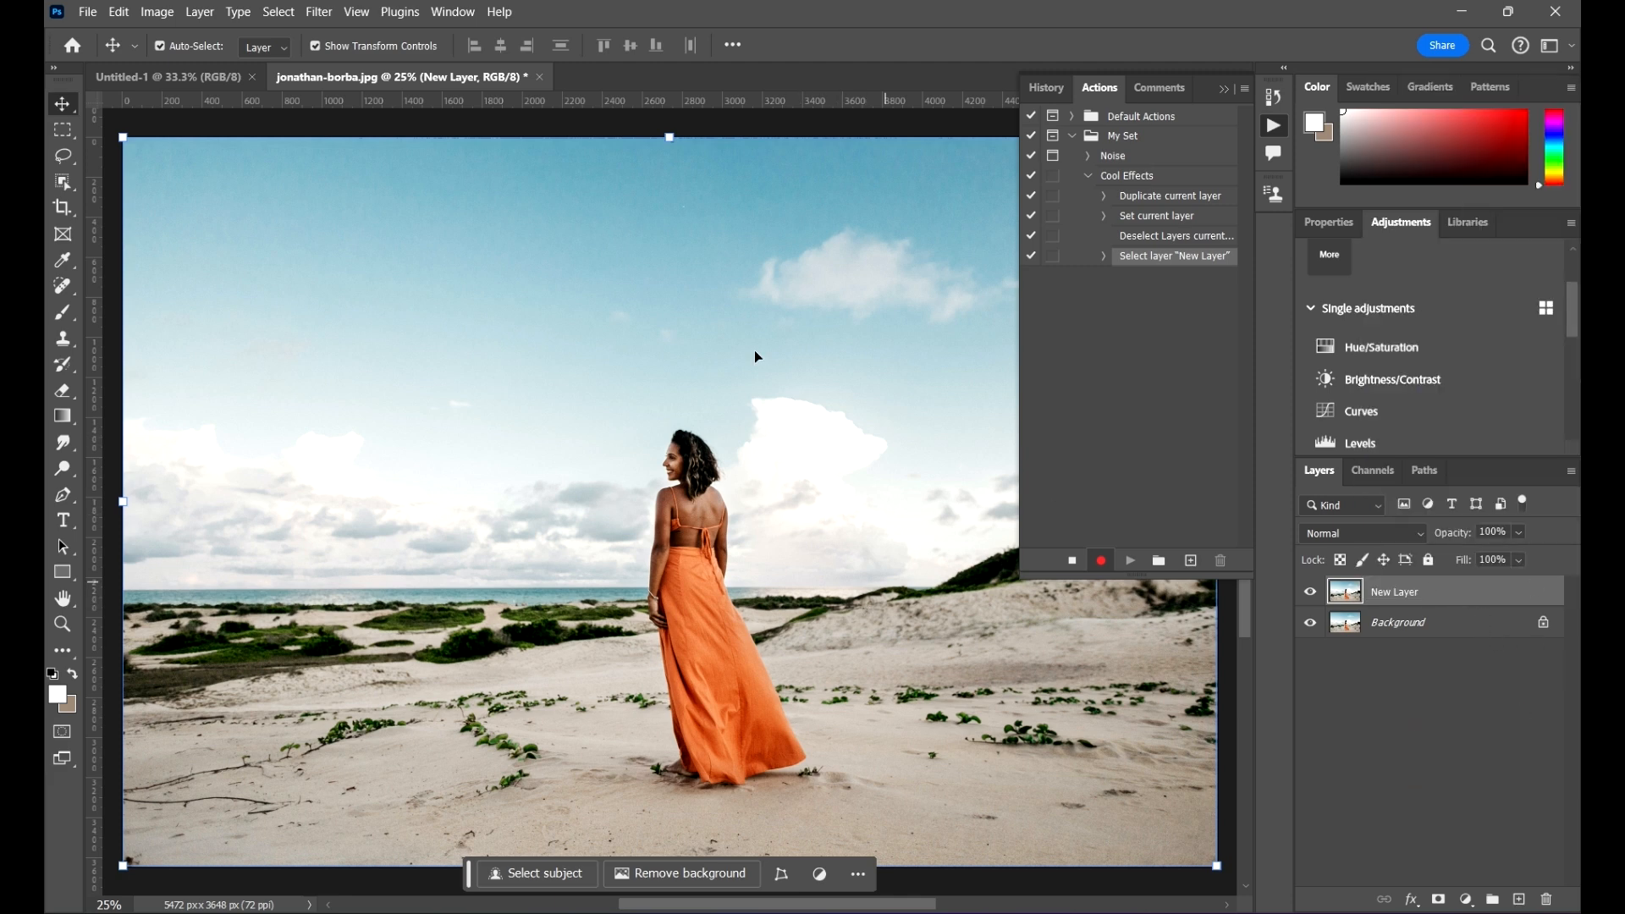
pyautogui.click(320, 12)
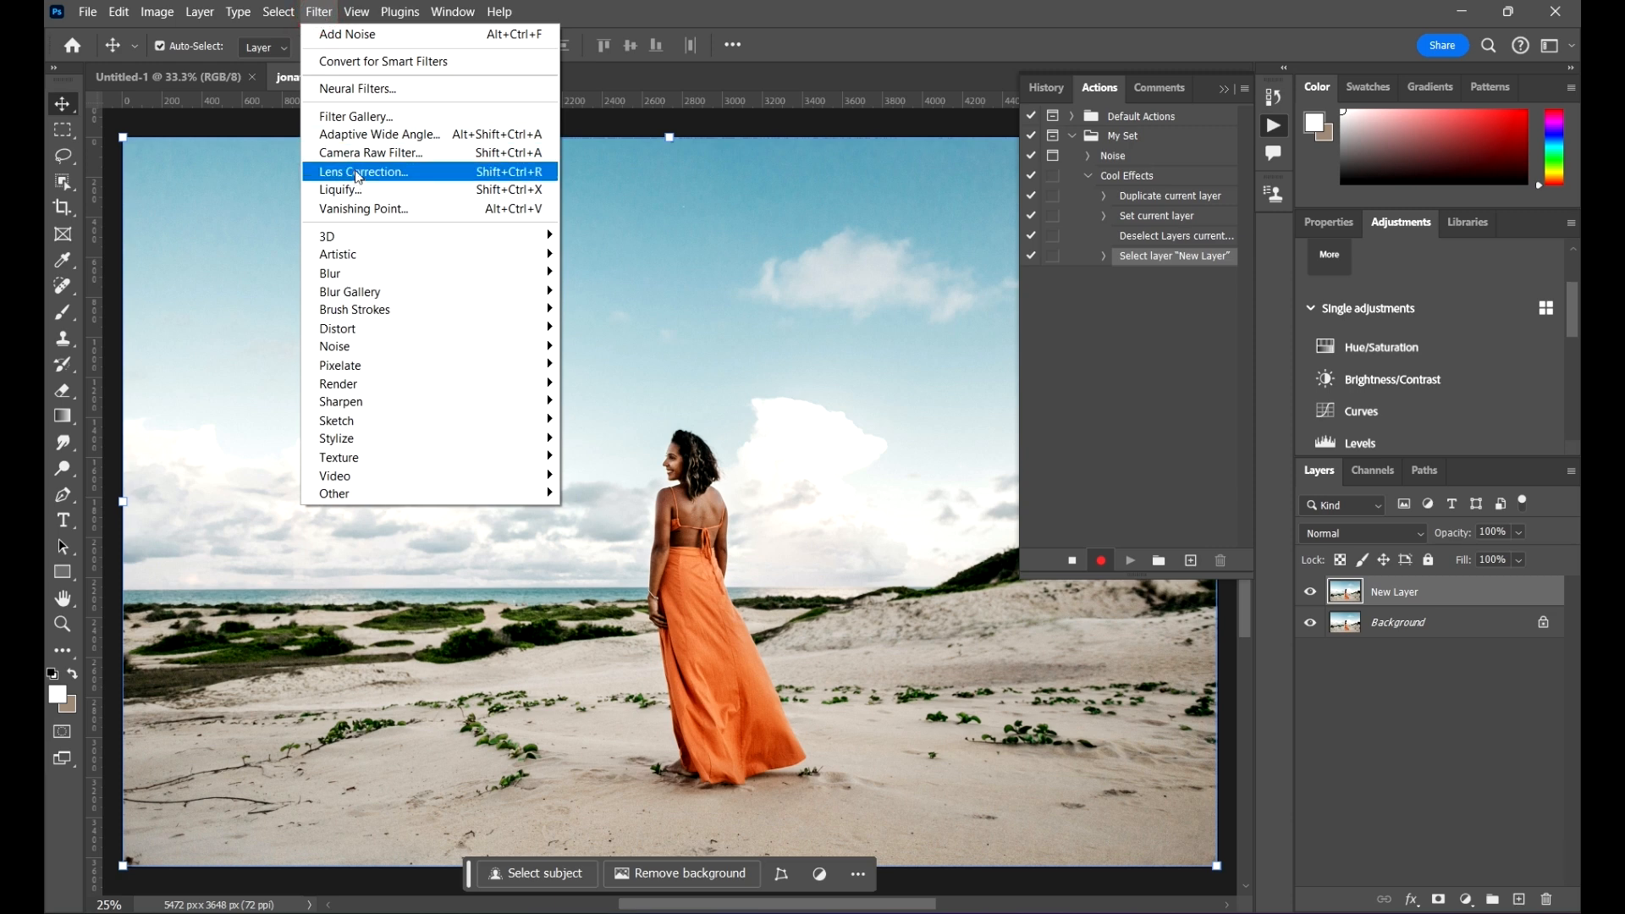
pyautogui.click(375, 121)
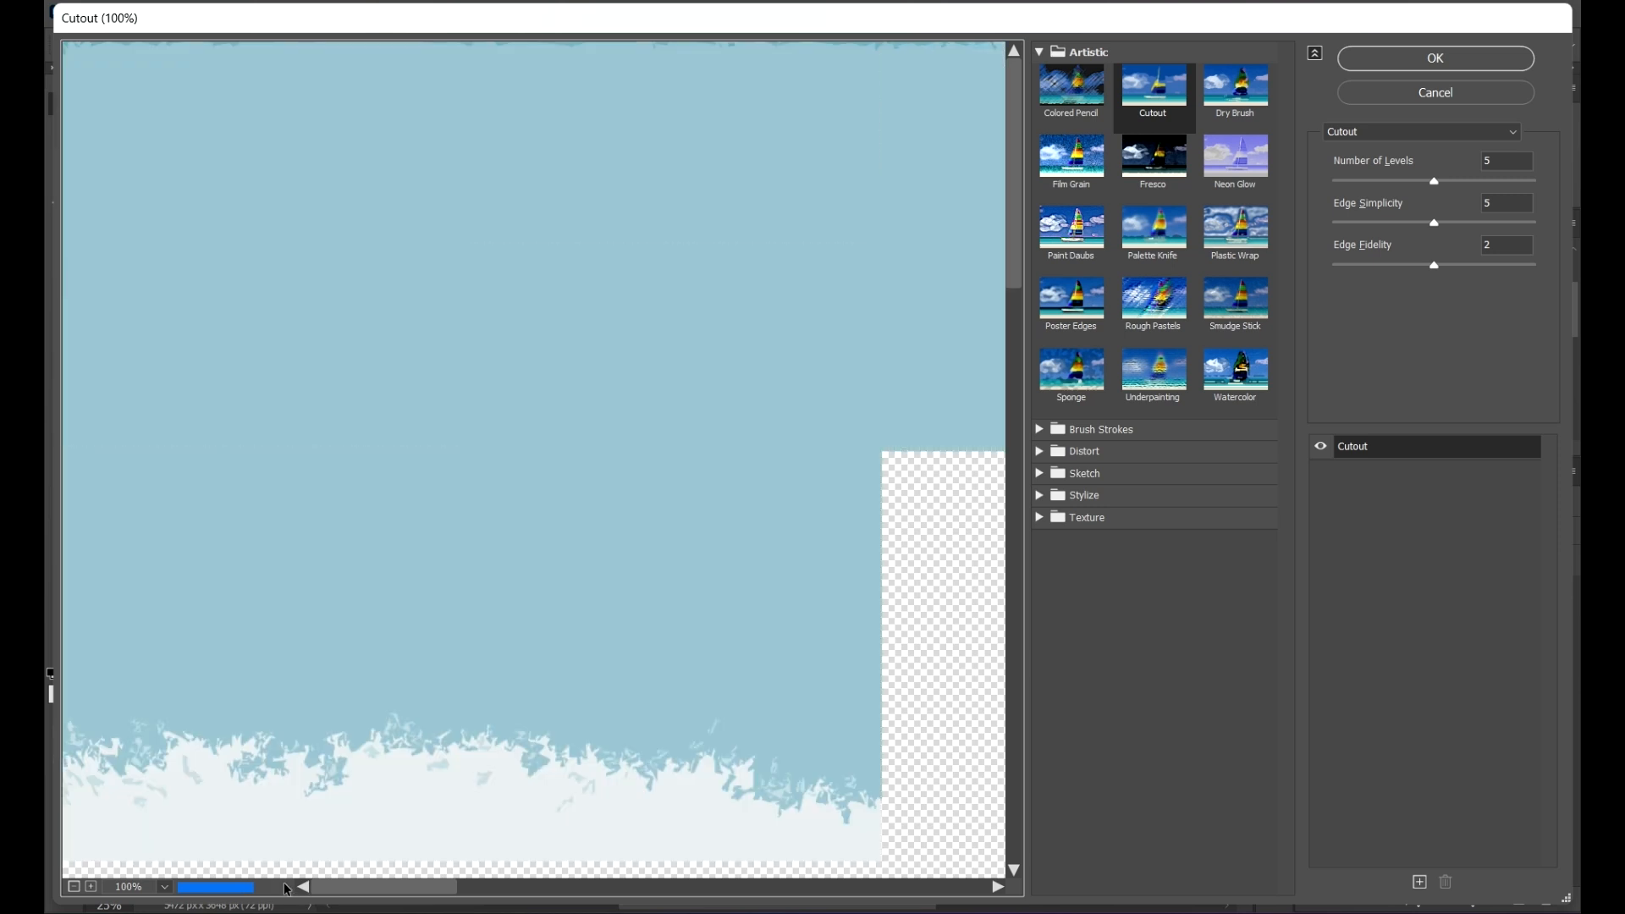
pyautogui.scroll(-5, 729, 519)
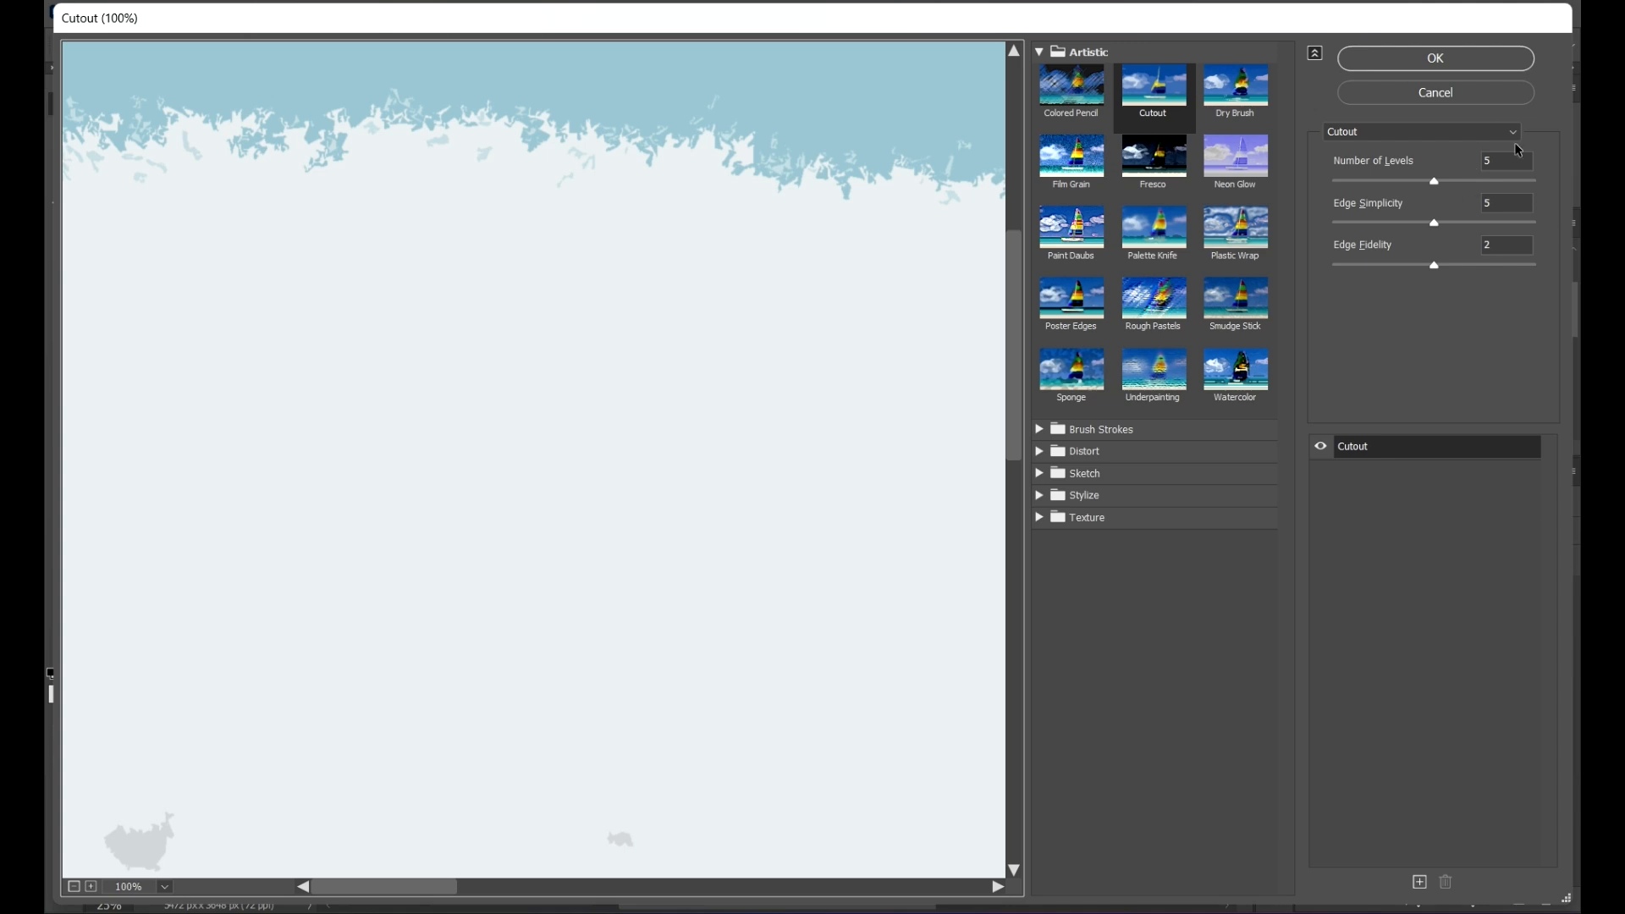
pyautogui.click(1472, 61)
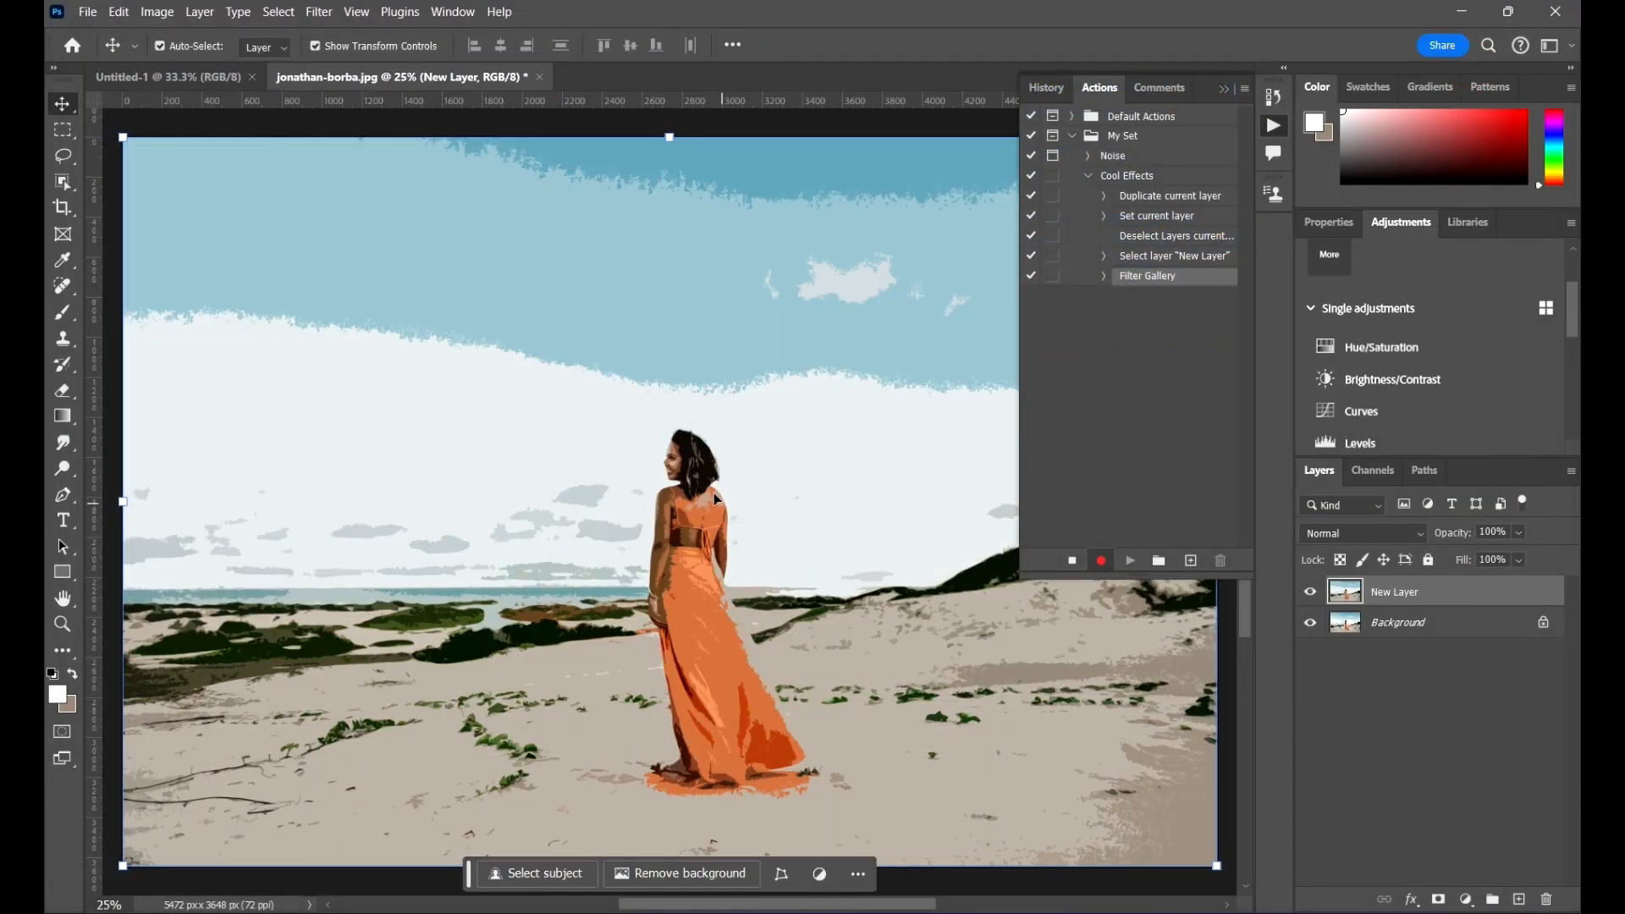
# Step: Apply the Add Noise filter to New Layer with an amount of 20.78% and Uniform distribution
pyautogui.scroll(-1, 708, 474)
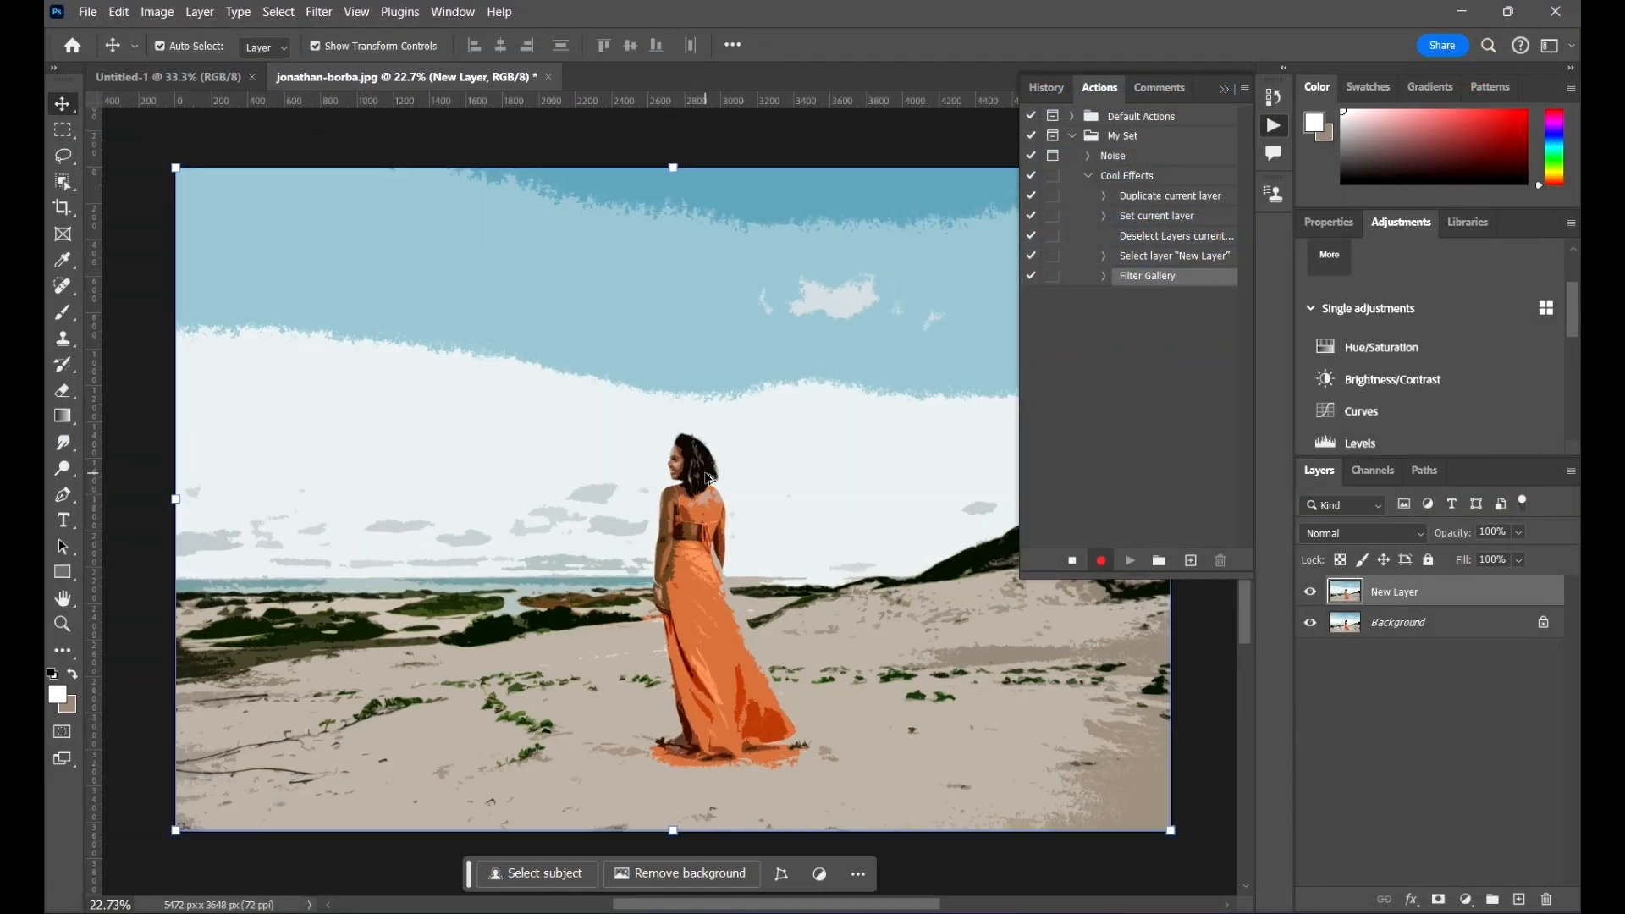
pyautogui.click(157, 12)
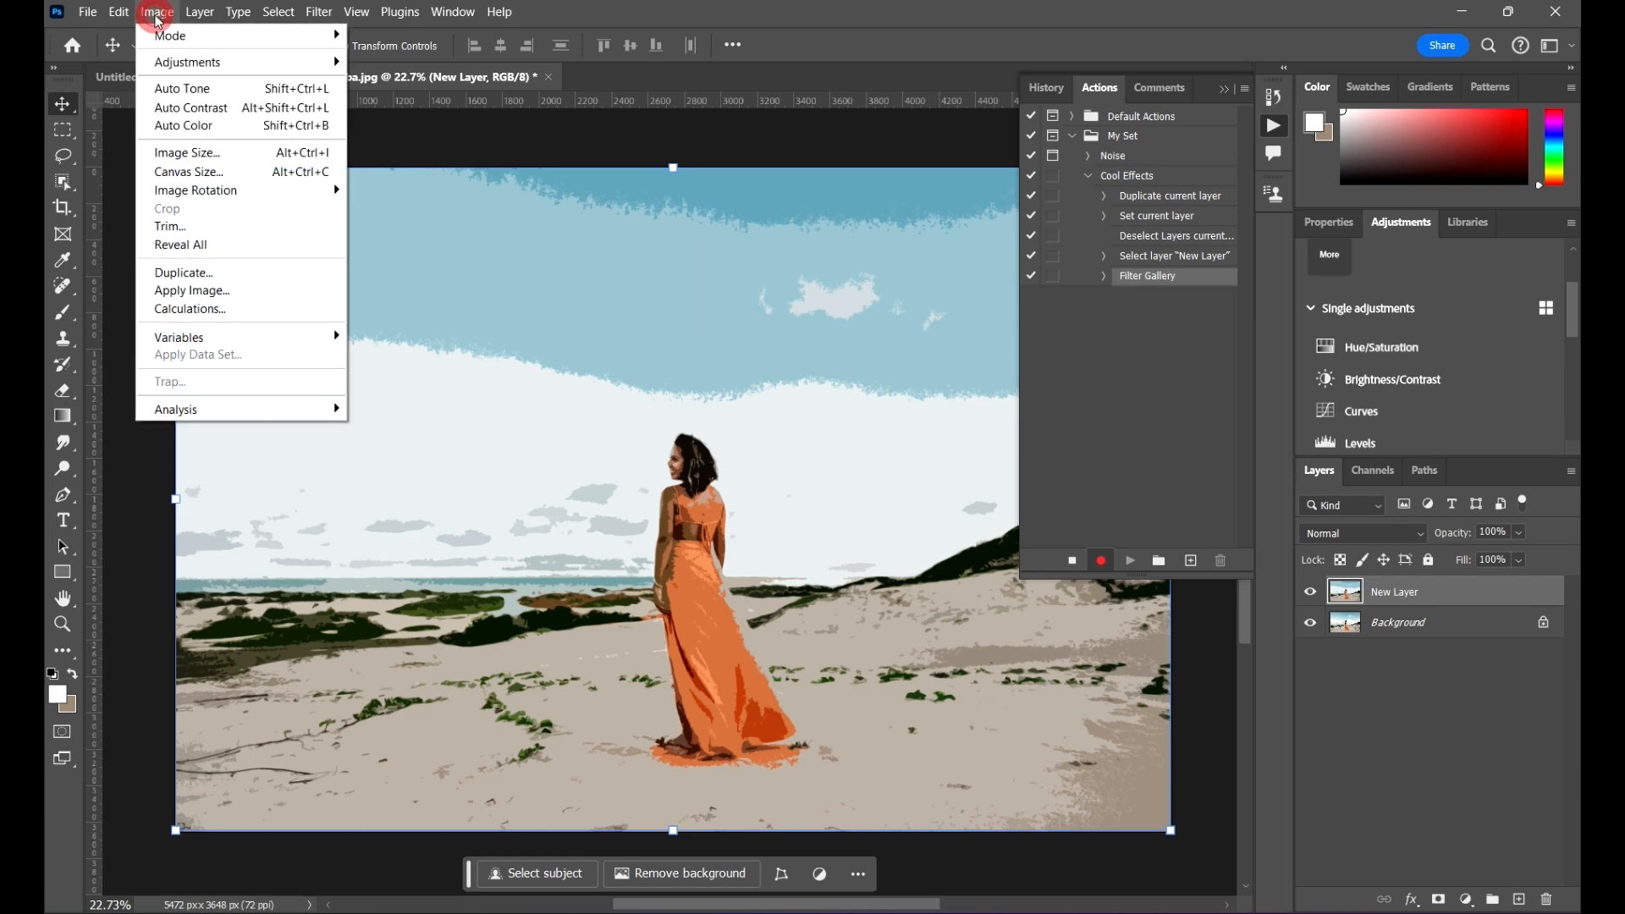
pyautogui.moveTo(320, 13)
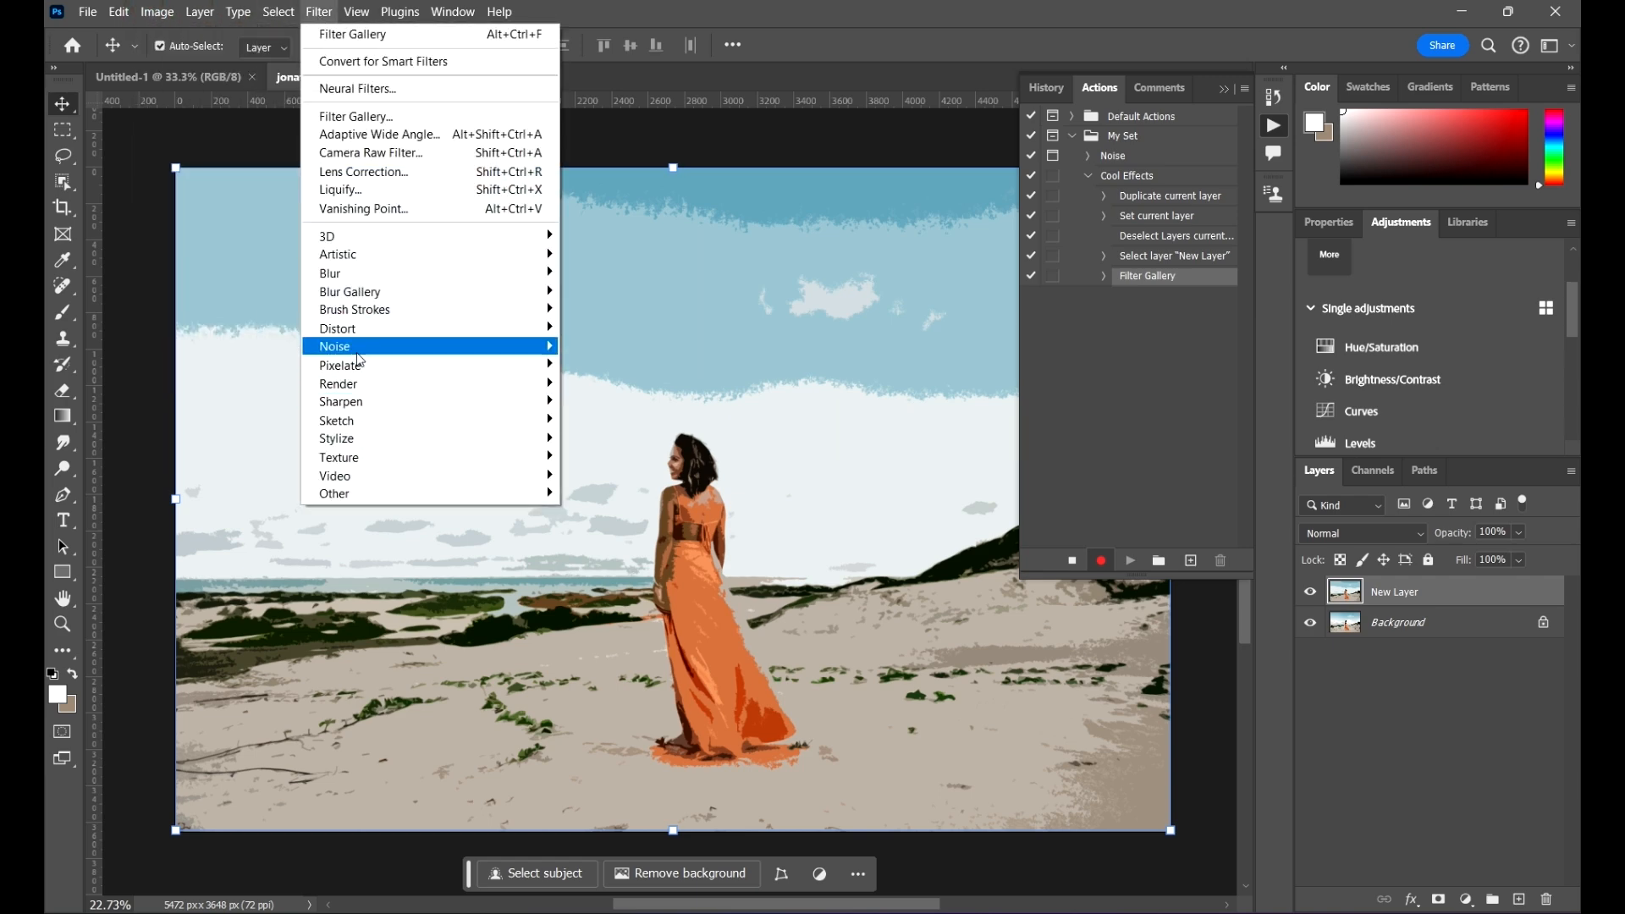
pyautogui.moveTo(379, 348)
pyautogui.click(606, 347)
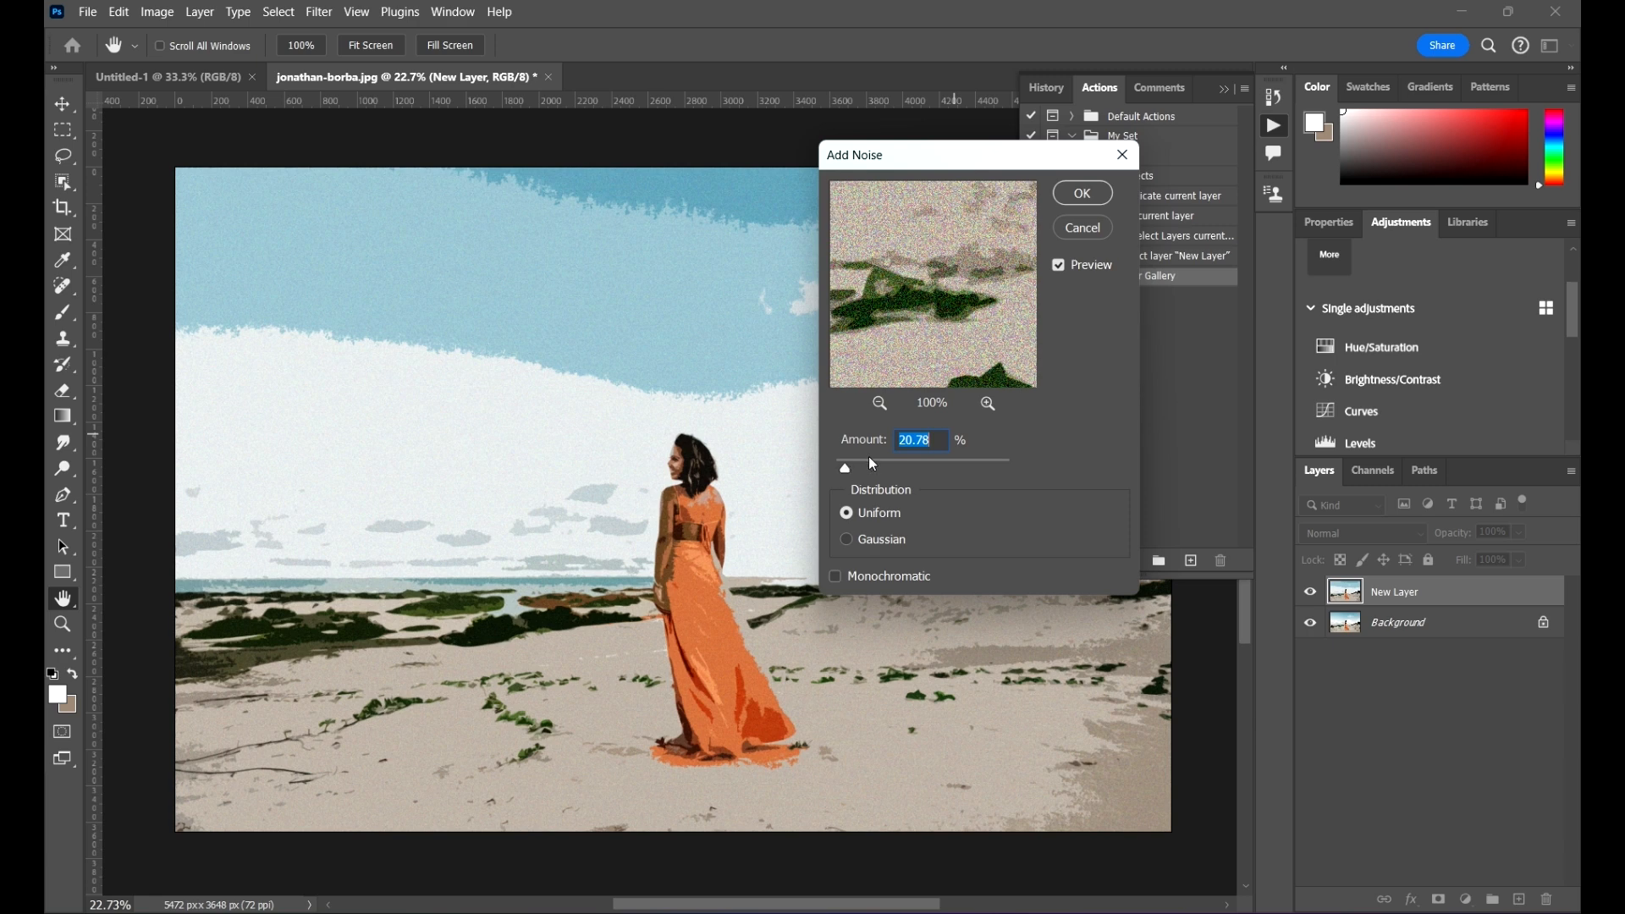
pyautogui.click(1084, 194)
# Step: Add a gradient fill layer above New Layer and choose the Blue_12 preset from the Blues group
pyautogui.scroll(-6, 576, 419)
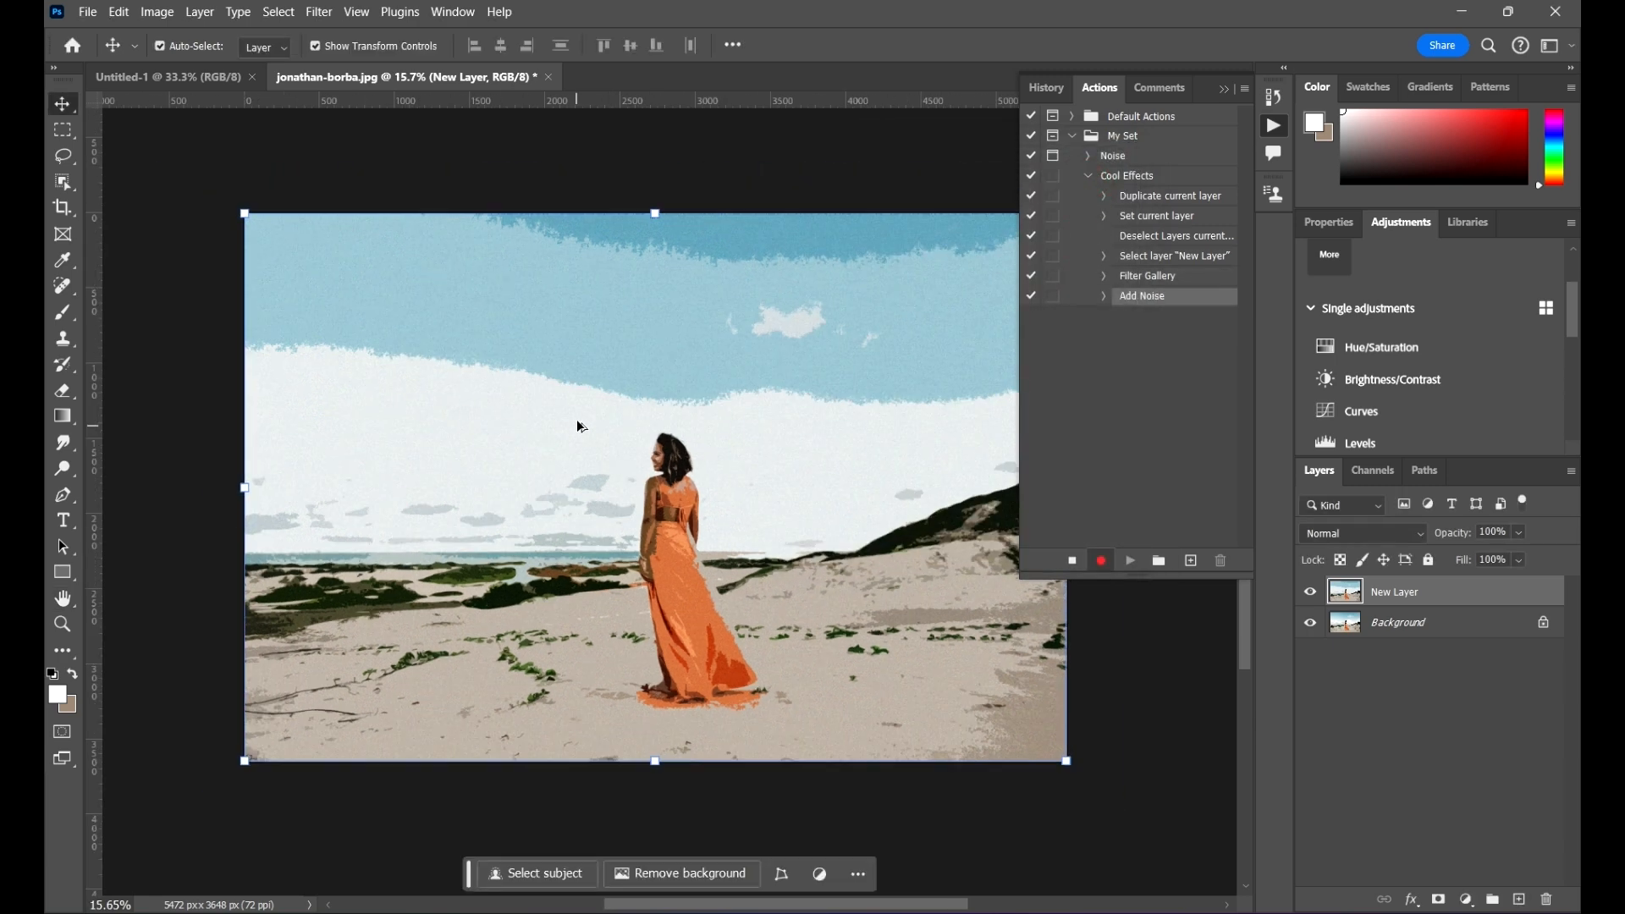
pyautogui.scroll(3, 648, 470)
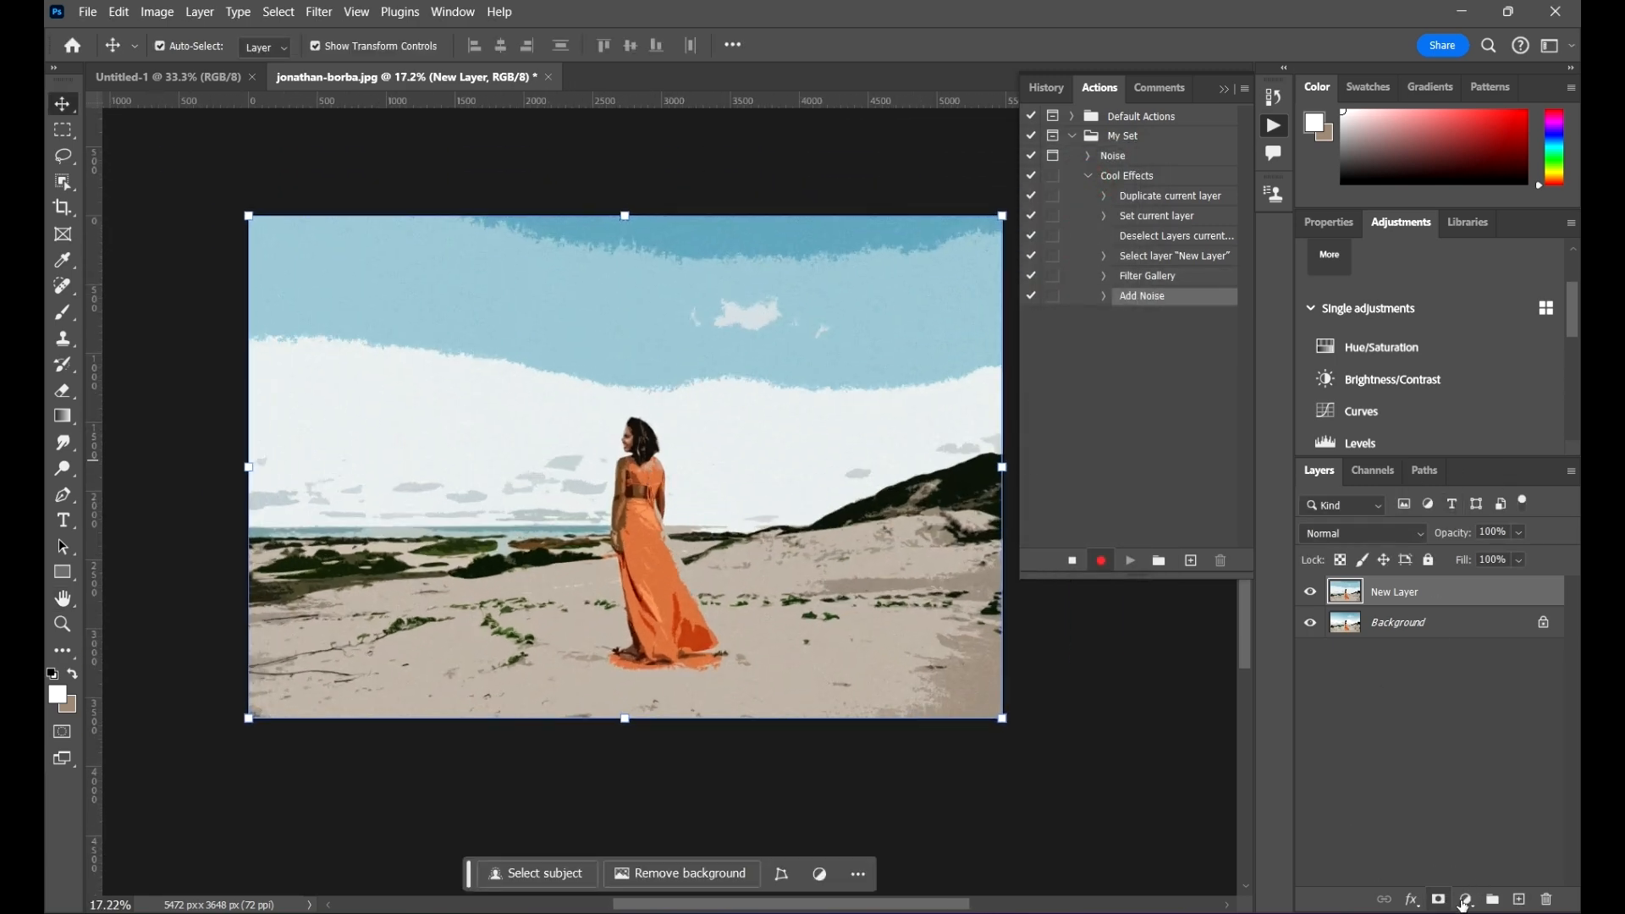
pyautogui.click(1467, 899)
pyautogui.click(1497, 575)
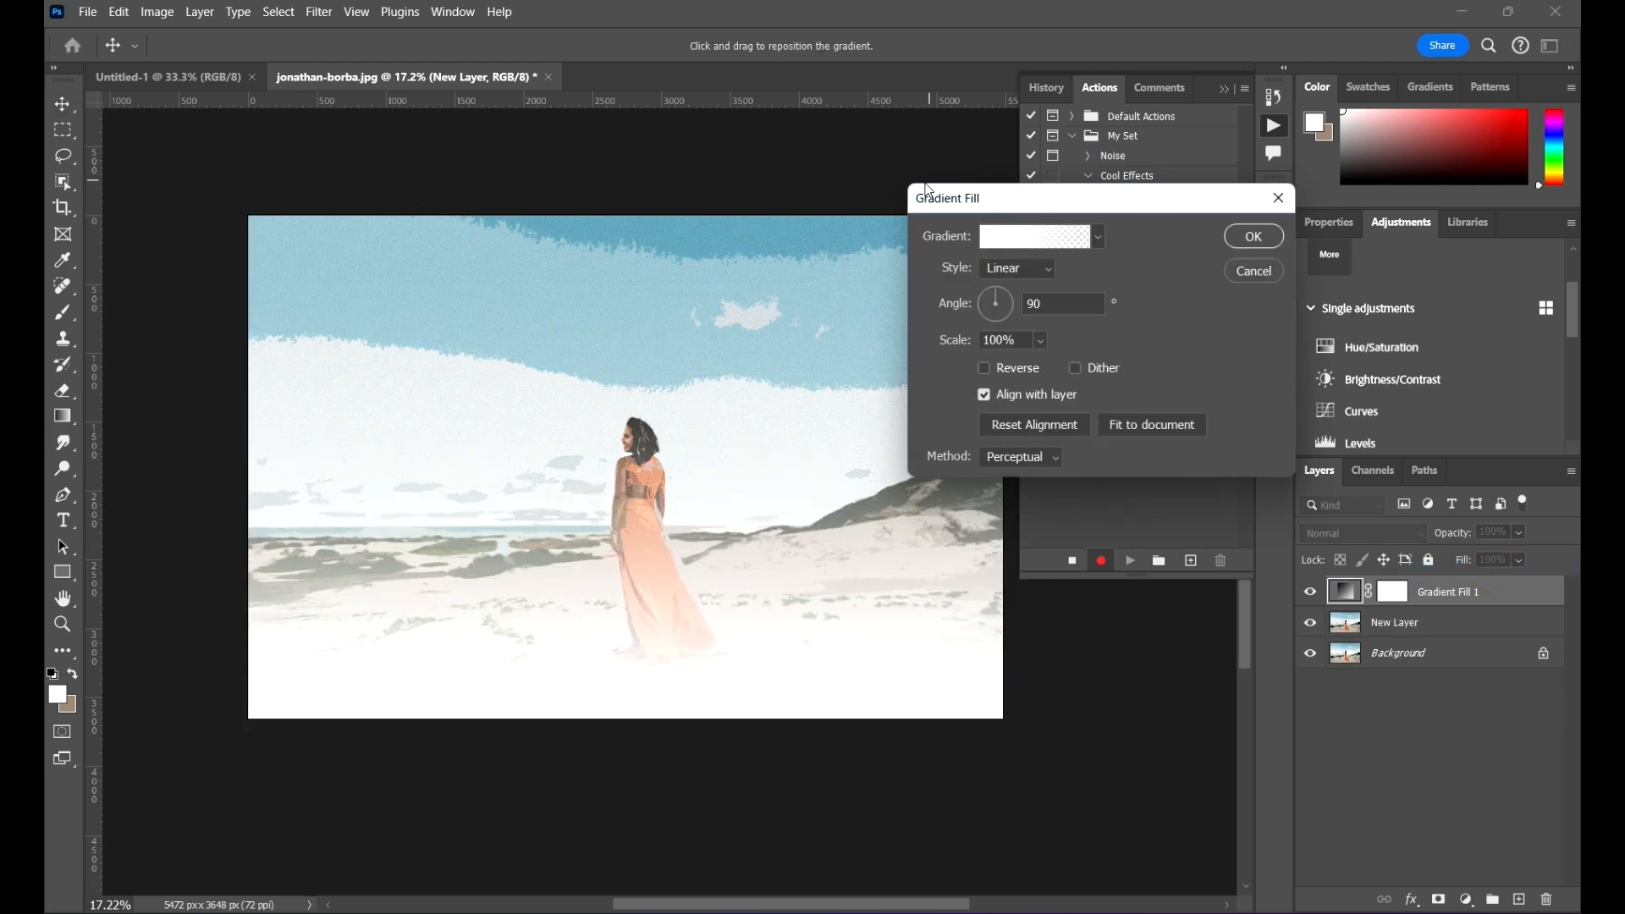
pyautogui.click(1063, 239)
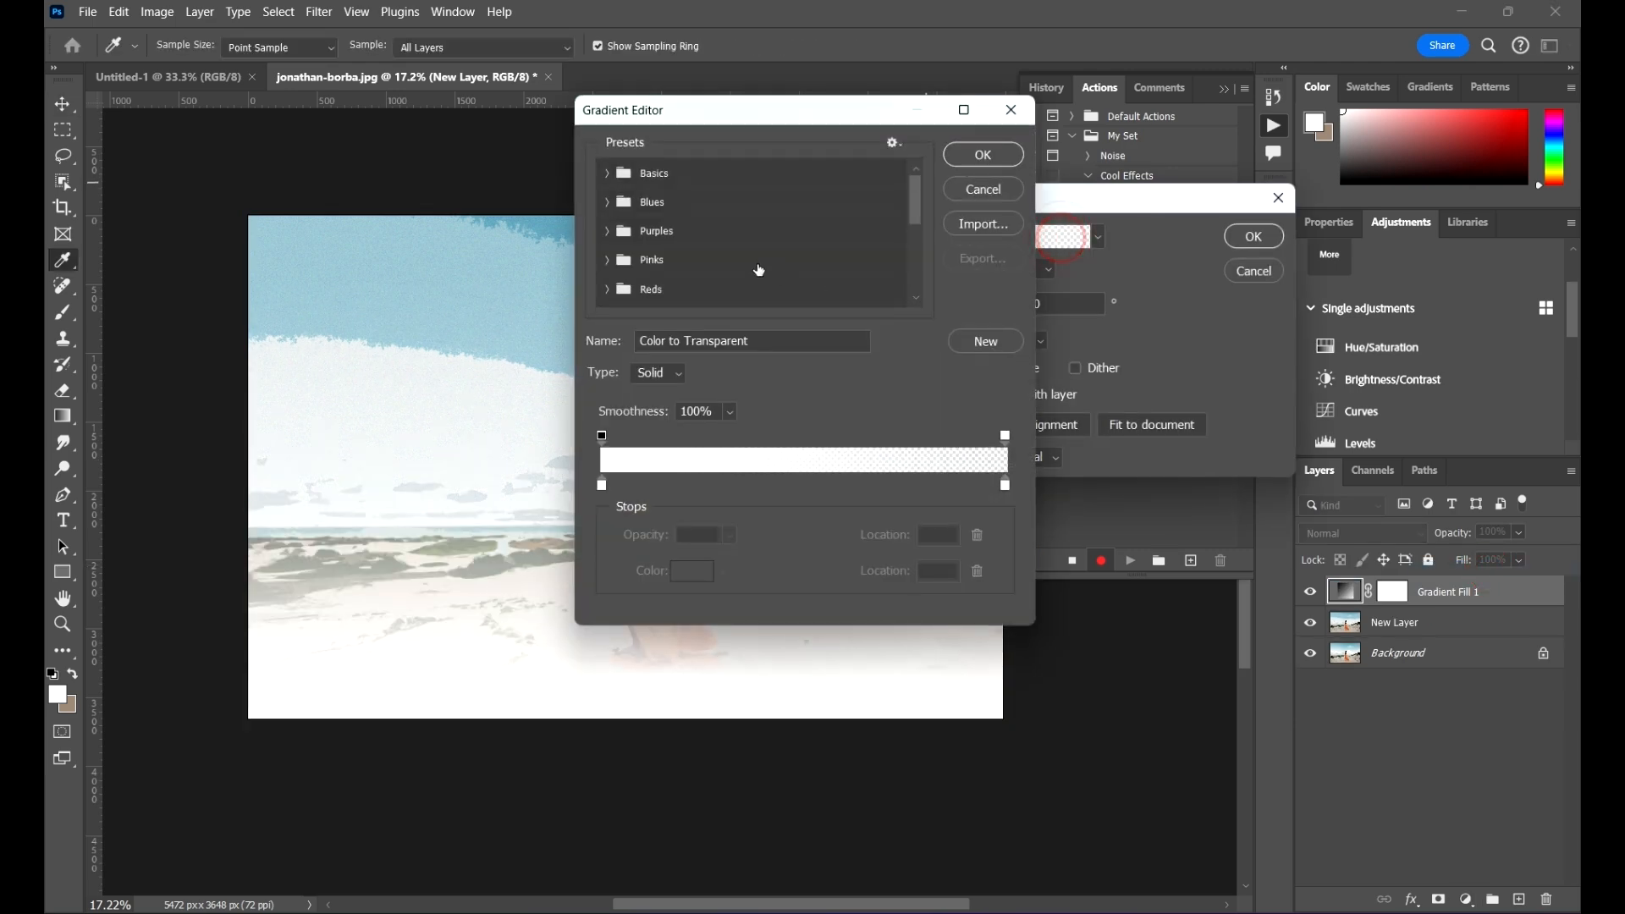
pyautogui.click(607, 203)
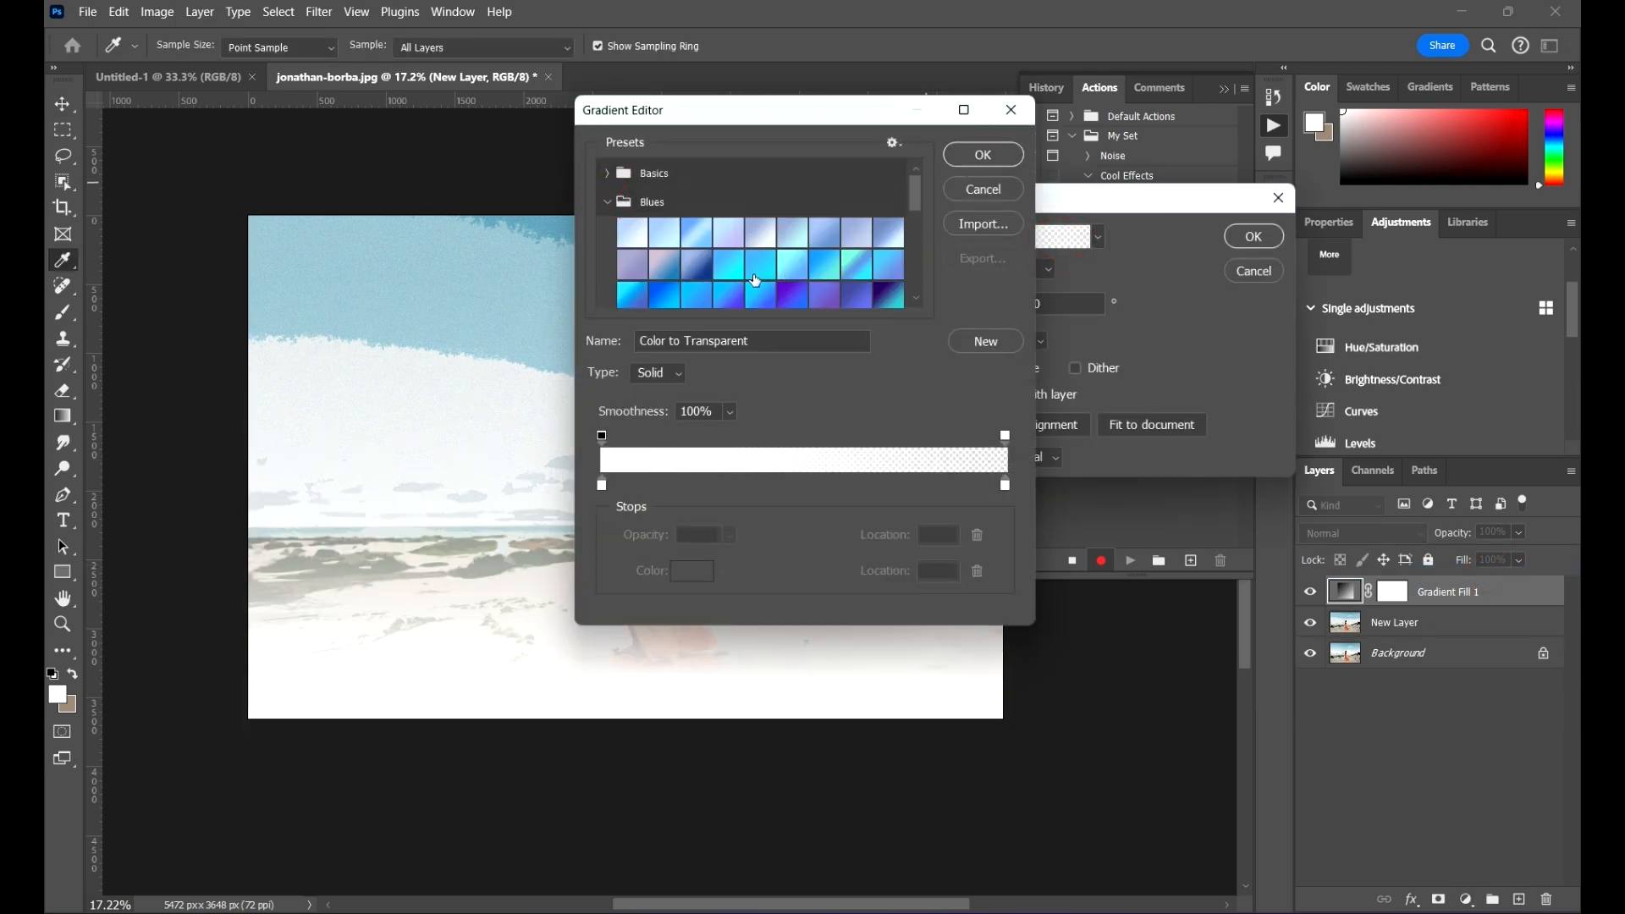
pyautogui.click(697, 267)
pyautogui.scroll(-2, 752, 273)
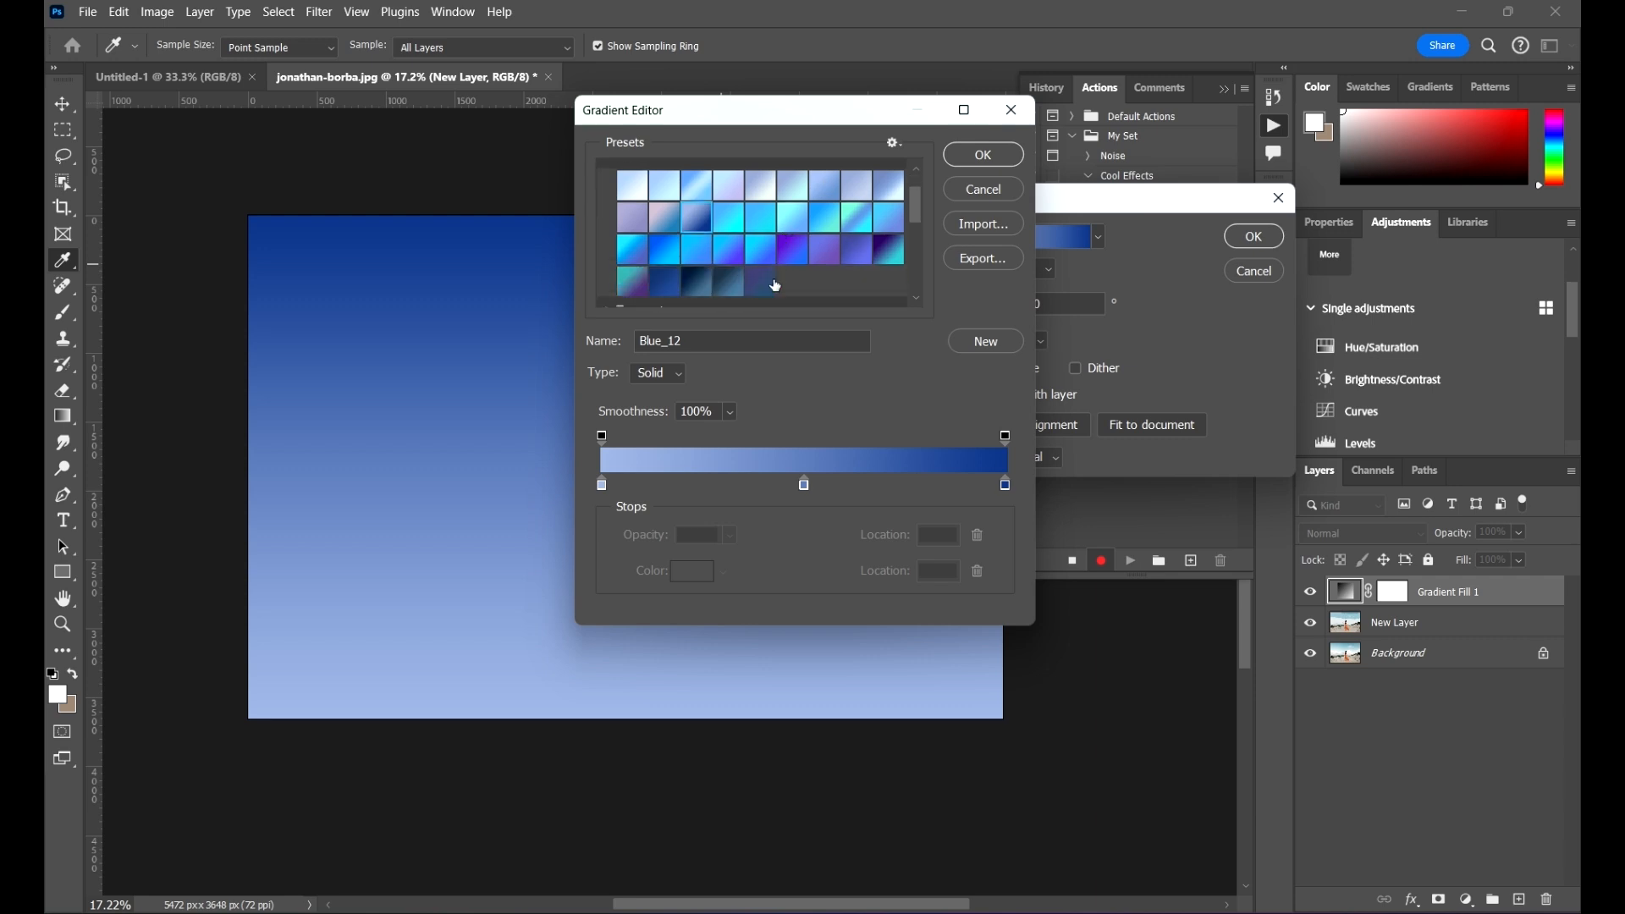
pyautogui.scroll(2, 722, 249)
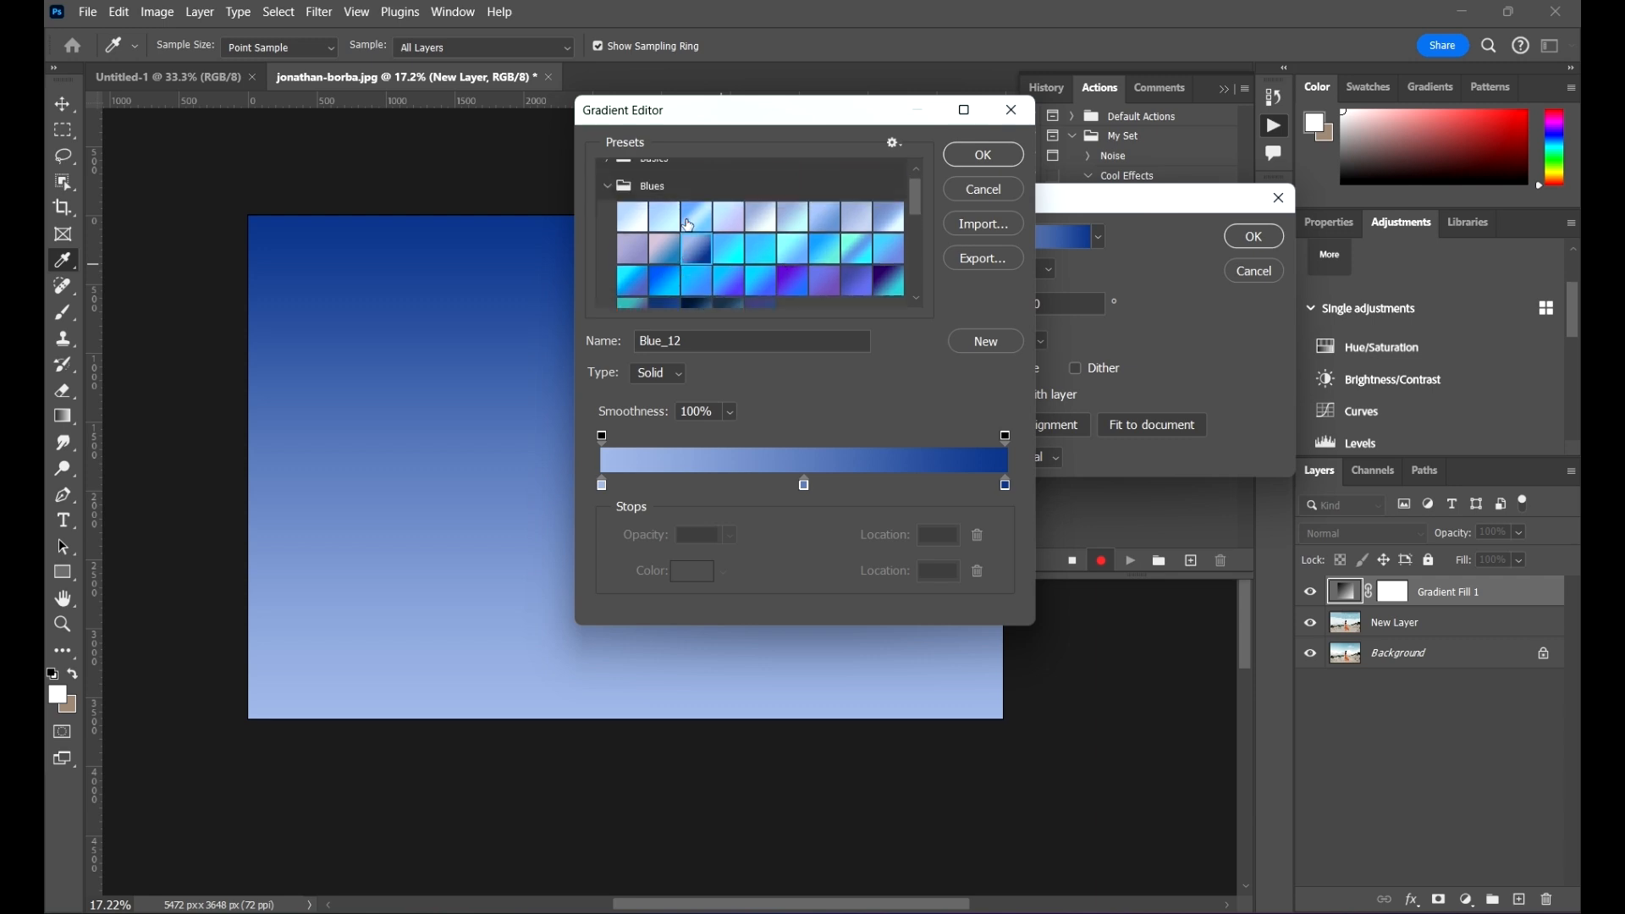
# Step: Change the fill layer's gradient to the Pink_16 preset from the Pinks group and accept the fill
pyautogui.click(606, 188)
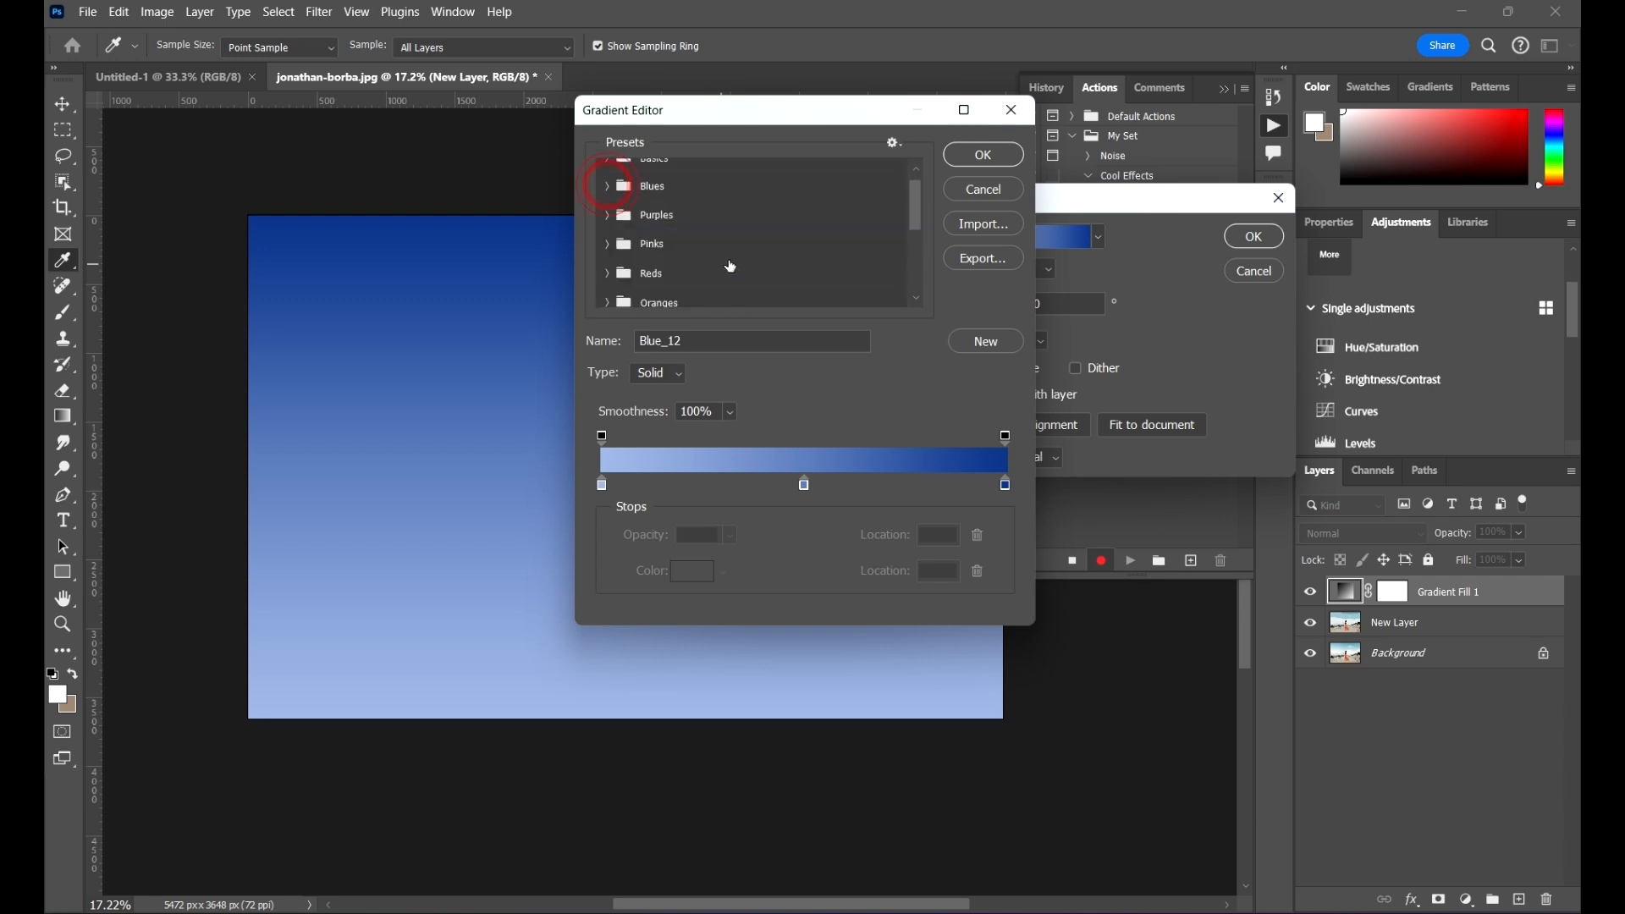
pyautogui.click(609, 247)
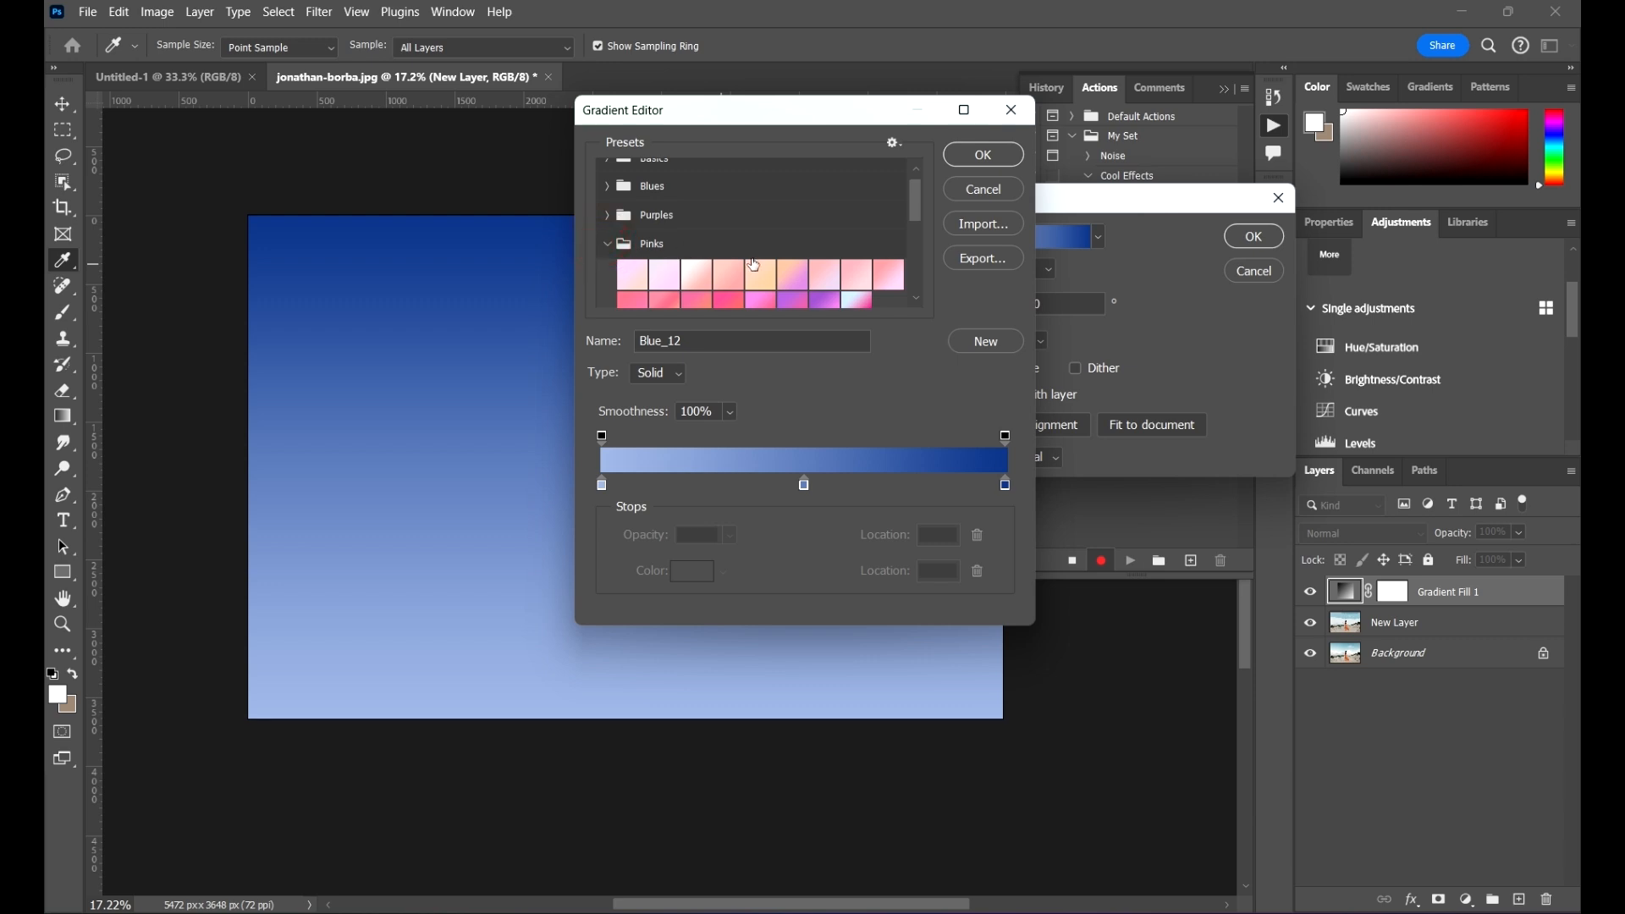
pyautogui.scroll(-1, 800, 275)
pyautogui.click(825, 273)
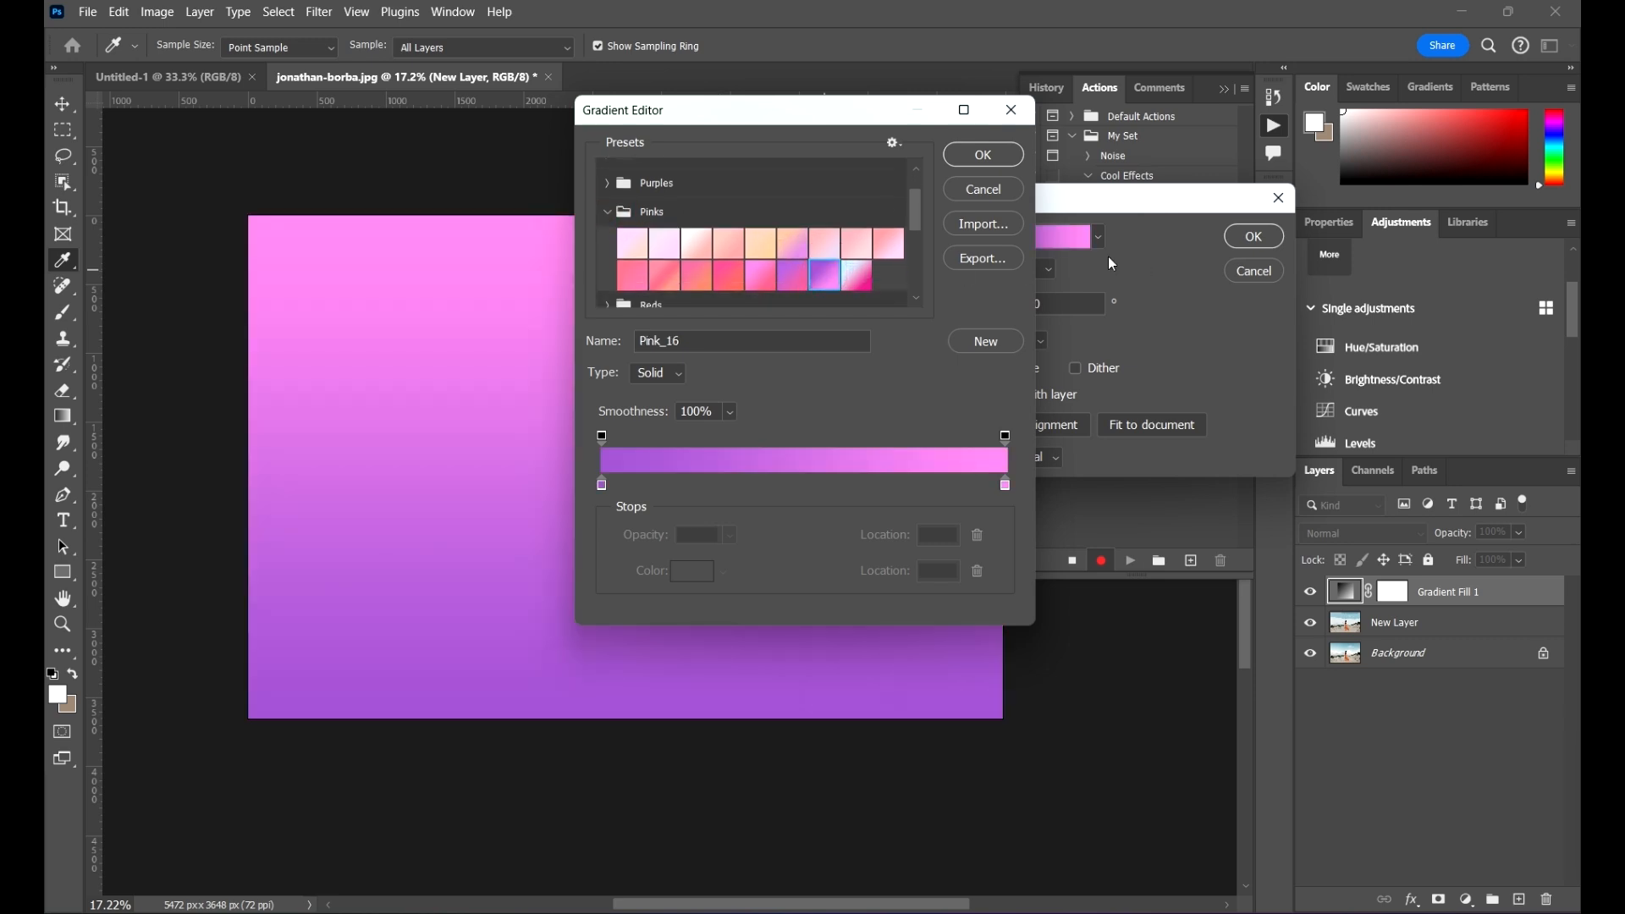
pyautogui.click(983, 157)
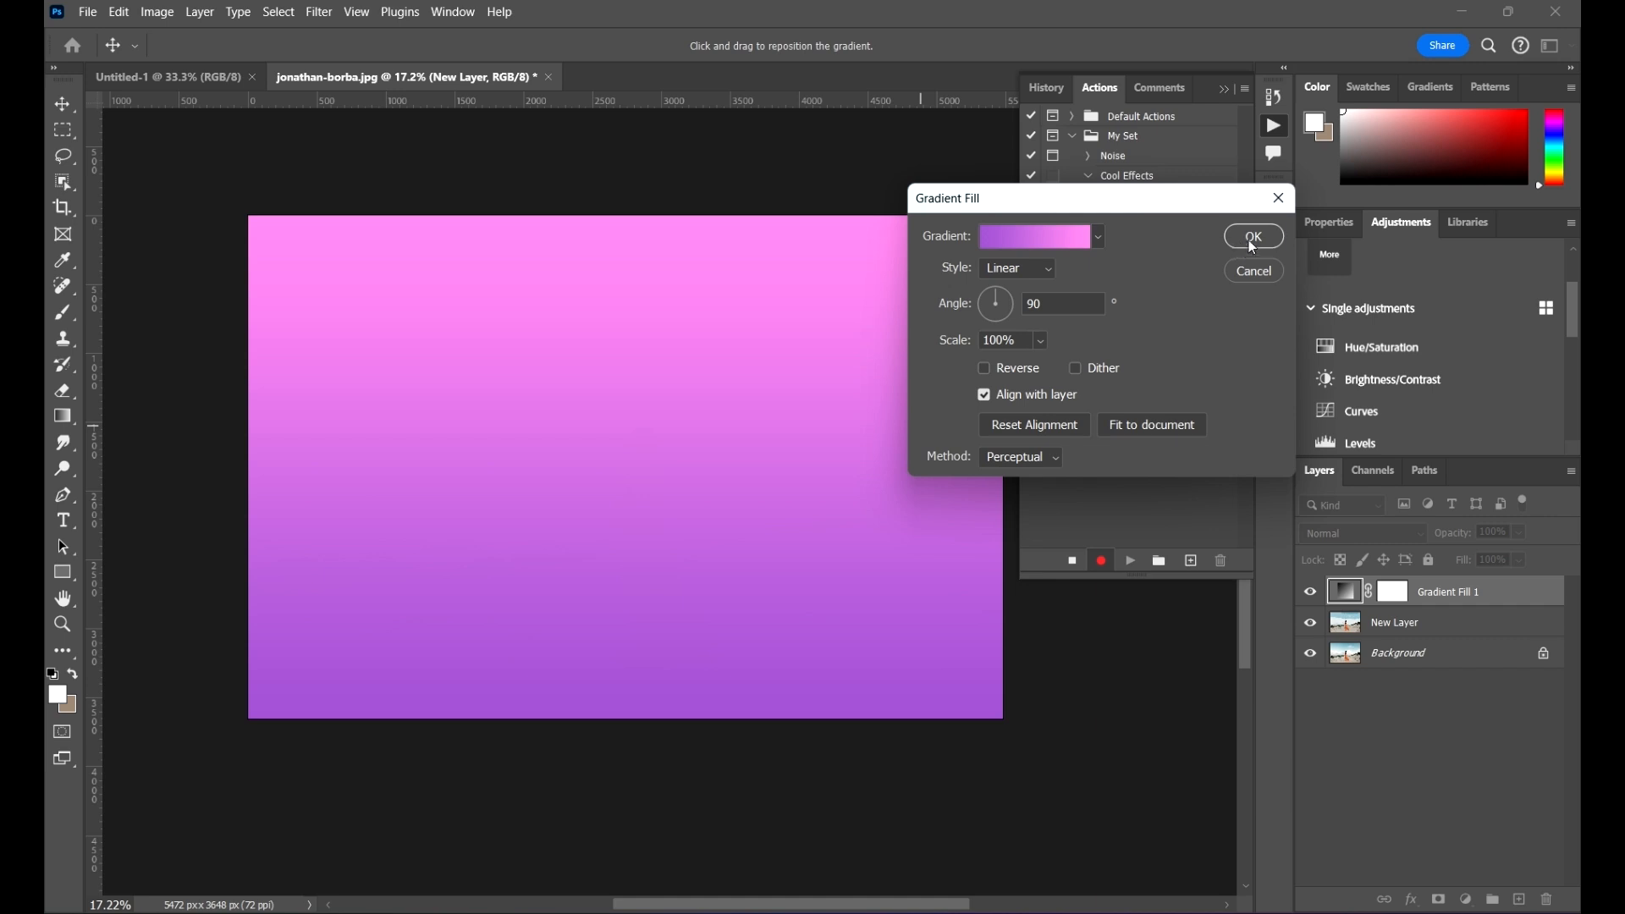
pyautogui.click(1254, 246)
# Step: Set the gradient fill layer's blend mode to Soft Light, deselect the layer and inspect the effect on the photo
pyautogui.click(1391, 536)
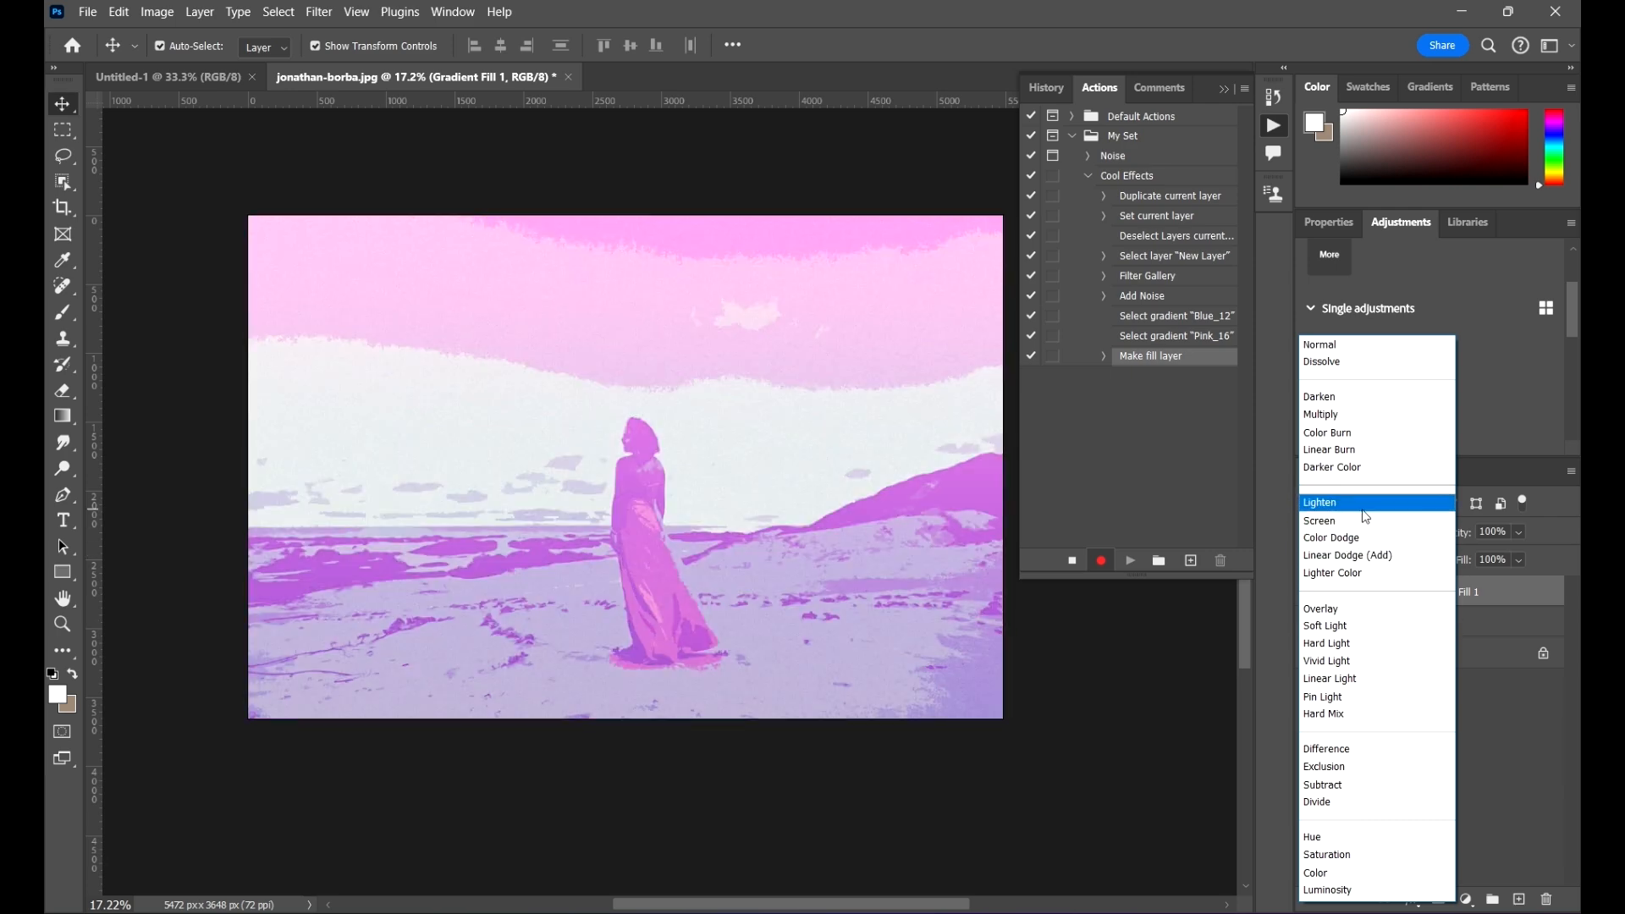
pyautogui.click(1345, 630)
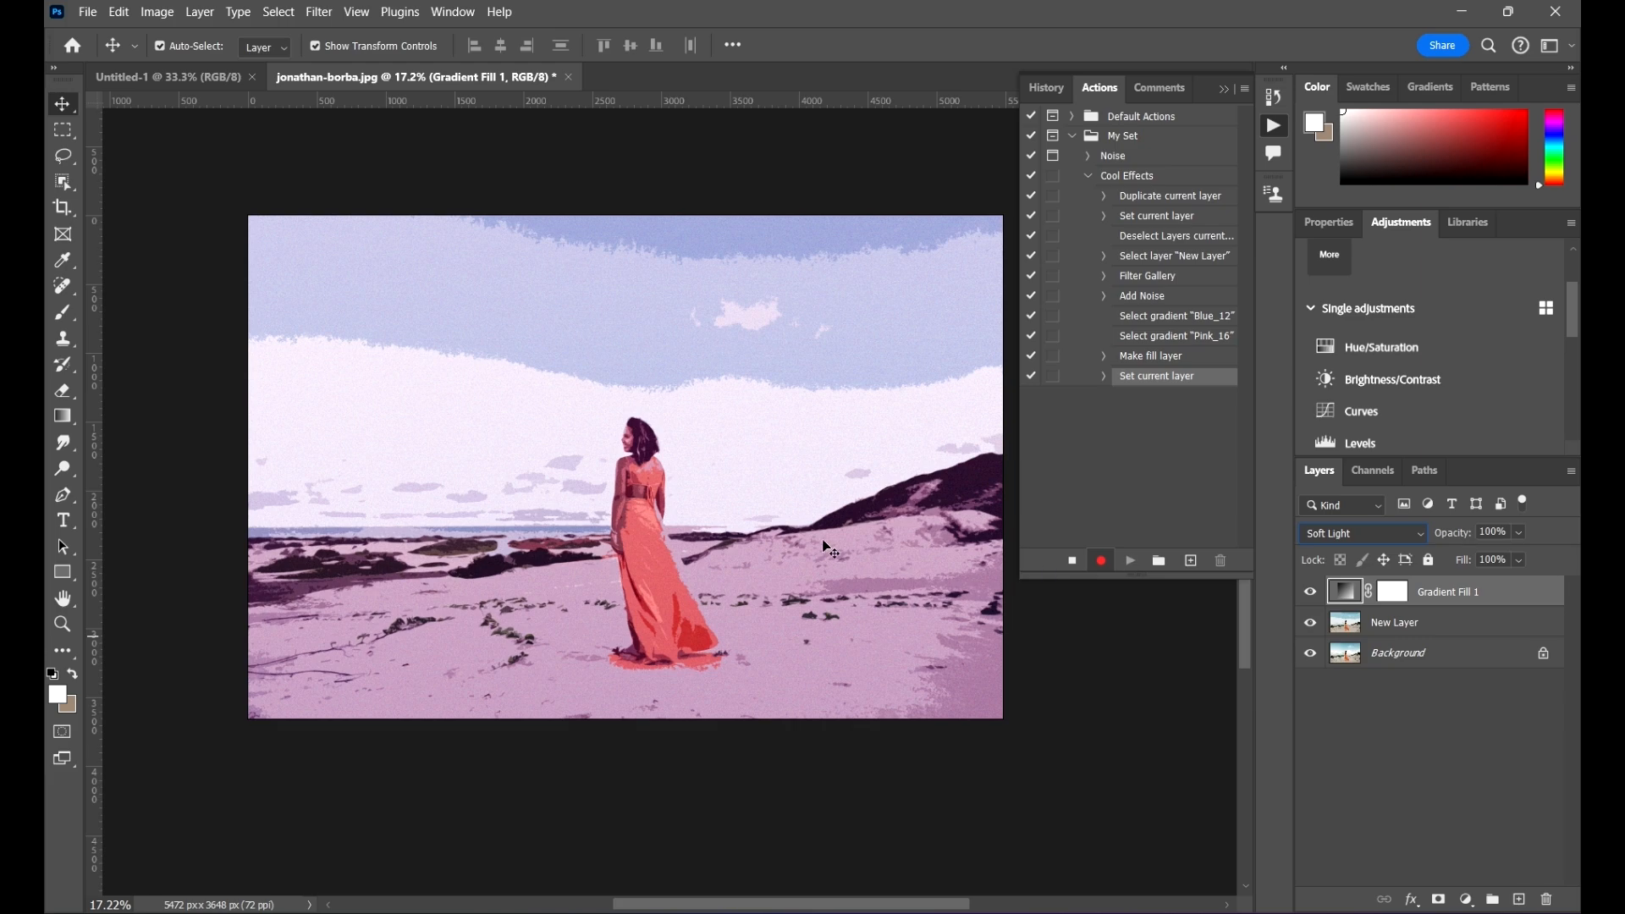
pyautogui.click(1033, 740)
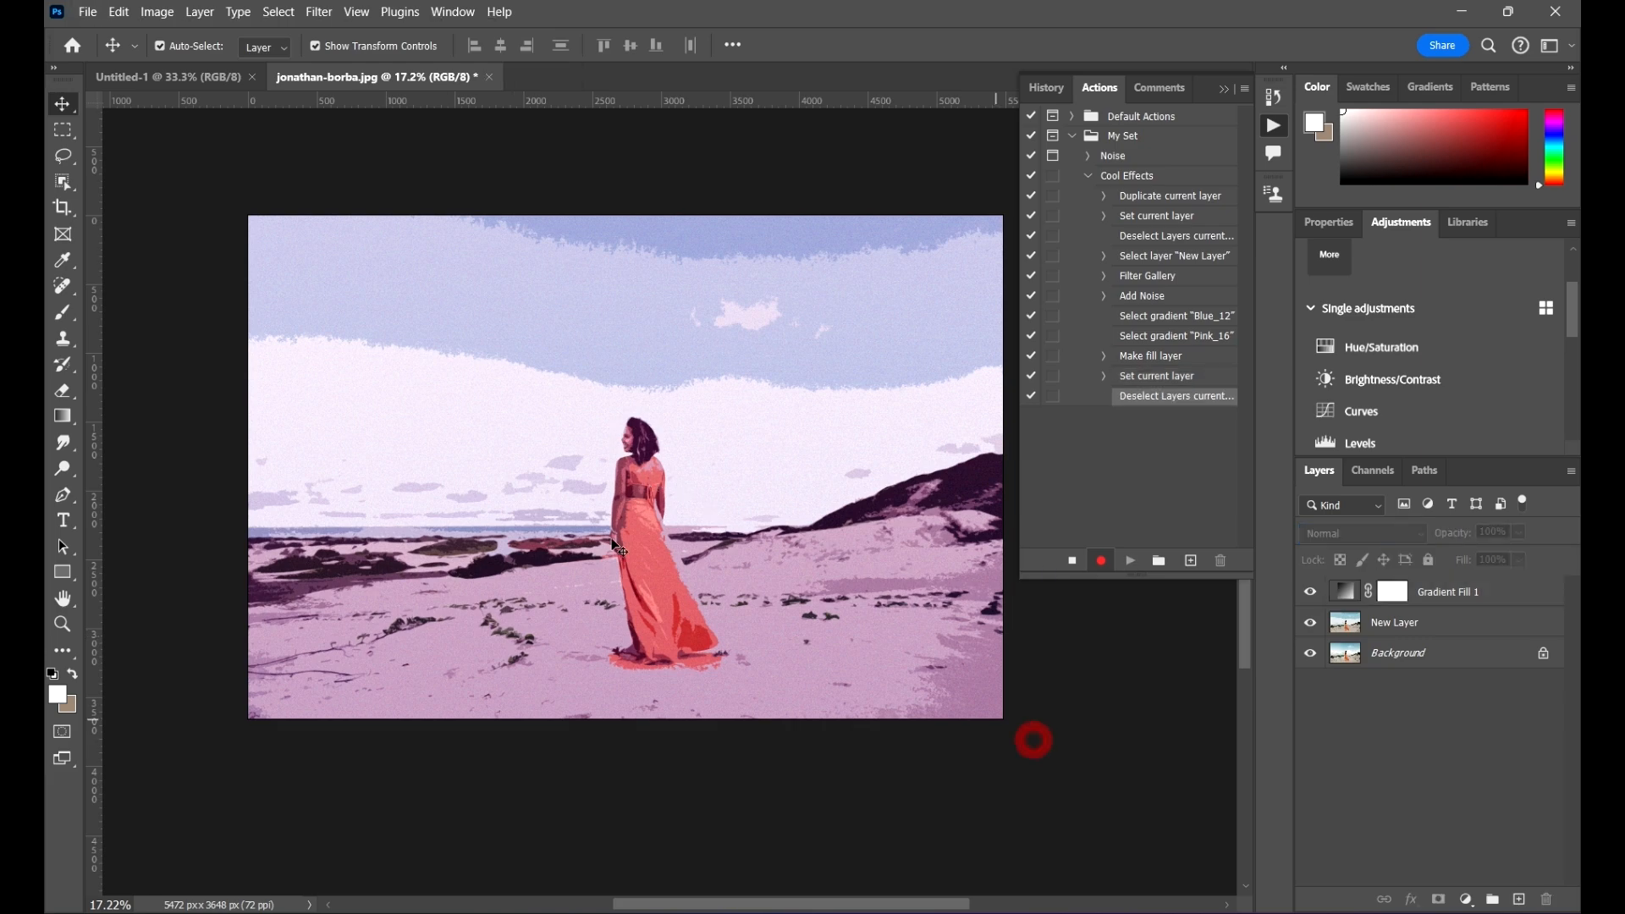
pyautogui.scroll(5, 709, 405)
pyautogui.scroll(3, 660, 410)
pyautogui.scroll(-5, 635, 414)
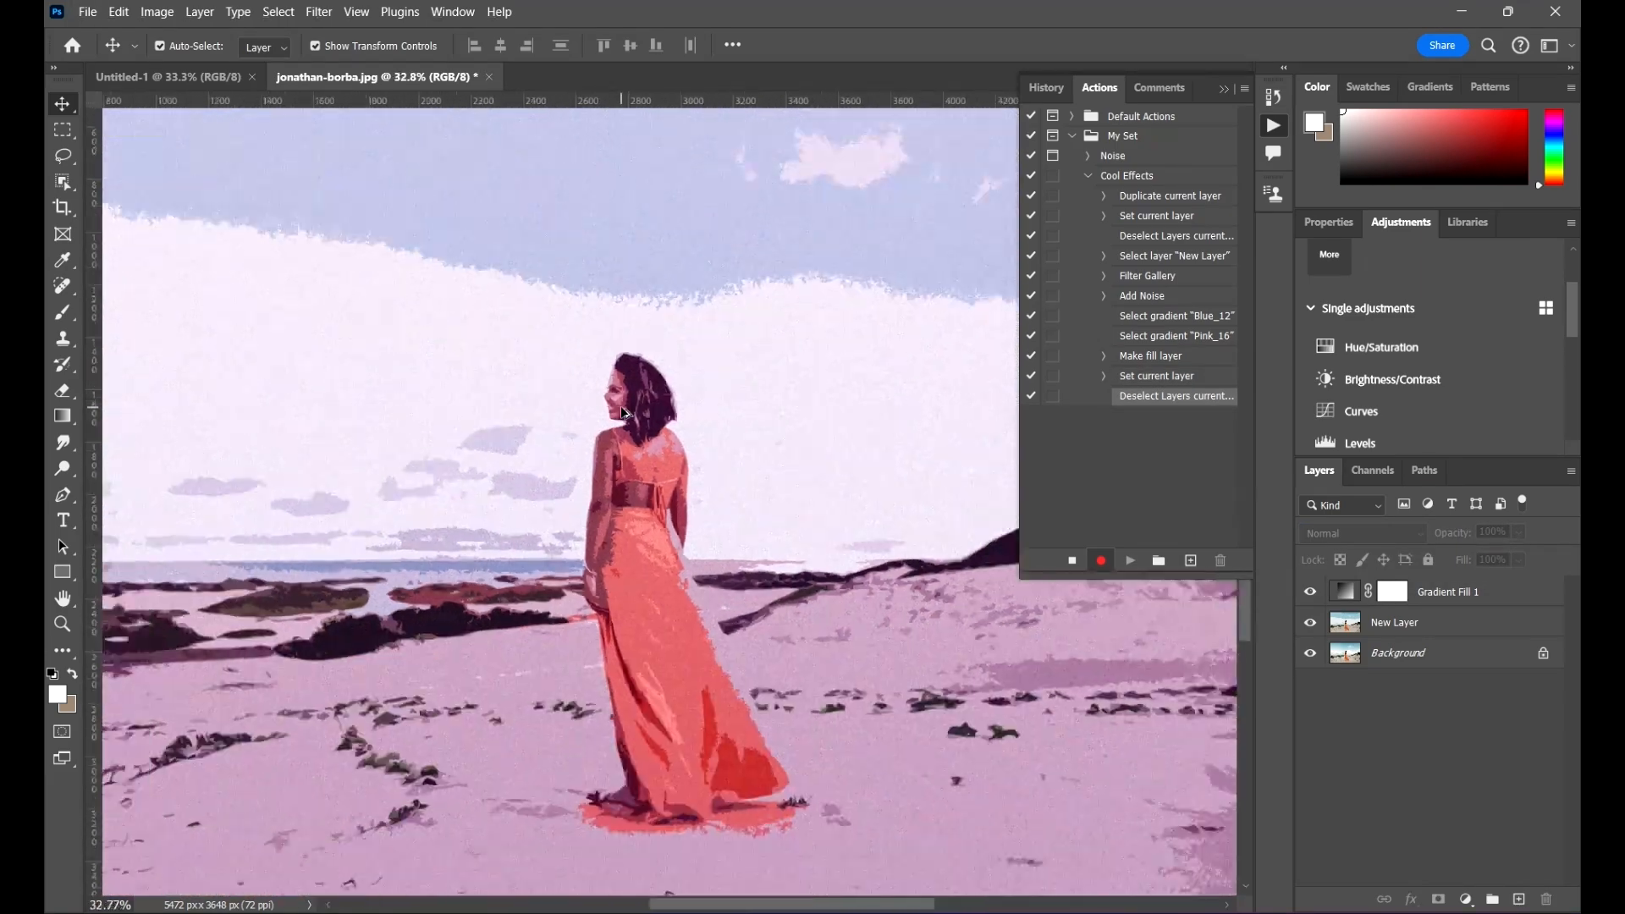
pyautogui.scroll(-2, 639, 419)
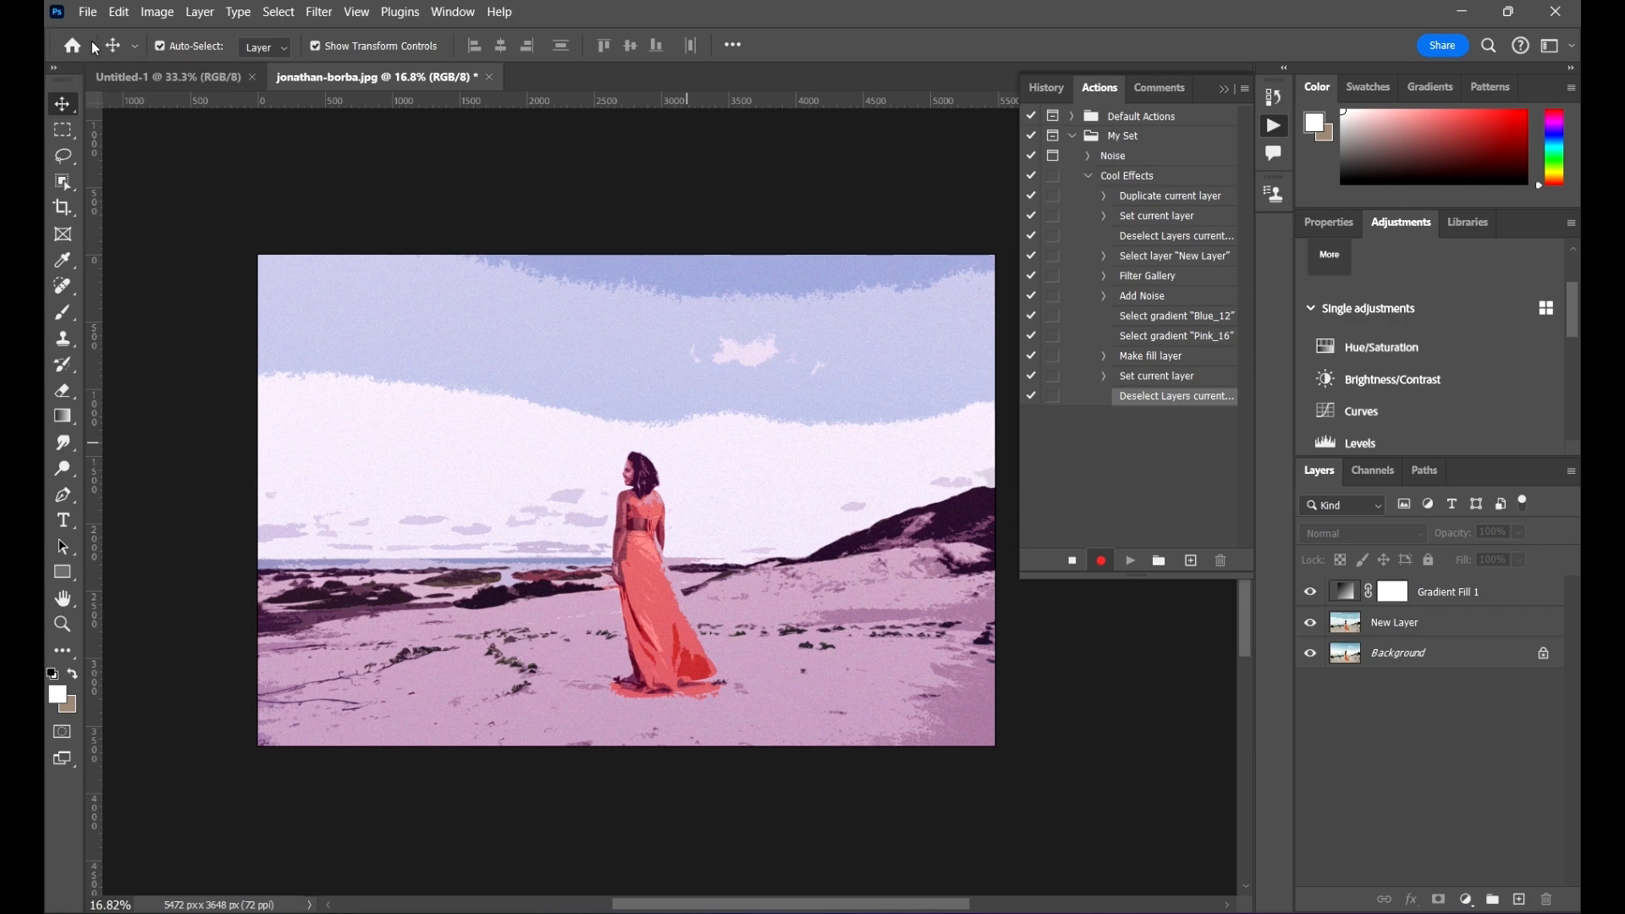
# Step: Save the image as a JPEG with Done added to its file name, using quality 5 and progressive format with 3 scans
pyautogui.click(87, 12)
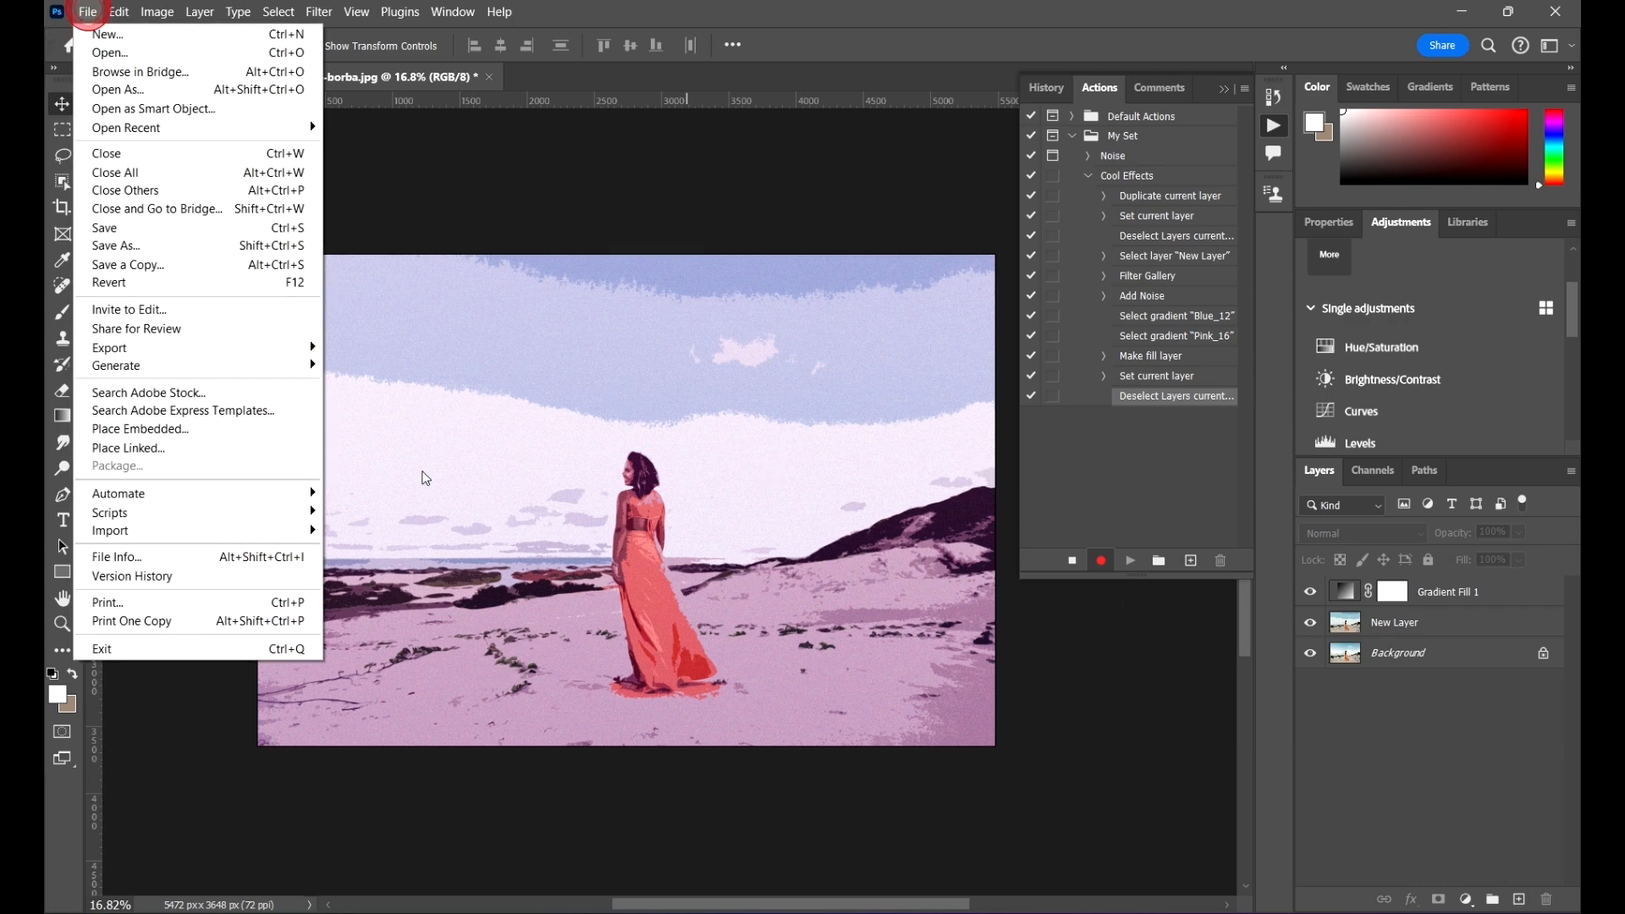
pyautogui.click(212, 245)
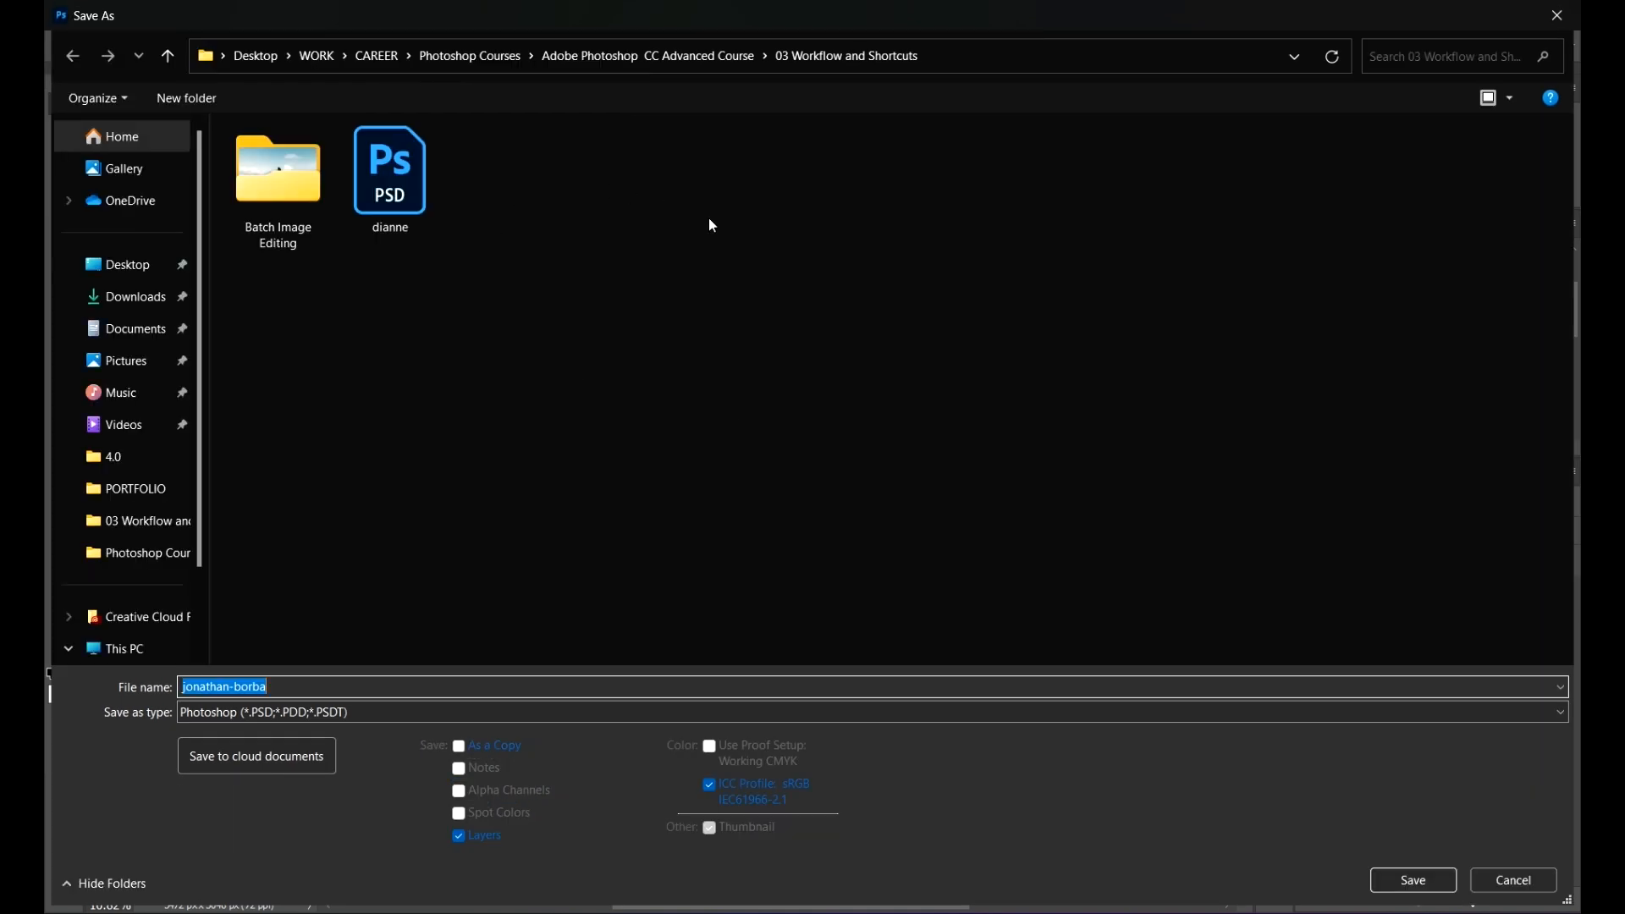
pyautogui.click(328, 692)
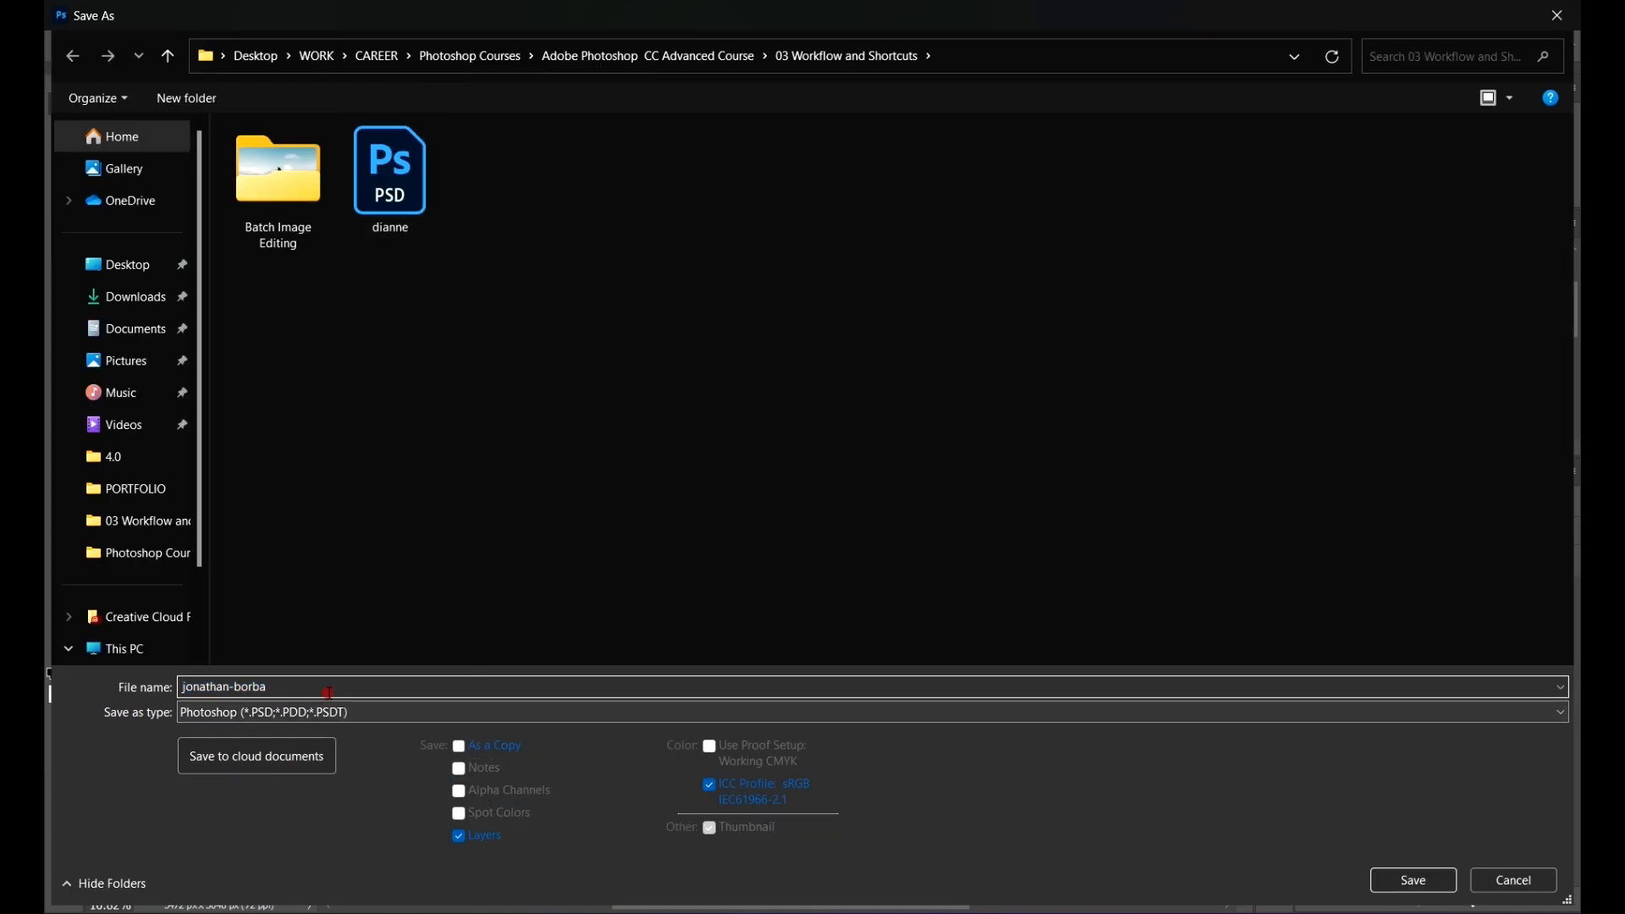
pyautogui.write('Done')
pyautogui.click(383, 718)
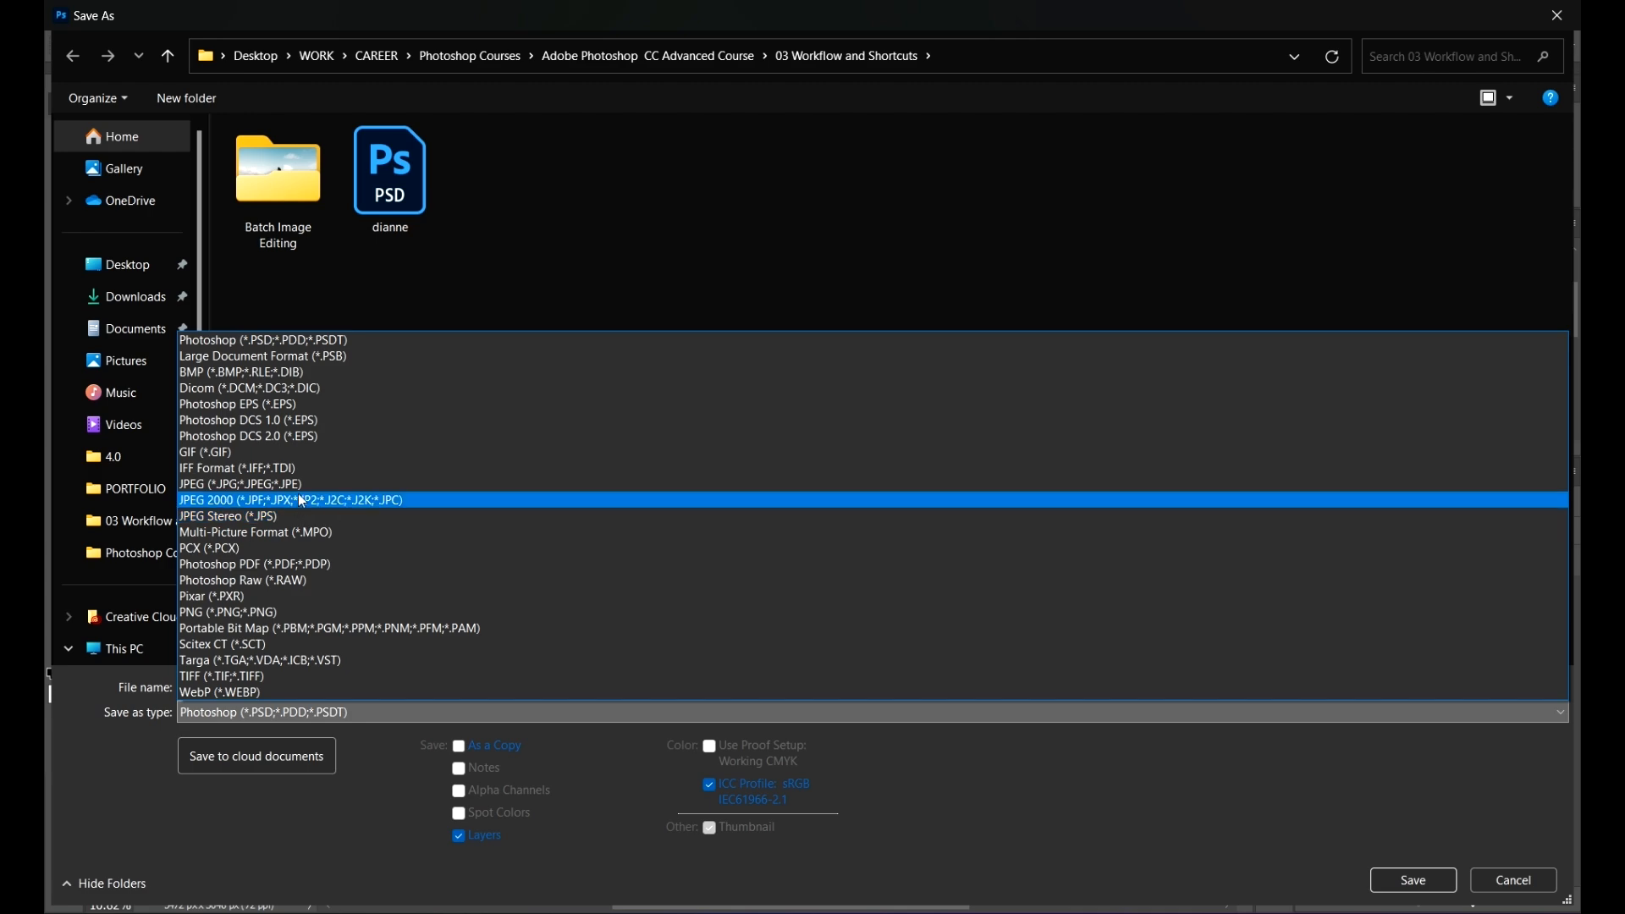
pyautogui.click(292, 482)
pyautogui.click(1413, 882)
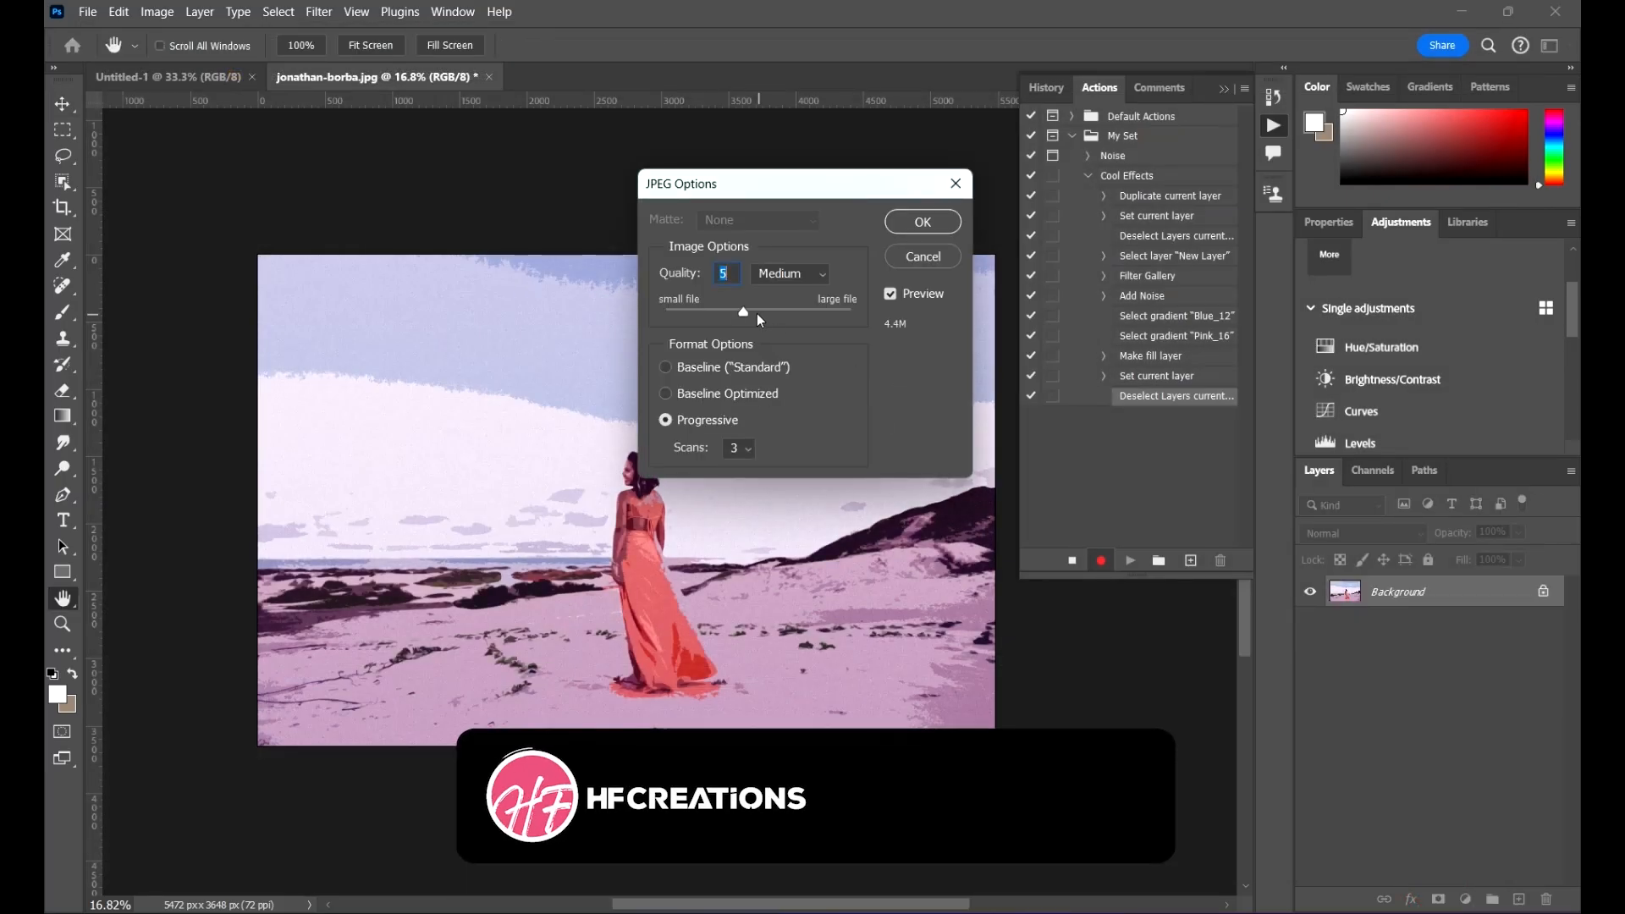
pyautogui.moveTo(745, 314)
pyautogui.mouseDown()
pyautogui.moveTo(760, 315)
pyautogui.moveTo(745, 312)
pyautogui.mouseUp()
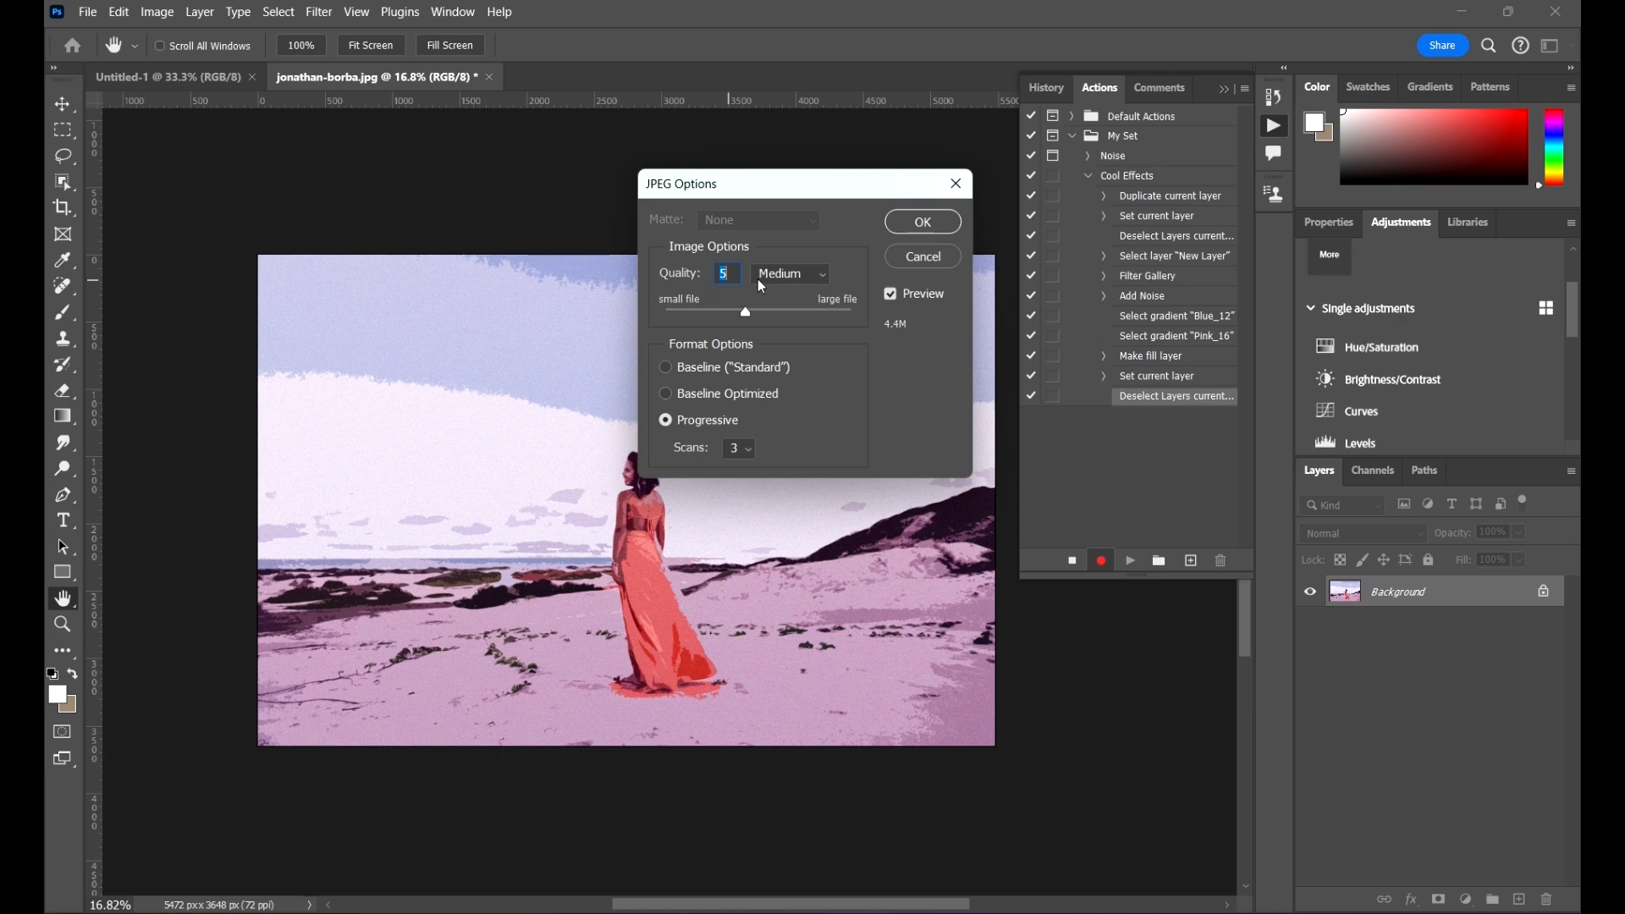
pyautogui.click(897, 229)
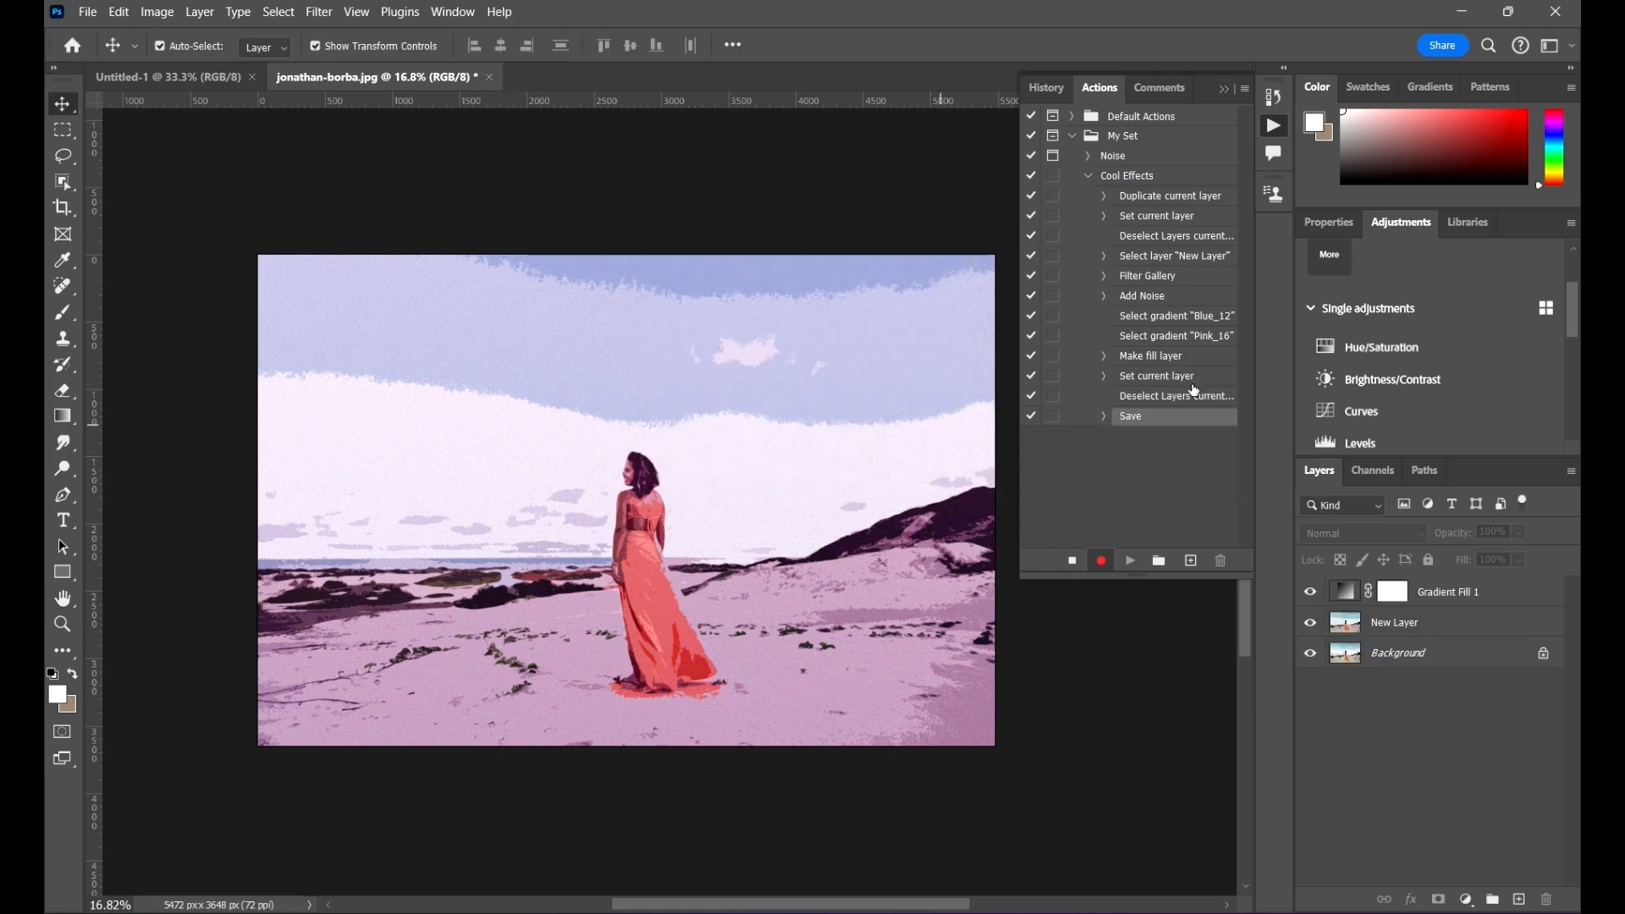
# Step: Stop recording the Cool Effects action and check the settings of its Save step
pyautogui.click(1073, 562)
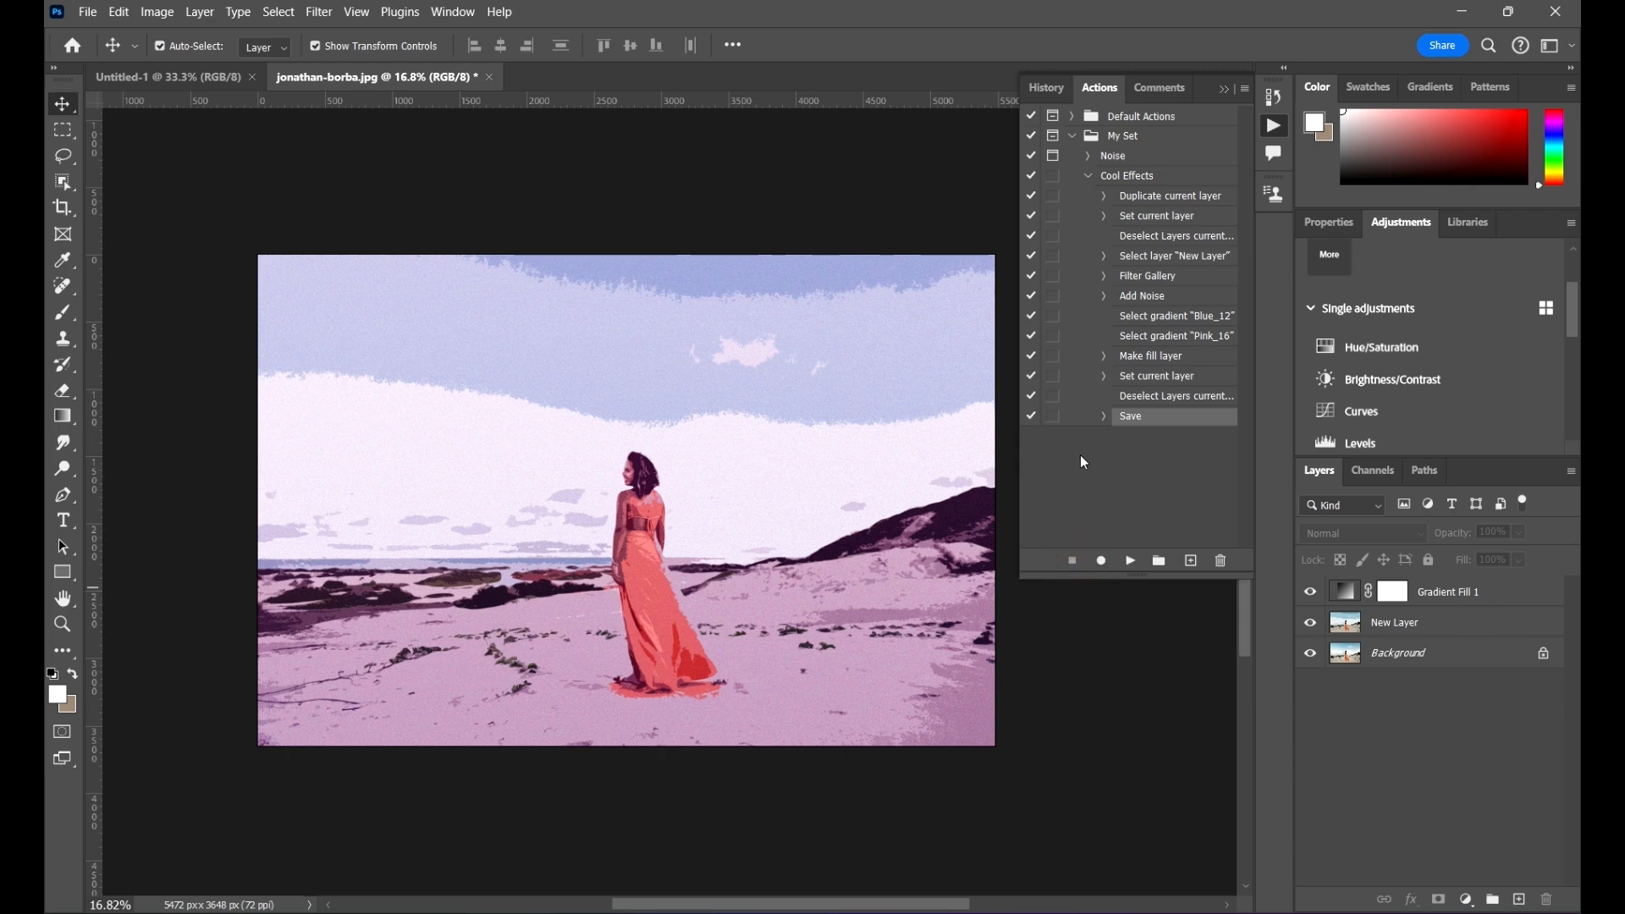
pyautogui.click(1105, 418)
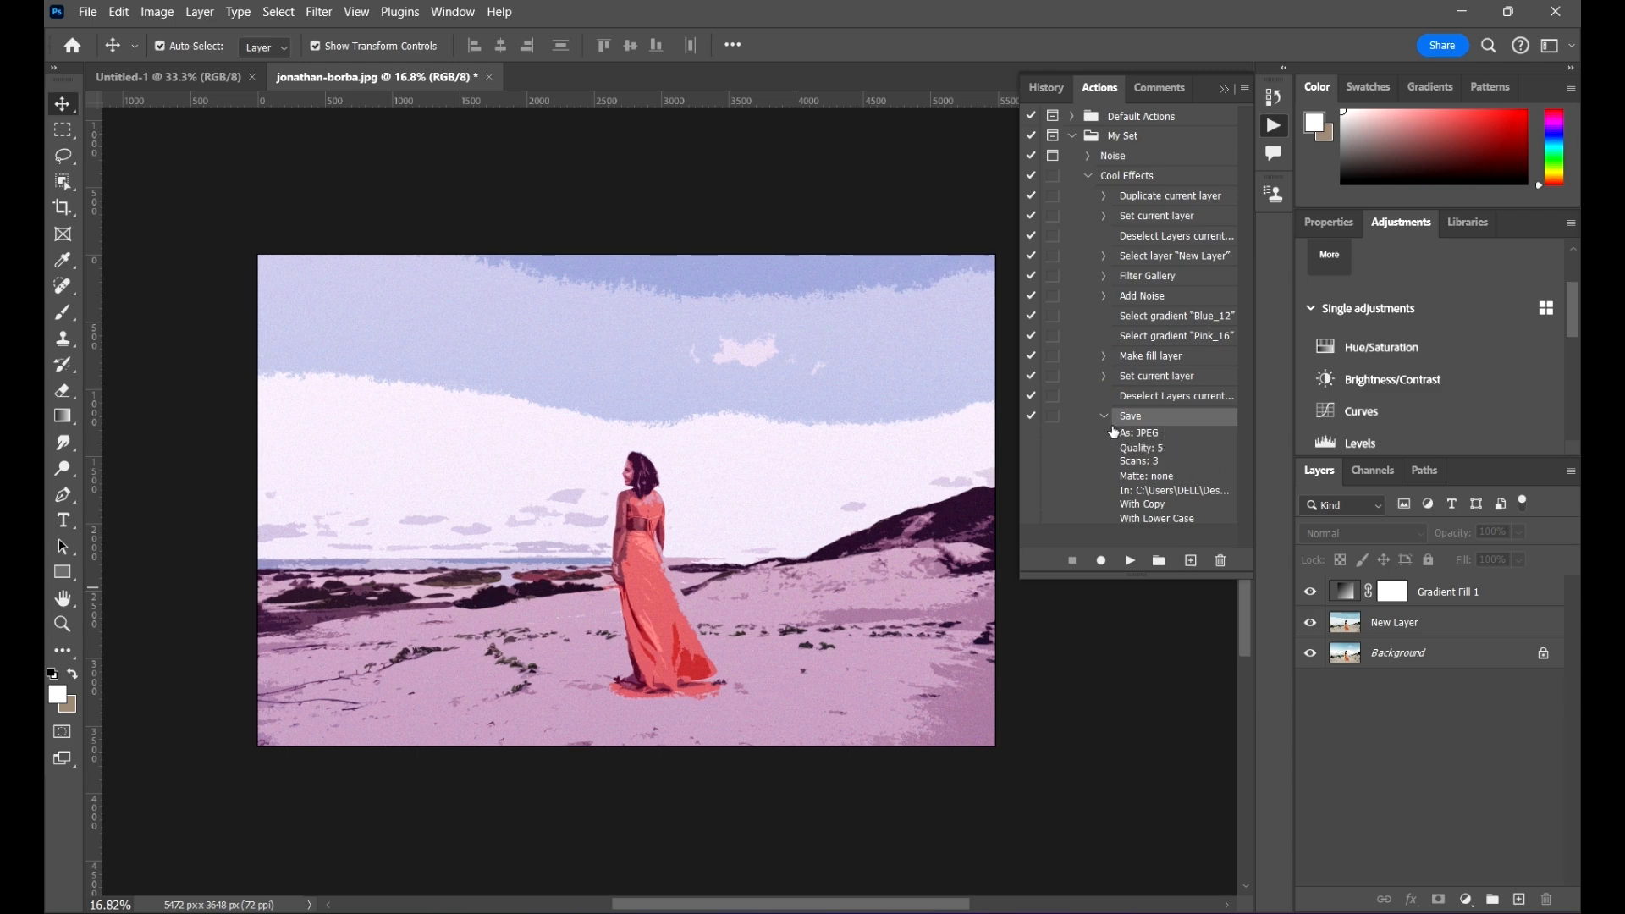
# Step: Switch to File Explorer, examine the saved Done JPEG from the 03 Workflow and Shortcuts folder, and close it
pyautogui.moveTo(772, 908)
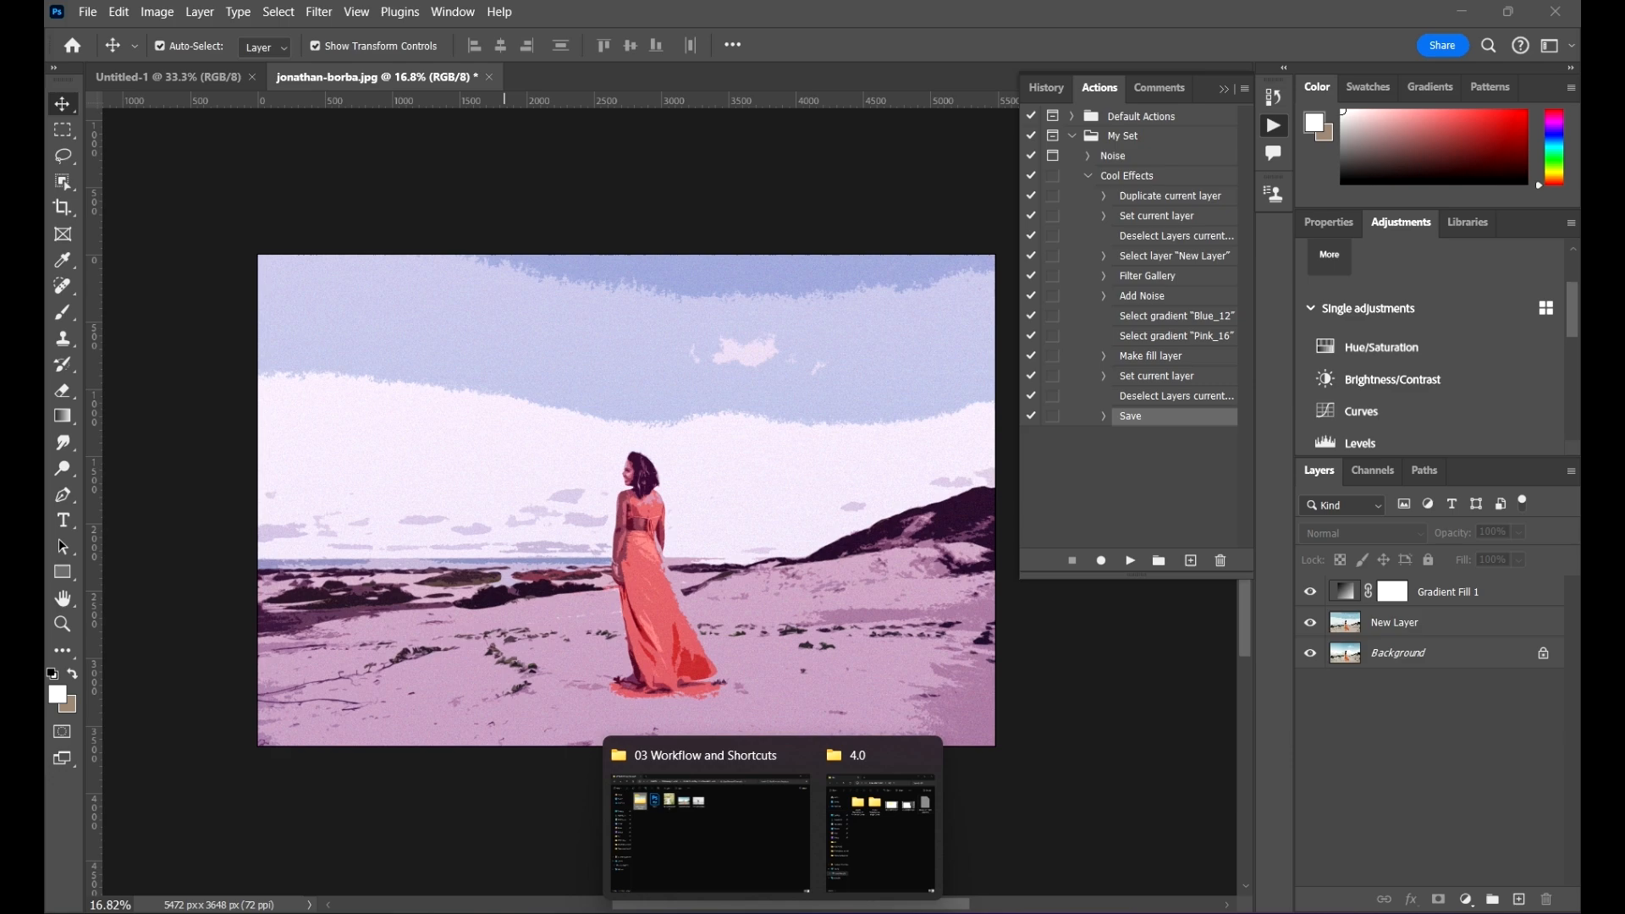
pyautogui.click(764, 844)
pyautogui.doubleClick(627, 225)
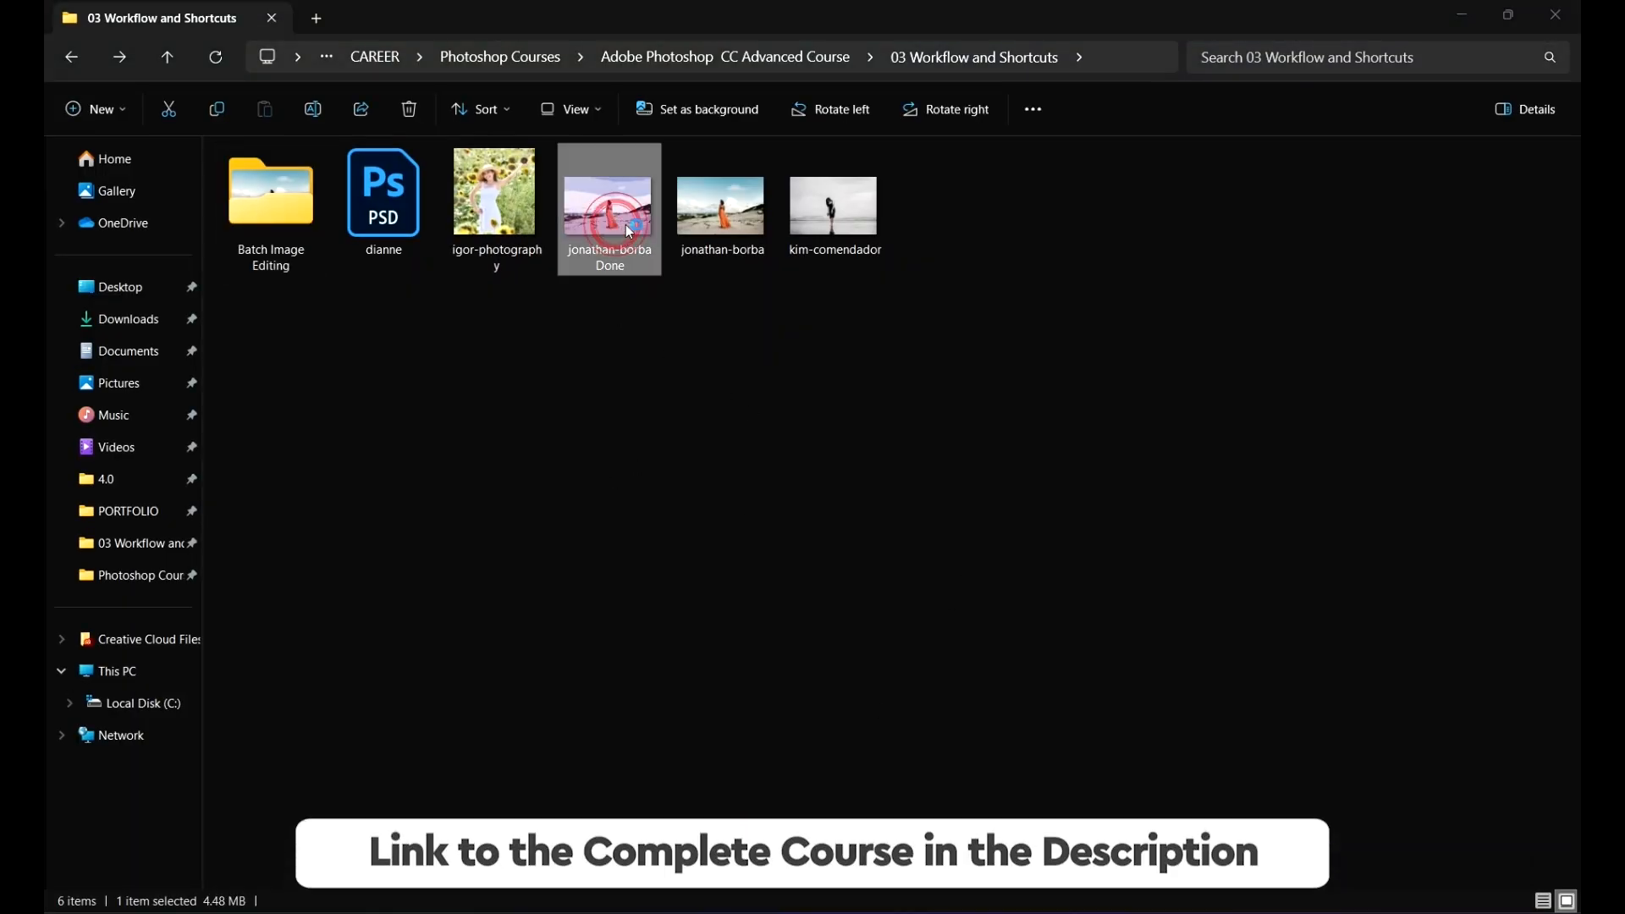
pyautogui.scroll(5, 1185, 652)
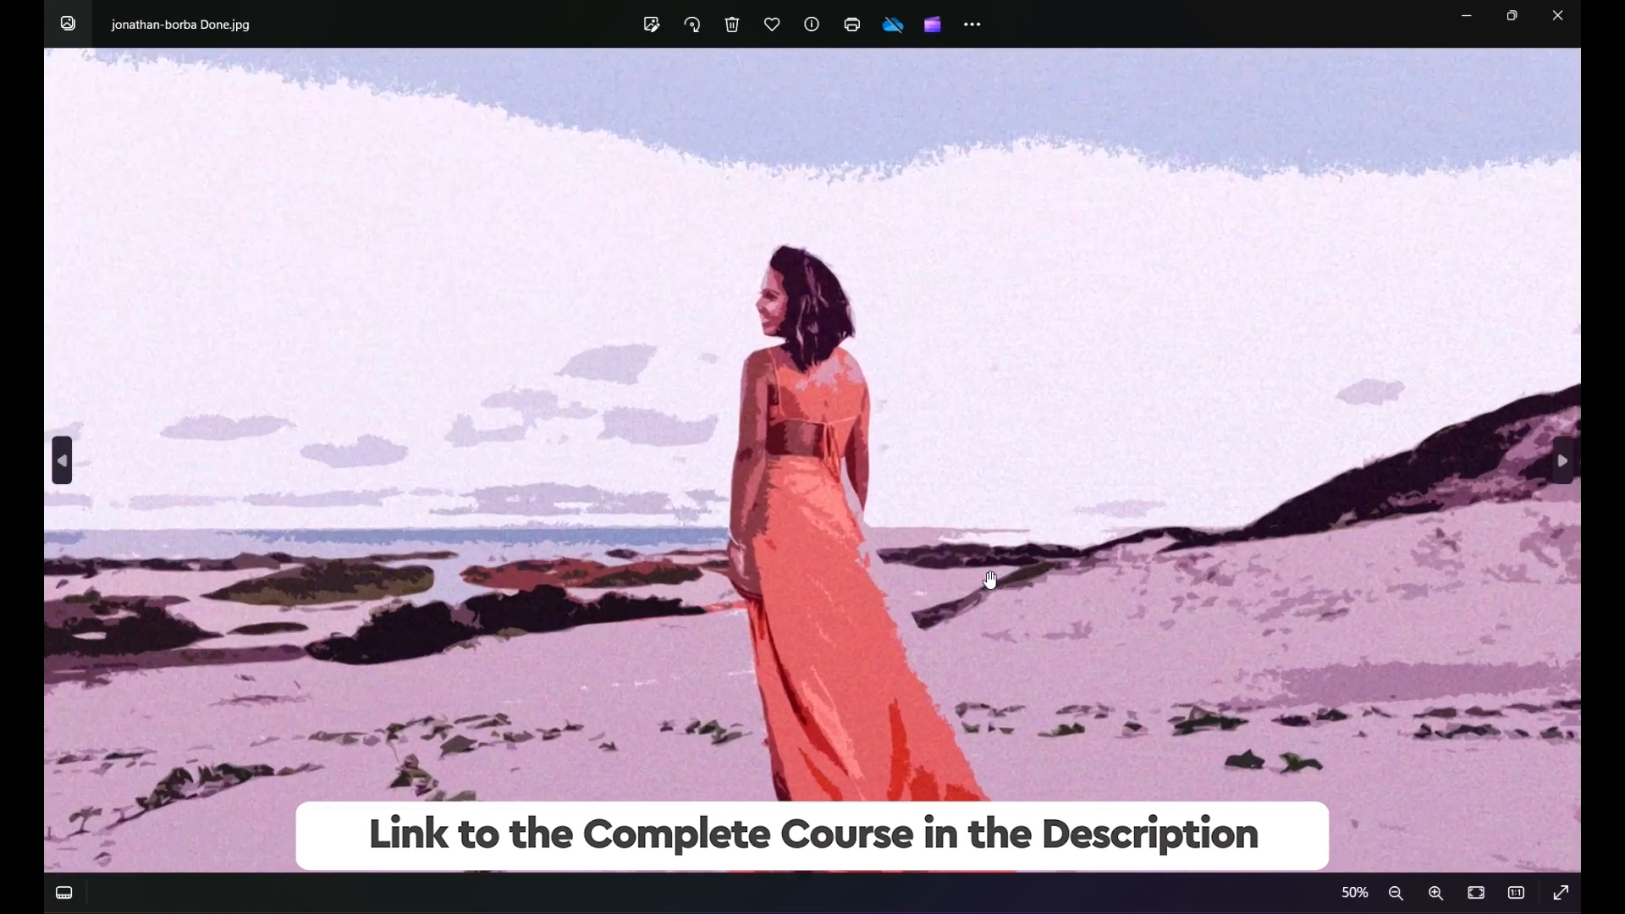
pyautogui.scroll(-5, 806, 229)
pyautogui.click(1557, 15)
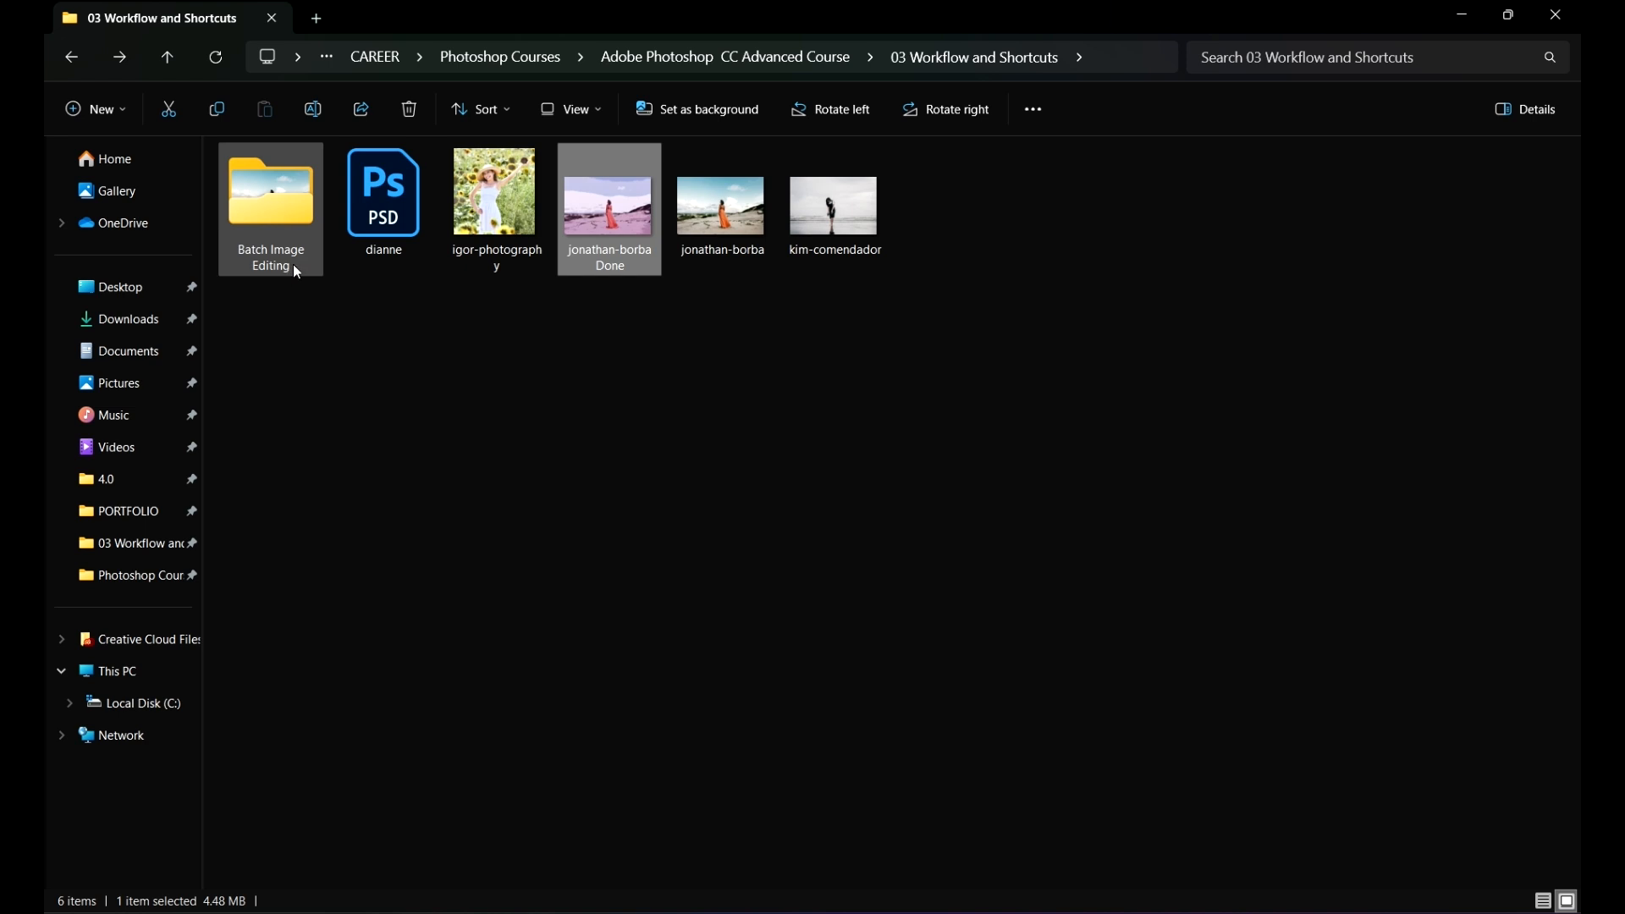
# Step: Review all the images in the Batch Image Editing folder and return to 03 Workflow and Shortcuts
pyautogui.click(269, 204)
pyautogui.doubleClick(269, 203)
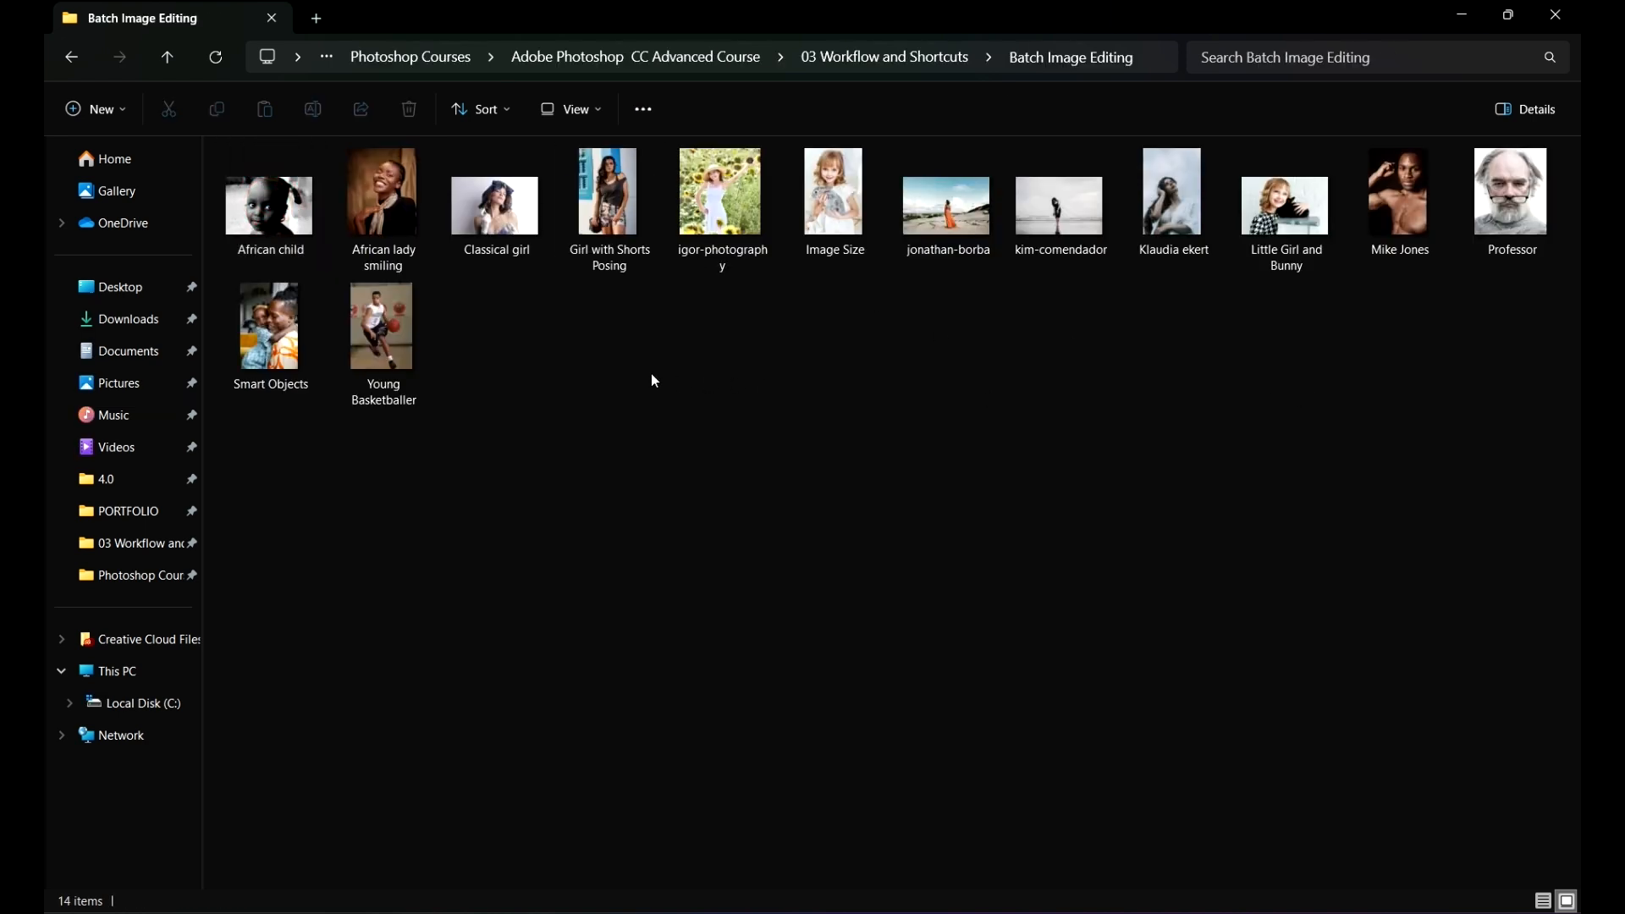
pyautogui.moveTo(1464, 579); pyautogui.dragTo(339, 204)
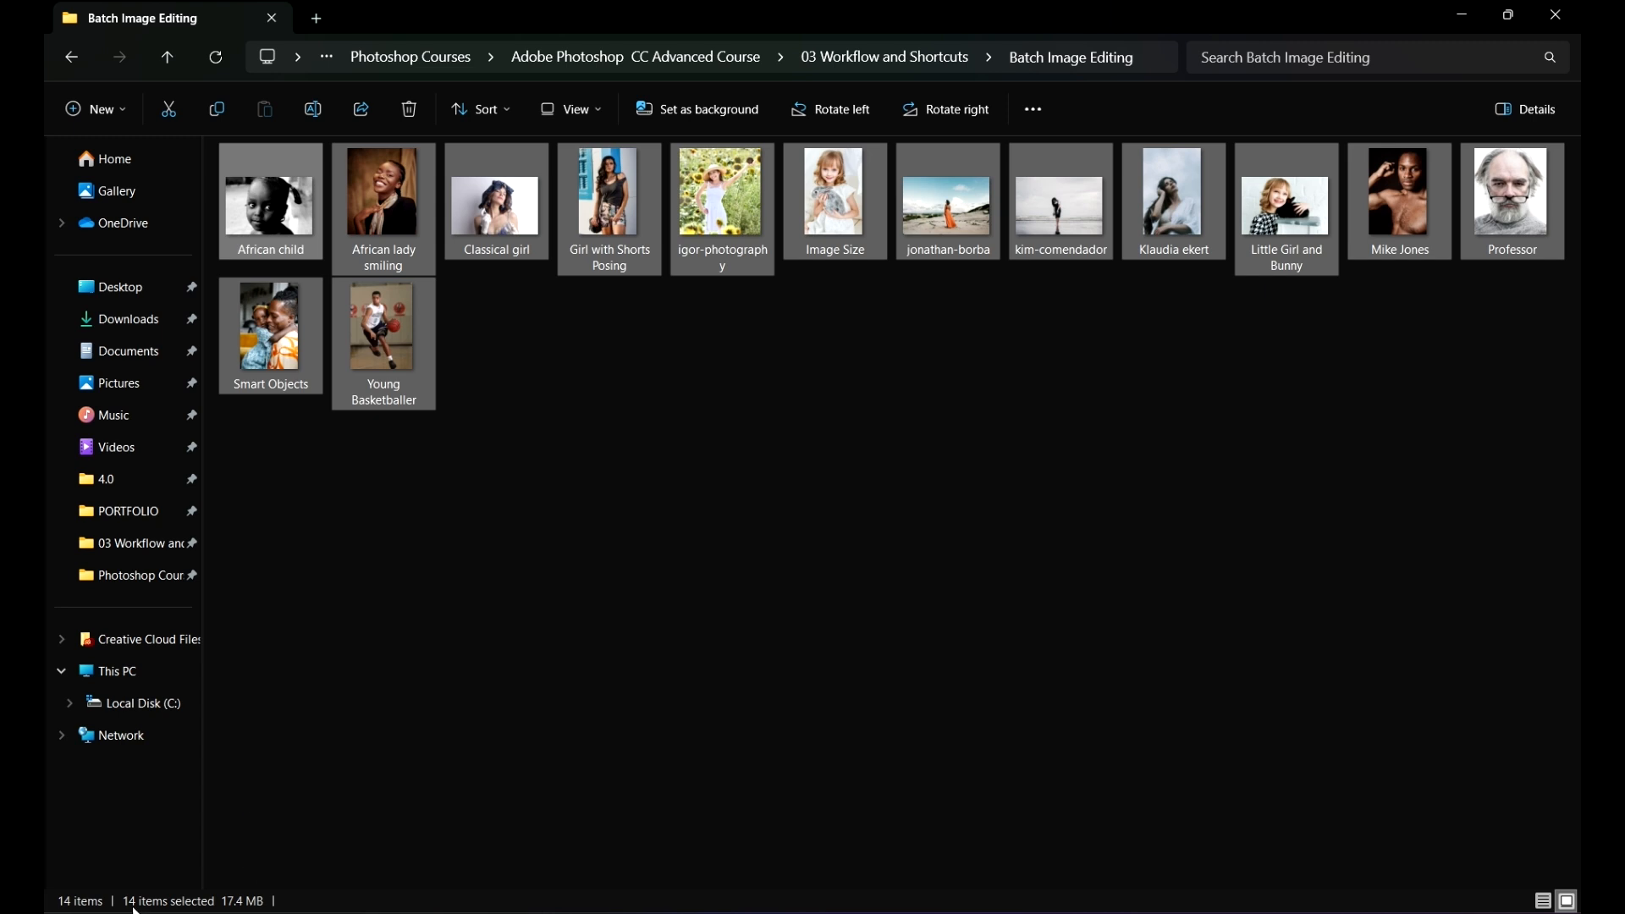
pyautogui.click(70, 66)
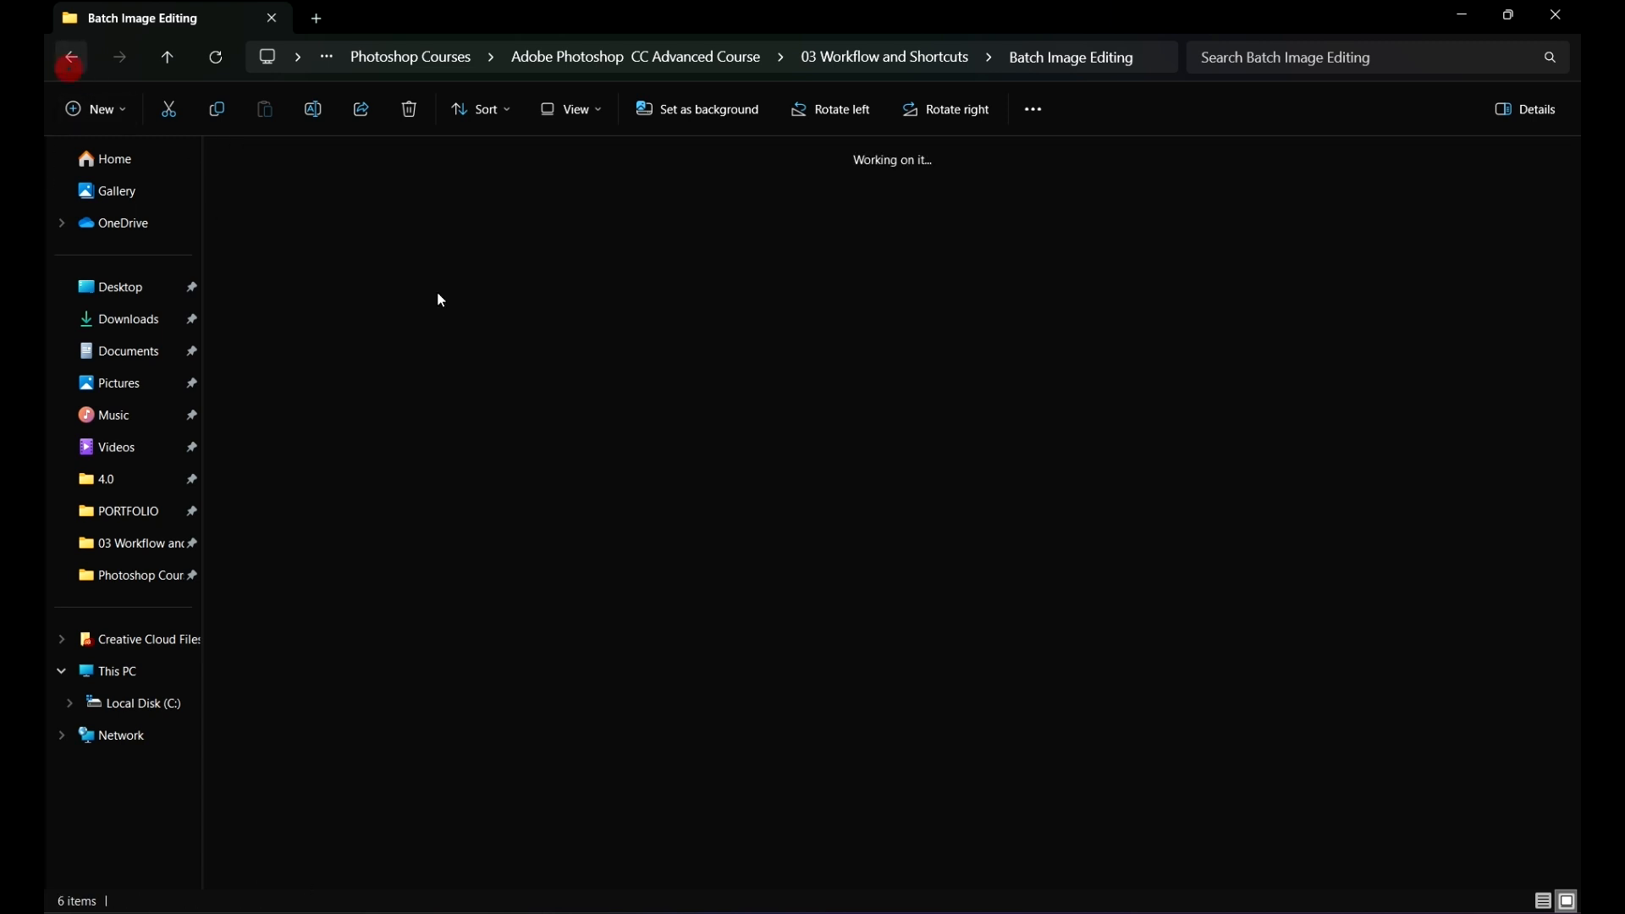
# Step: Create a new folder named Done in the 03 Workflow and Shortcuts folder
pyautogui.click(595, 474)
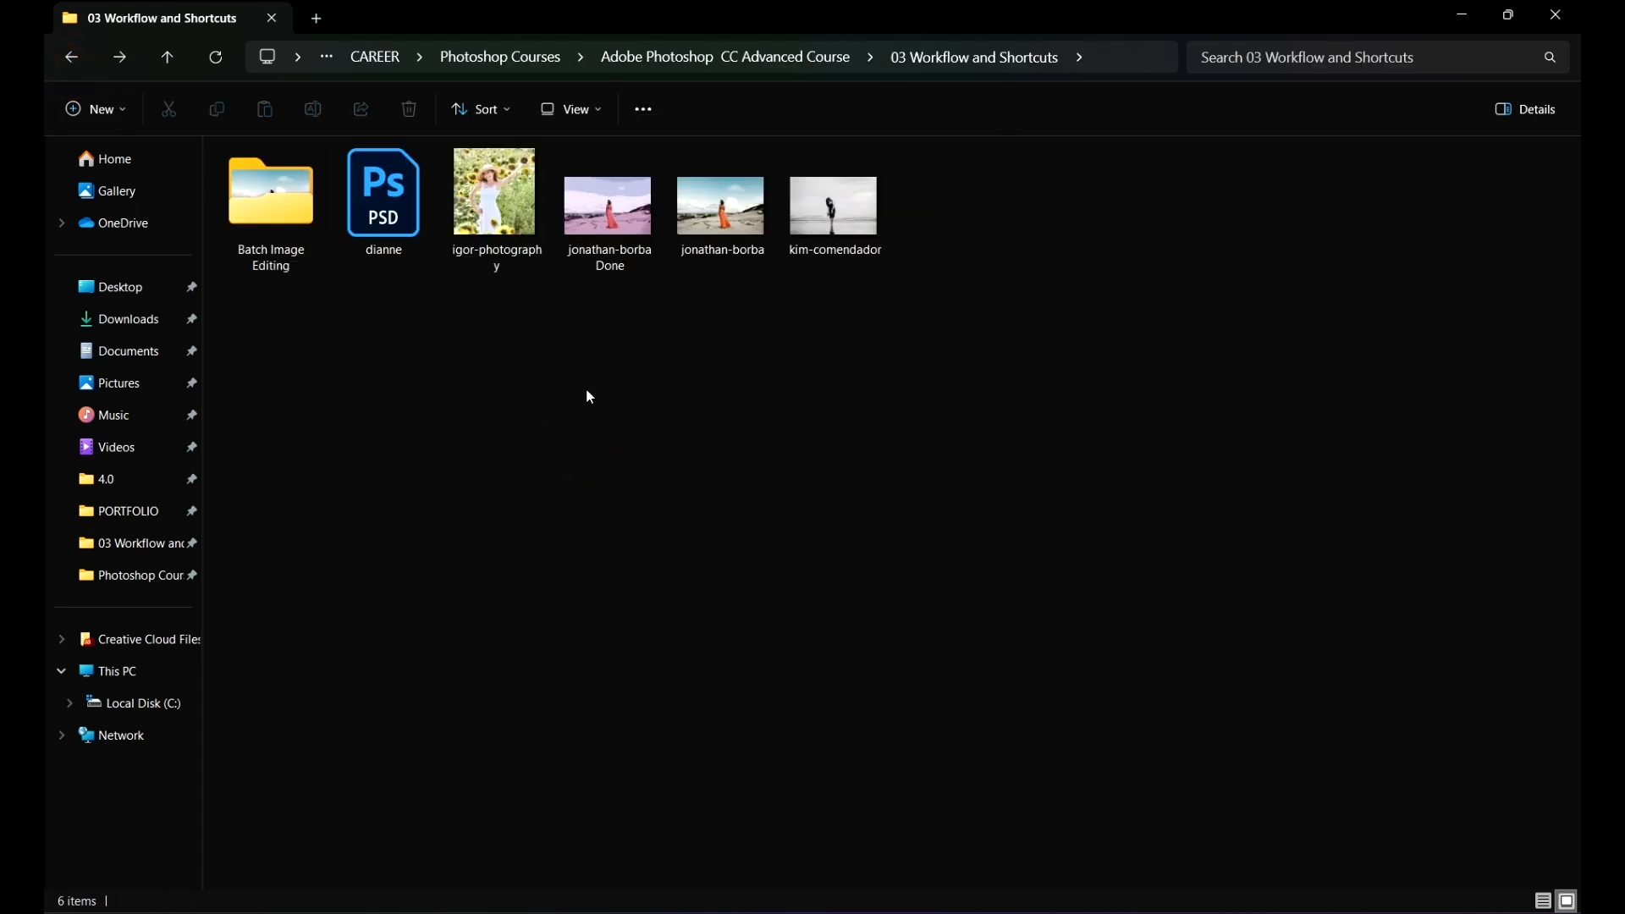
pyautogui.rightClick(426, 339)
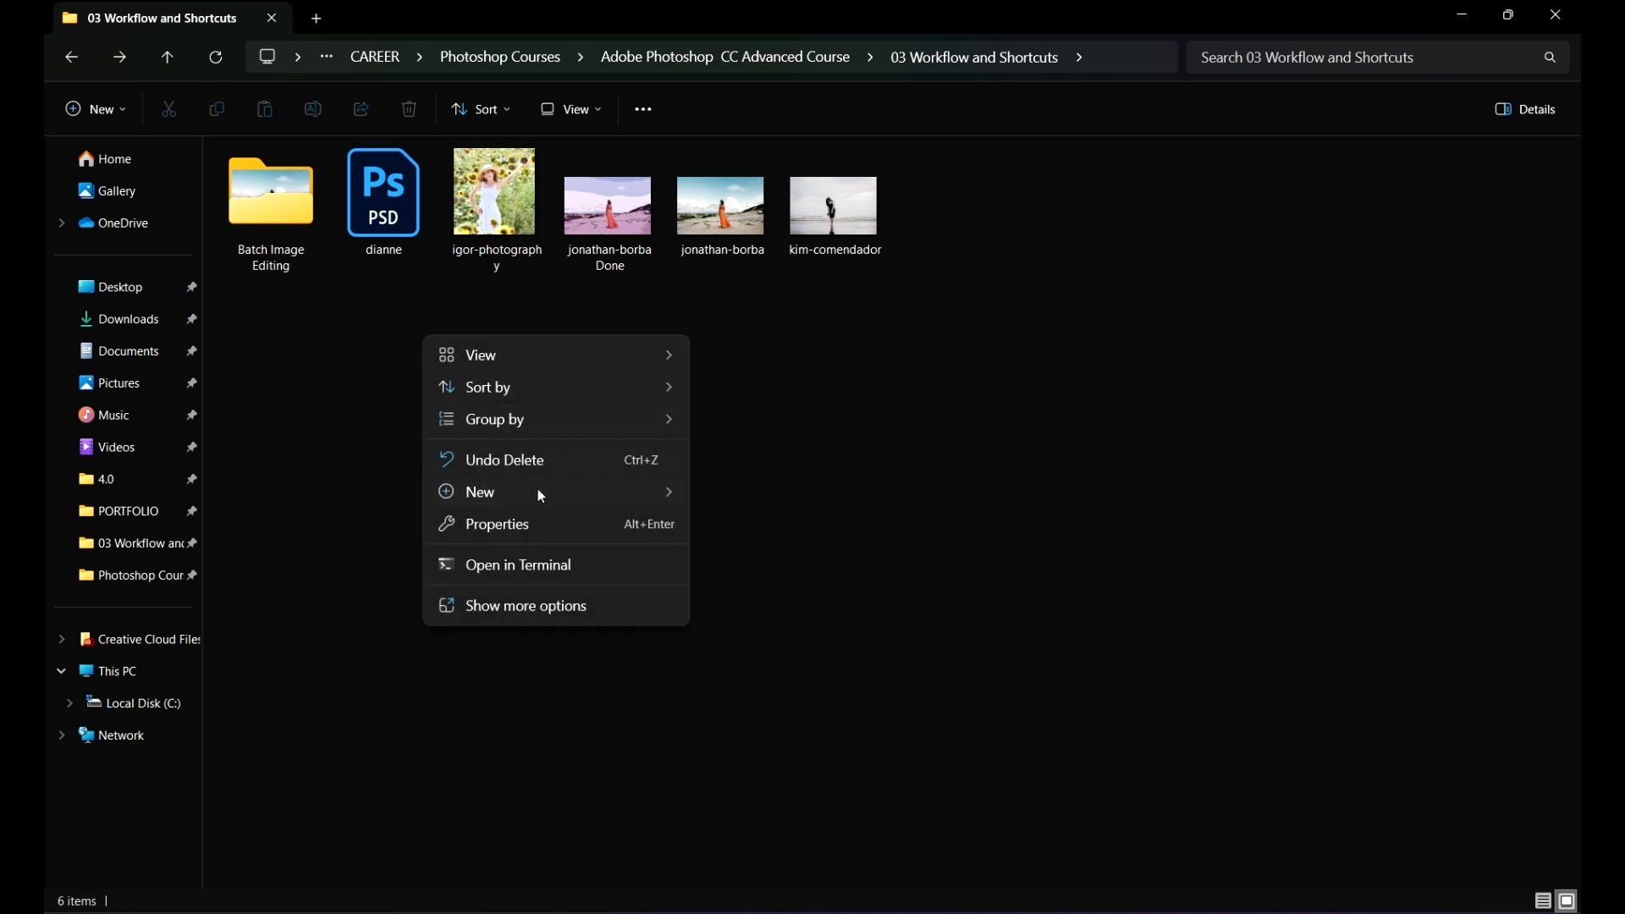
pyautogui.moveTo(530, 489)
pyautogui.click(804, 500)
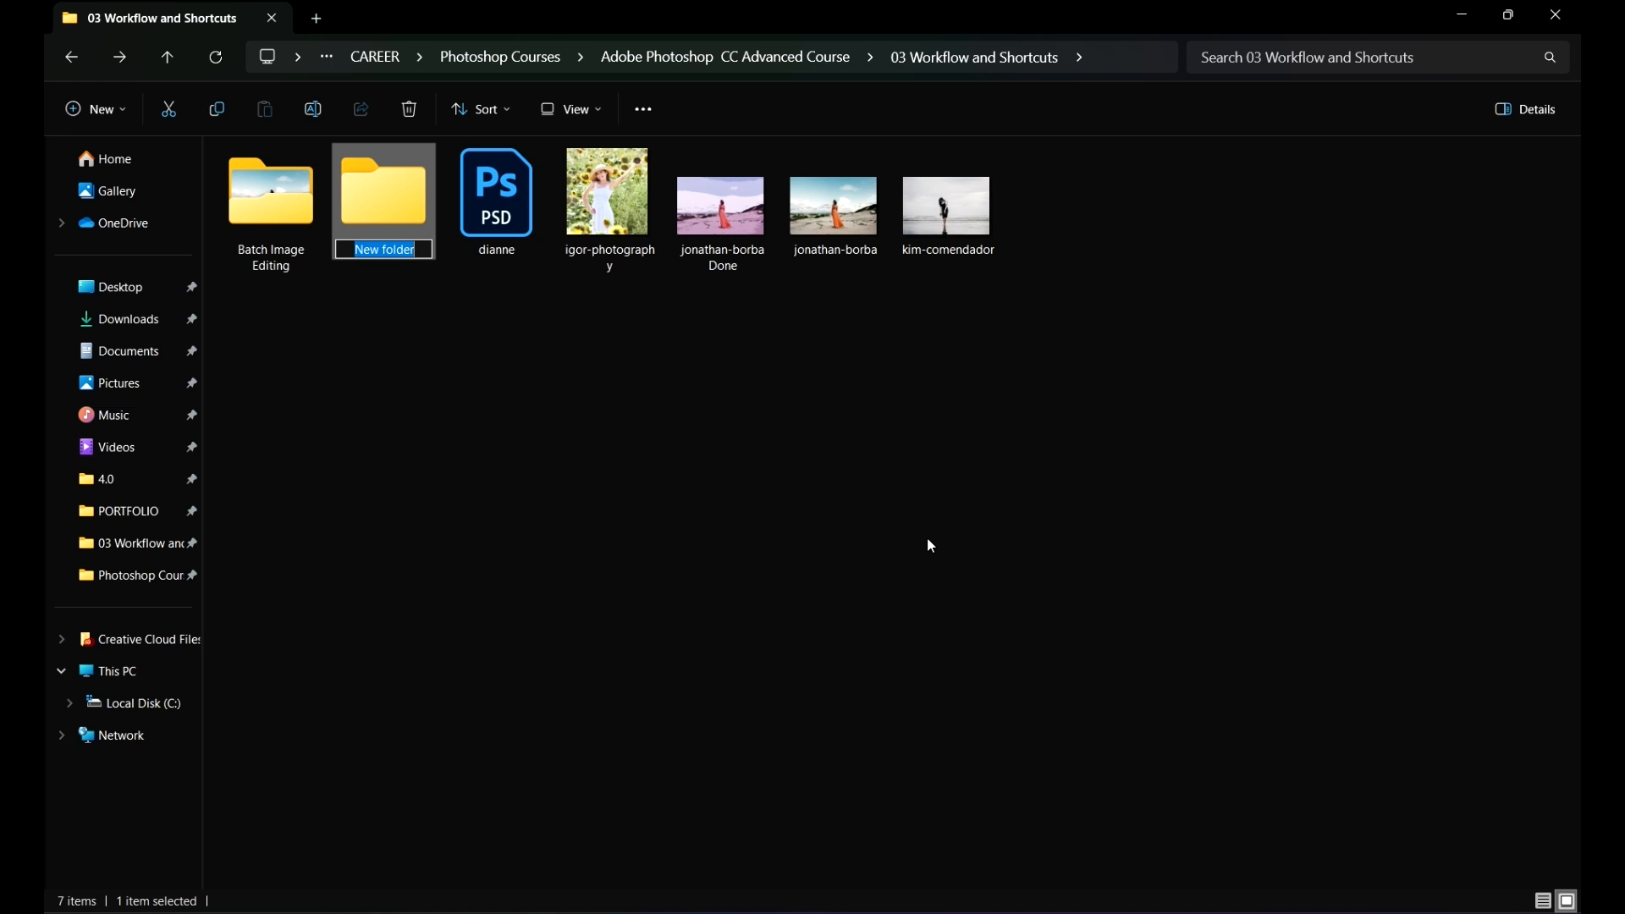
pyautogui.write('Done')
pyautogui.click(695, 500)
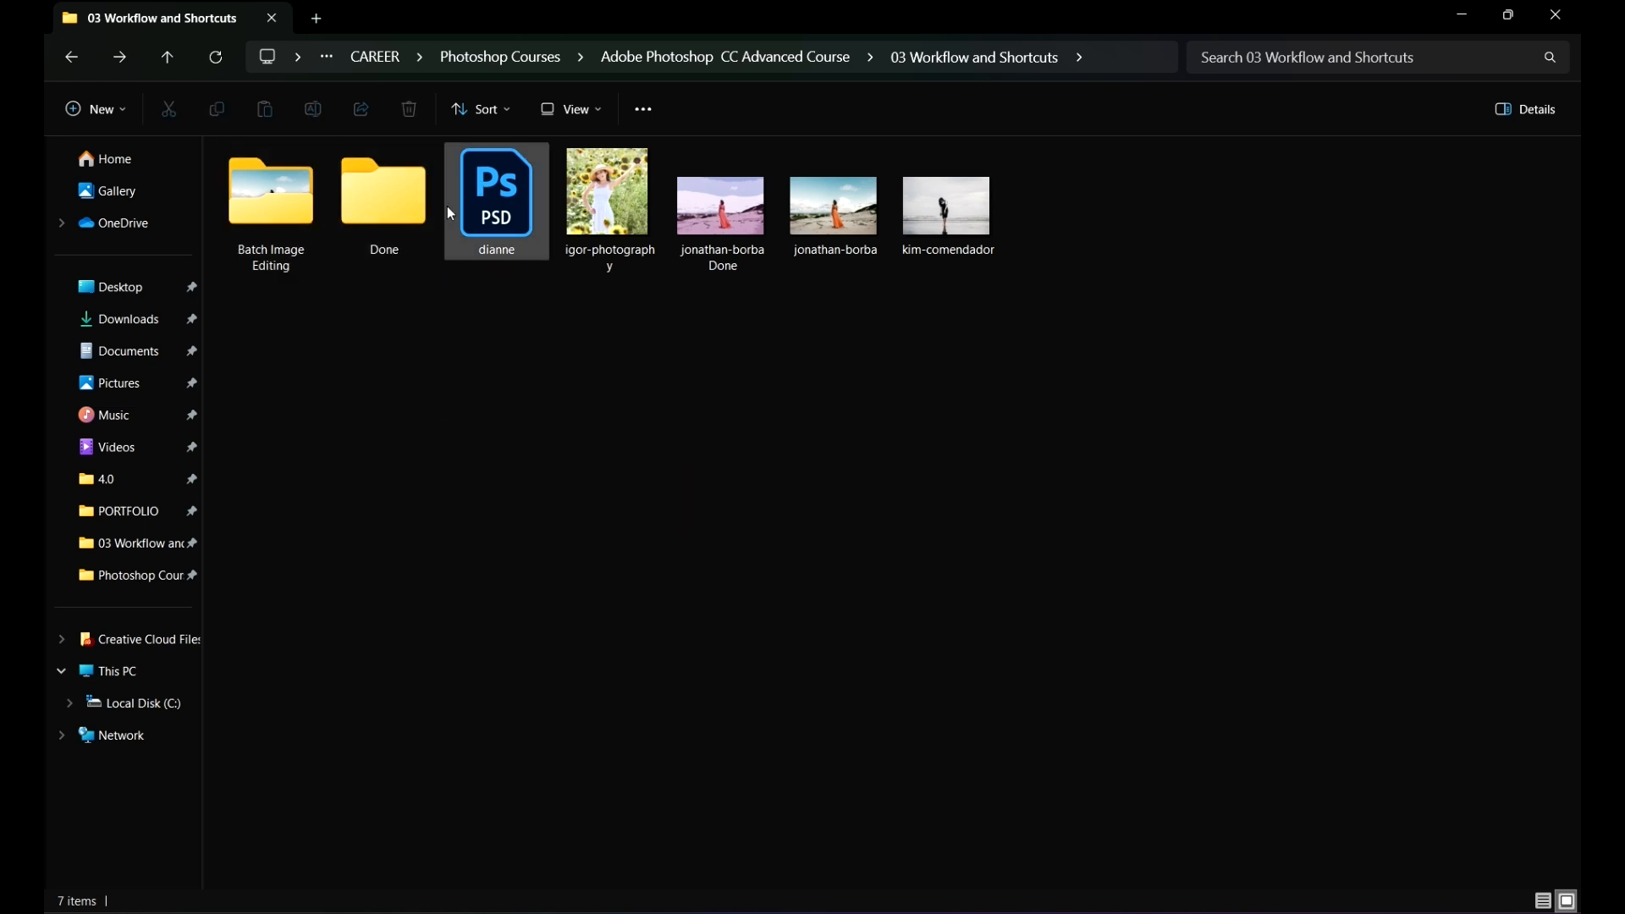
# Step: Check the contents of the Batch Image Editing and Done folders and return to 03 Workflow and Shortcuts
pyautogui.doubleClick(287, 215)
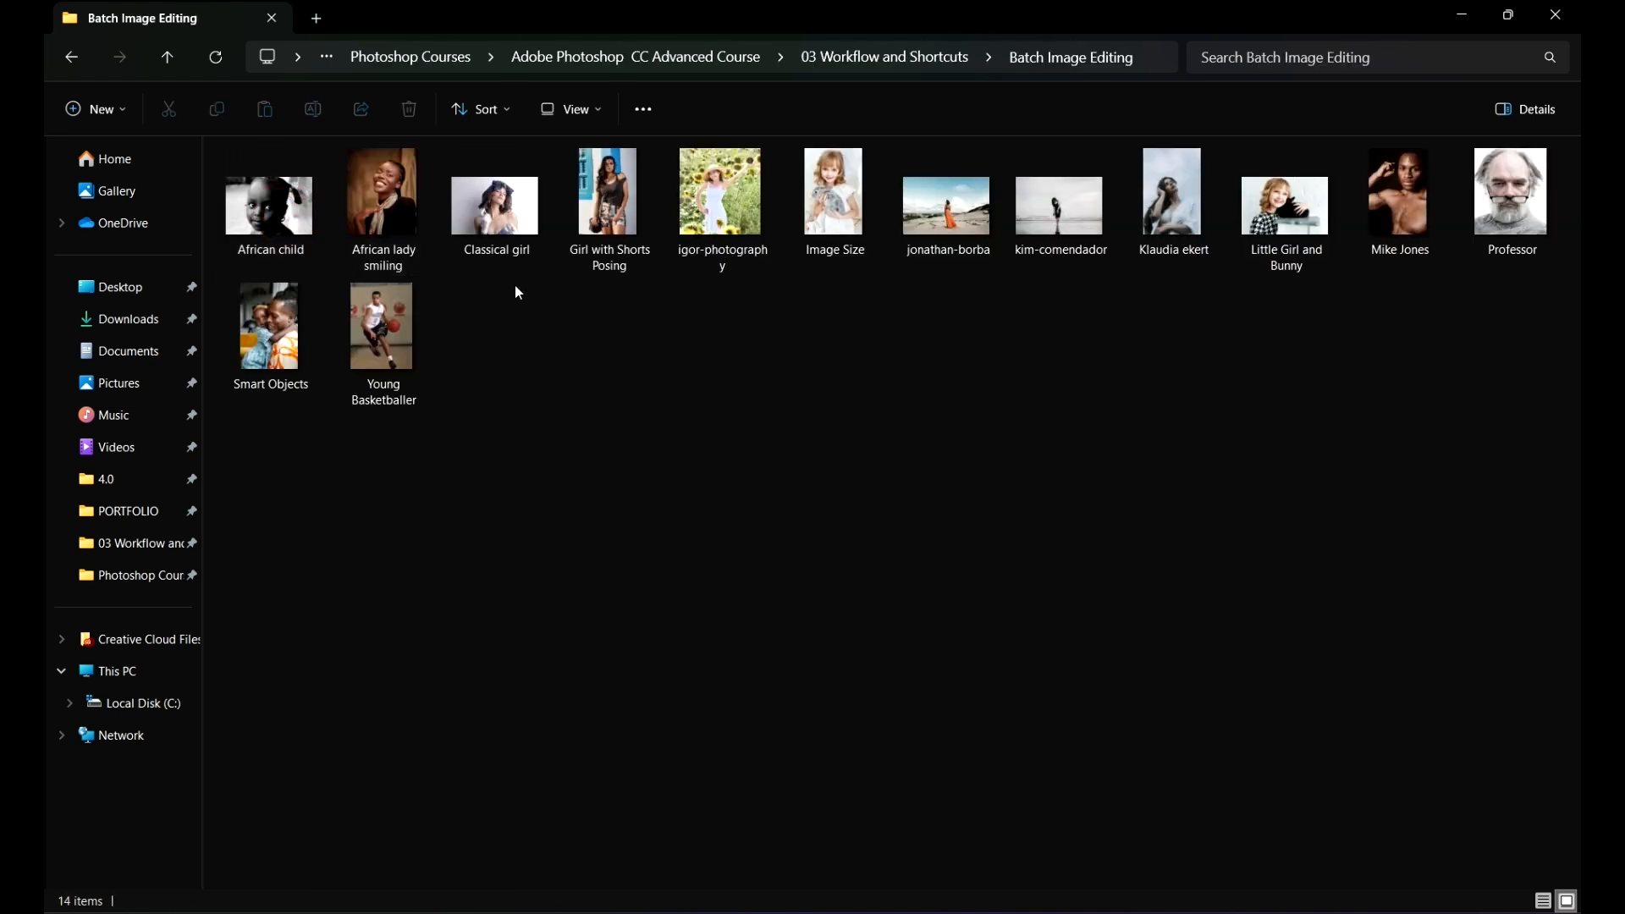
pyautogui.click(71, 57)
pyautogui.doubleClick(386, 201)
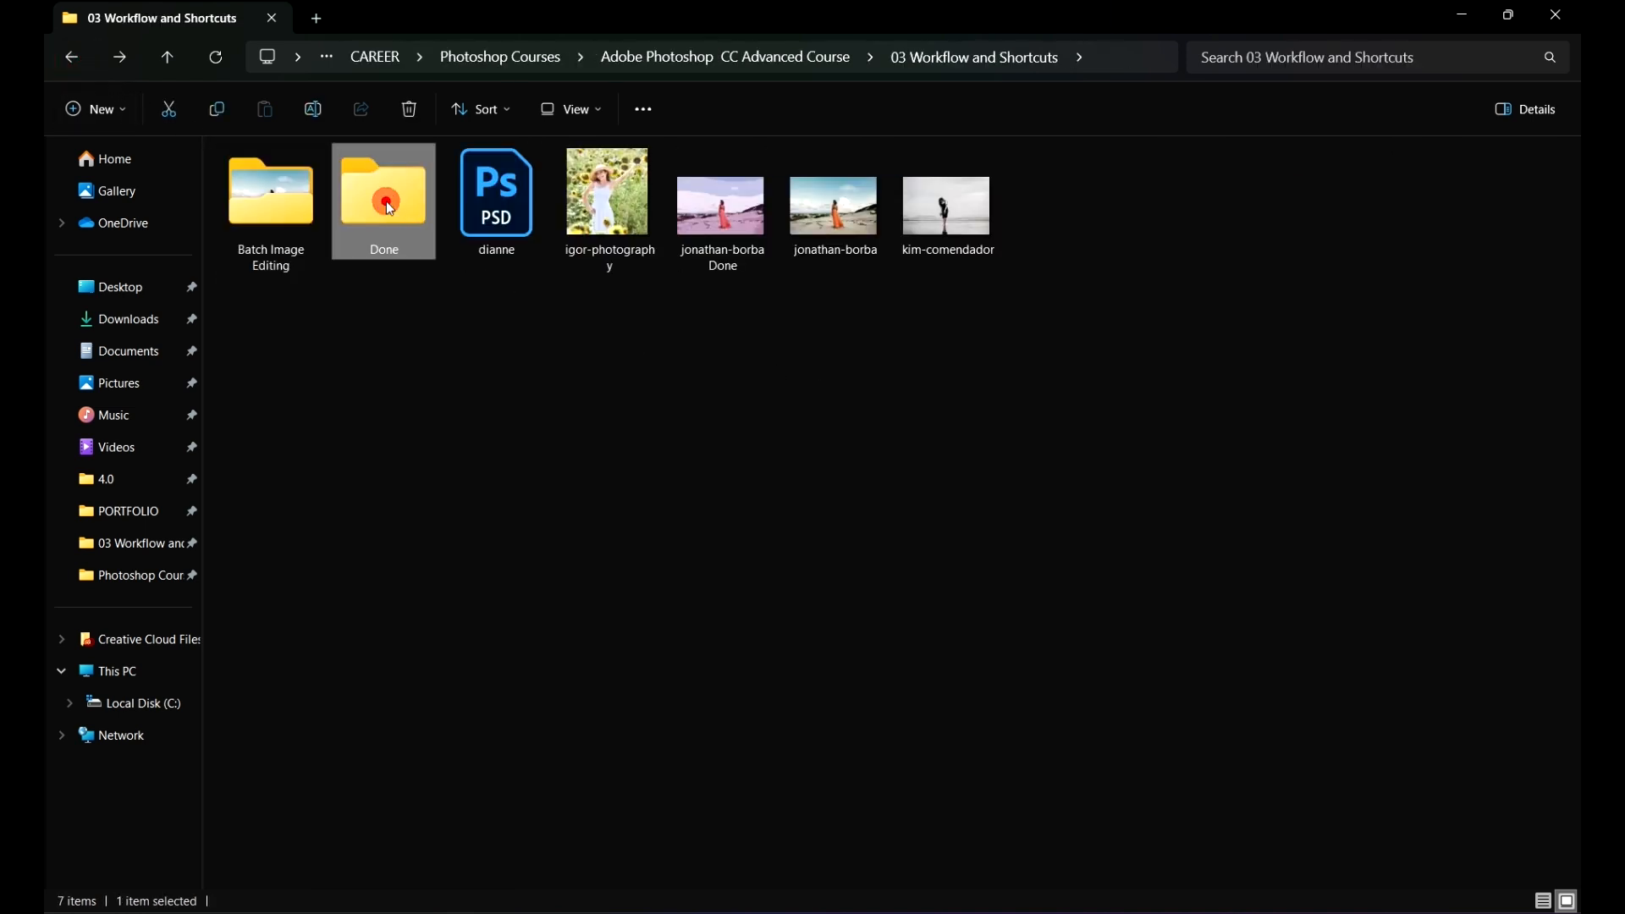
pyautogui.click(72, 56)
pyautogui.click(760, 450)
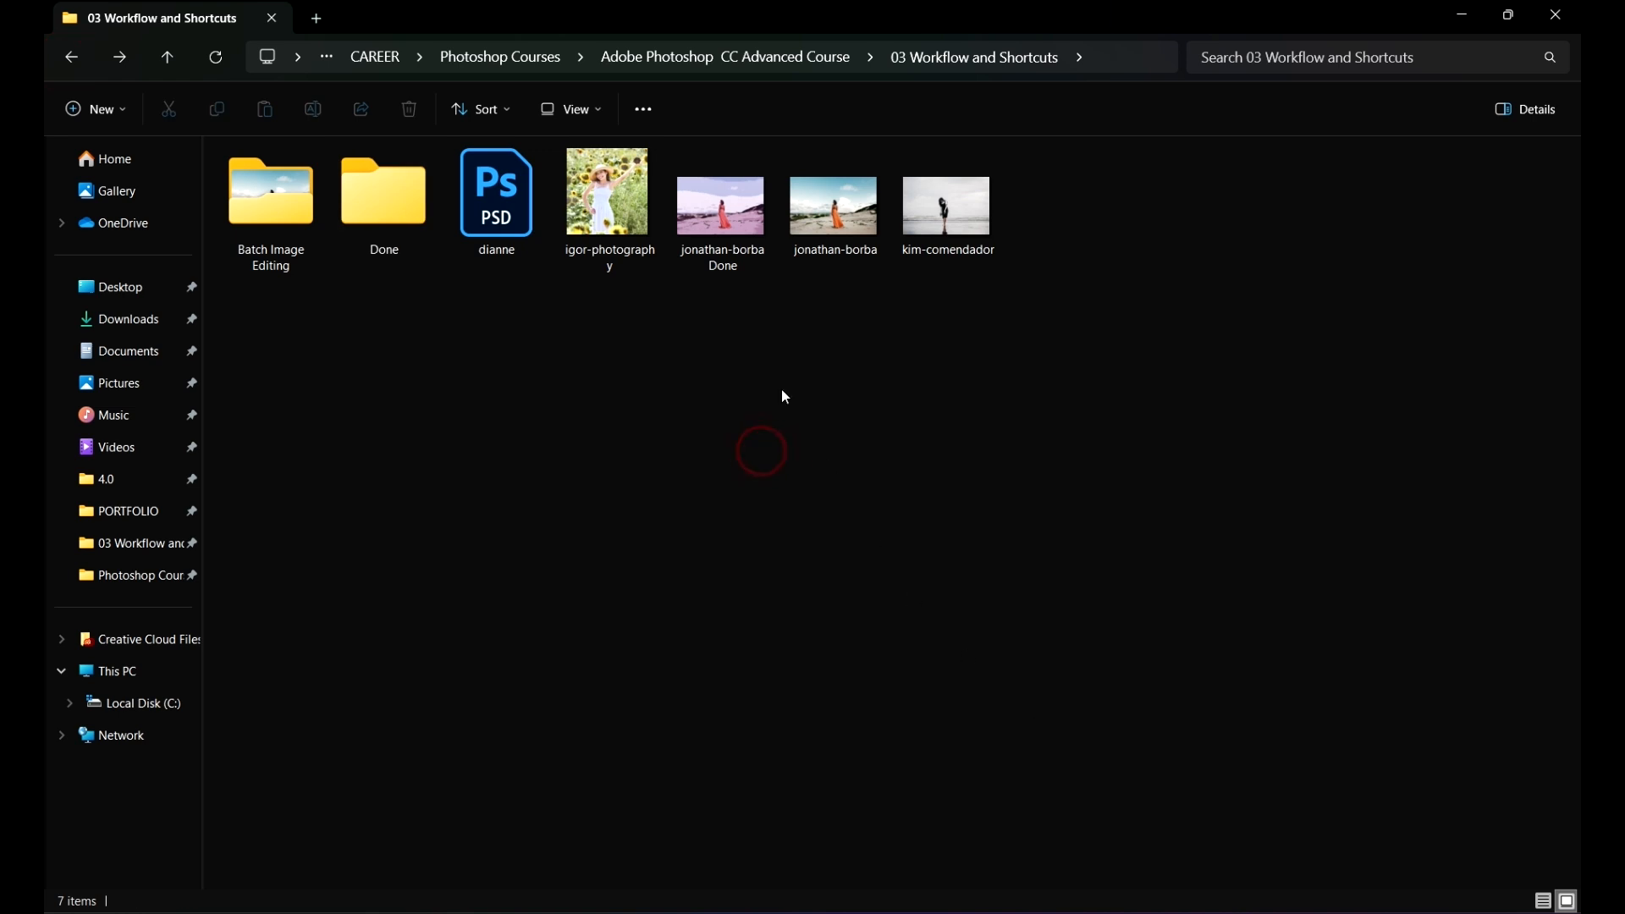
# Step: Switch to Photoshop and open the Batch automation settings
pyautogui.moveTo(1257, 913)
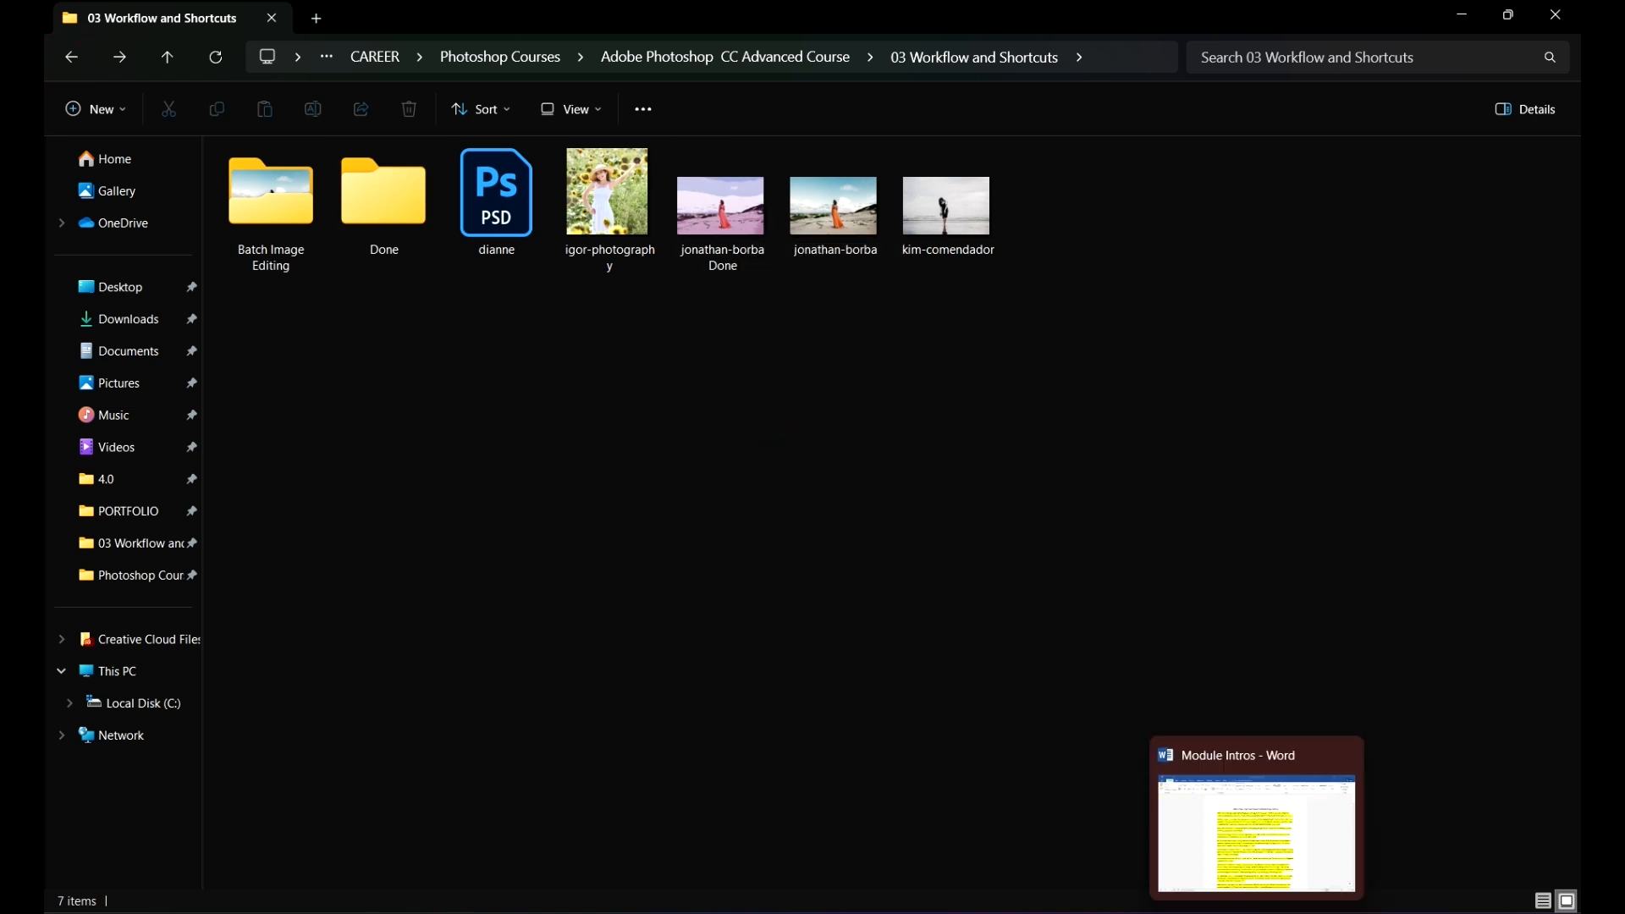
pyautogui.click(1307, 913)
pyautogui.scroll(-2, 697, 447)
pyautogui.scroll(1, 713, 474)
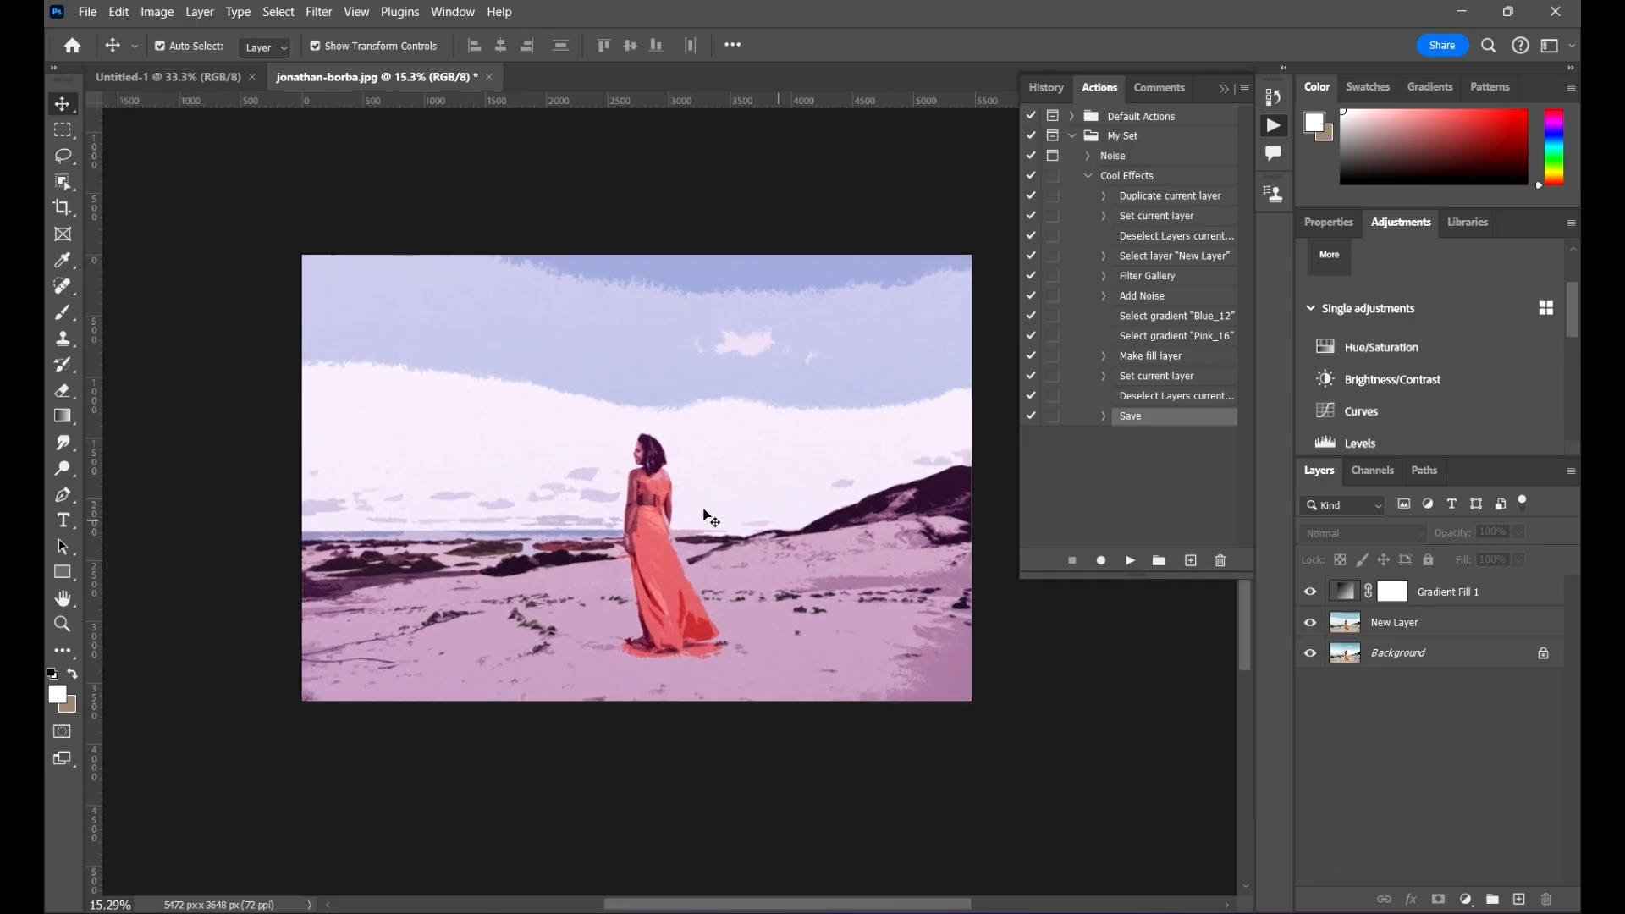
pyautogui.scroll(1, 711, 518)
pyautogui.scroll(1, 834, 345)
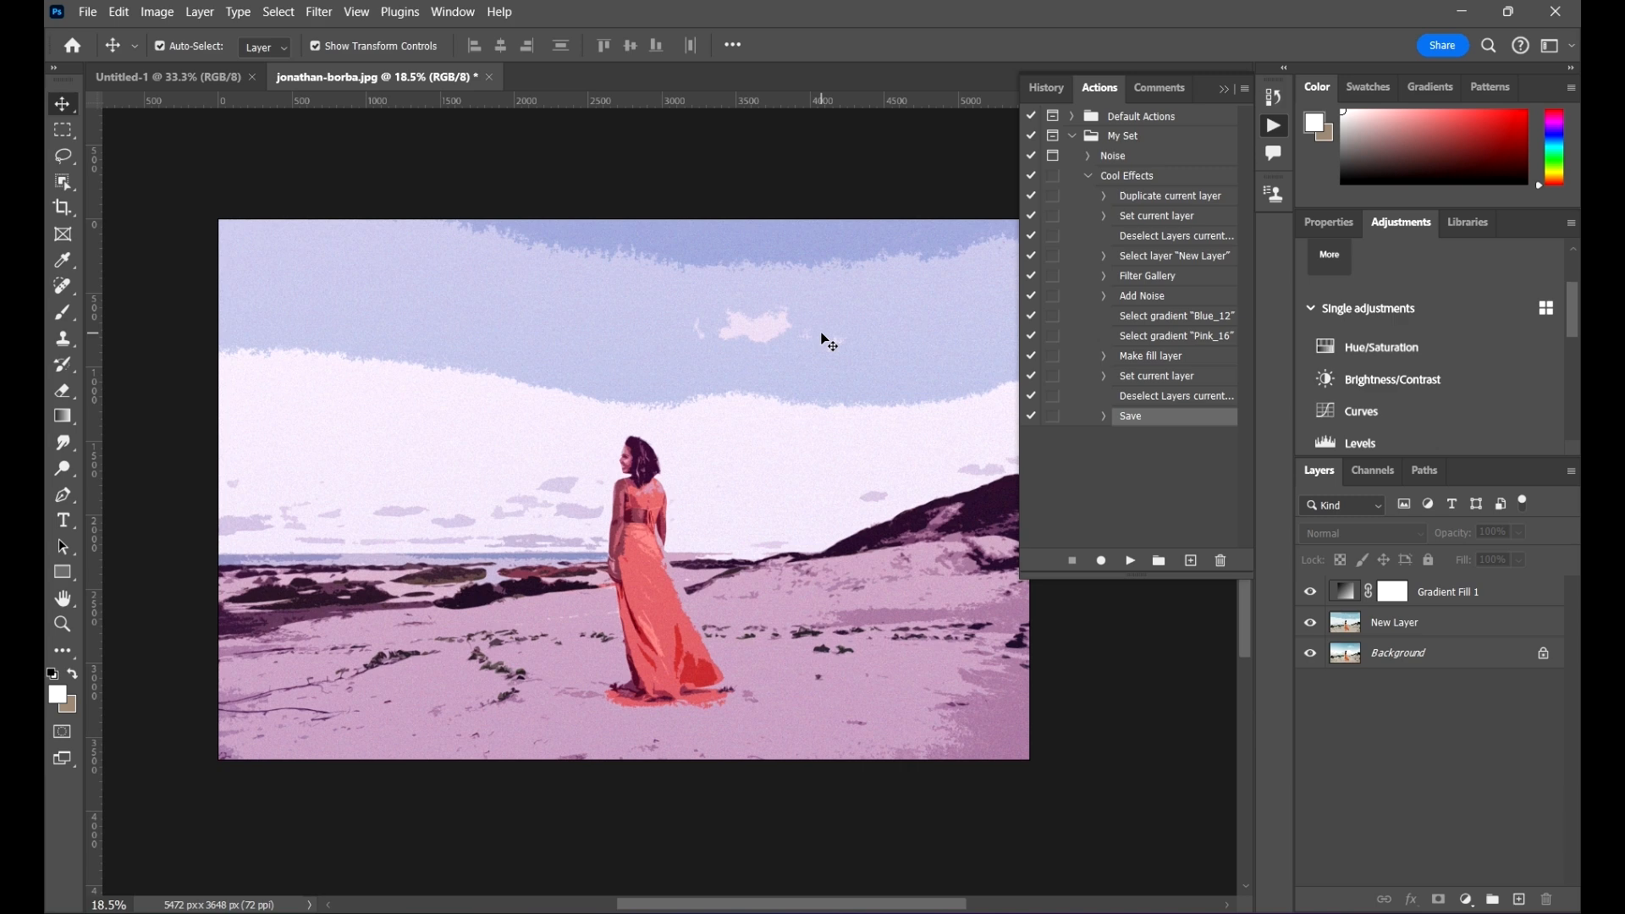
pyautogui.click(86, 11)
pyautogui.moveTo(131, 496)
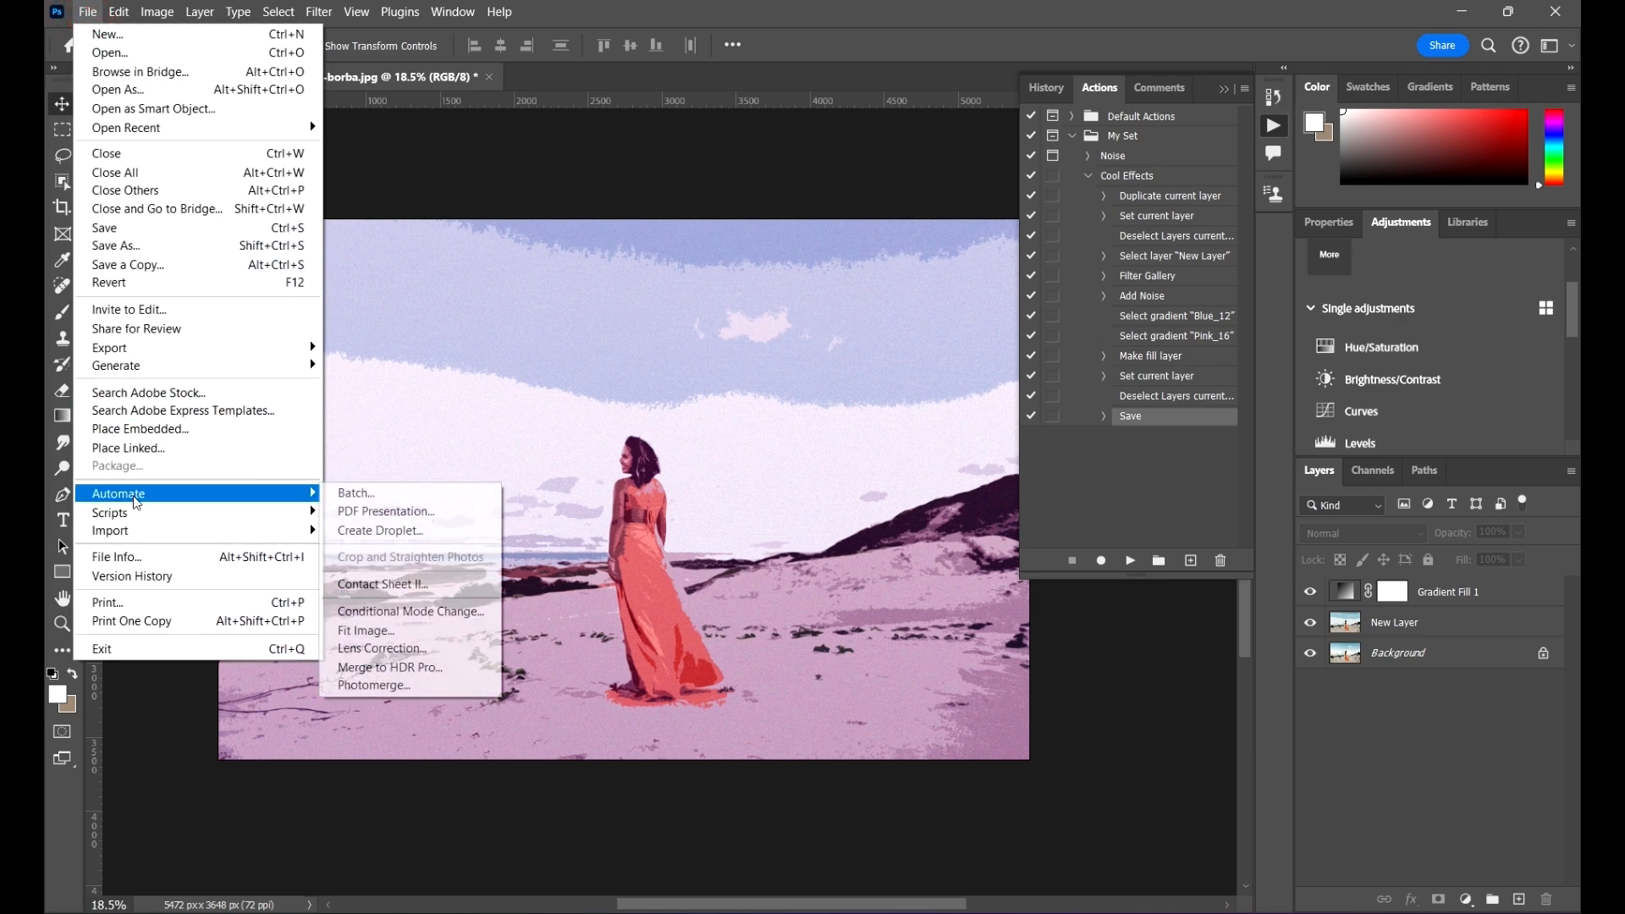
pyautogui.click(356, 495)
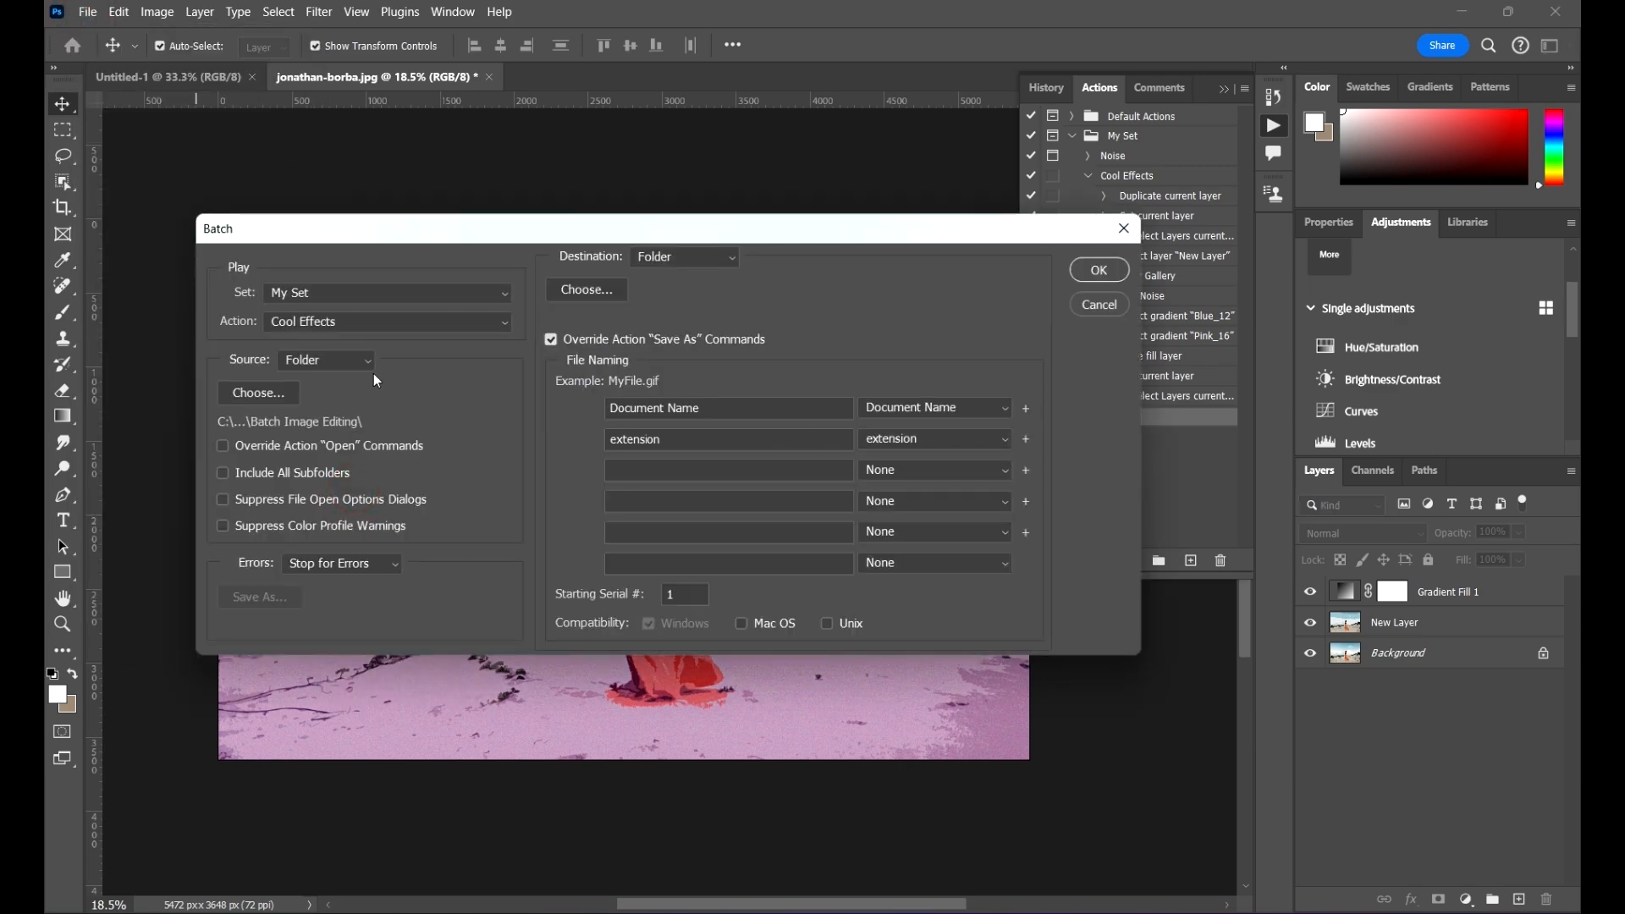
pyautogui.moveTo(497, 230); pyautogui.dragTo(599, 235)
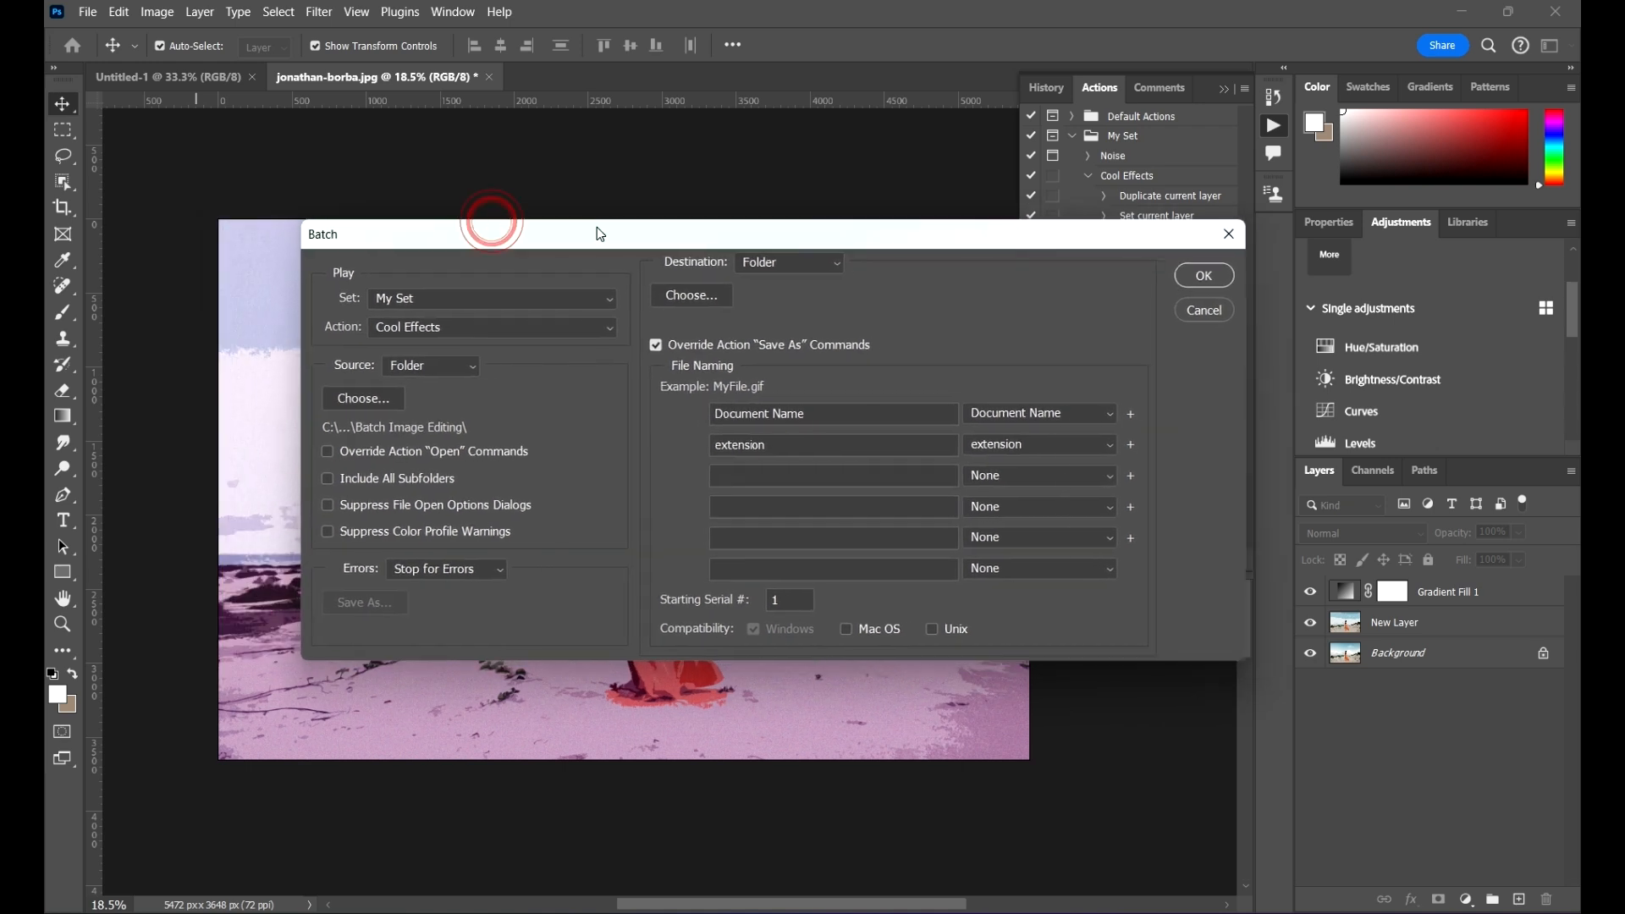
pyautogui.moveTo(471, 236); pyautogui.dragTo(441, 200)
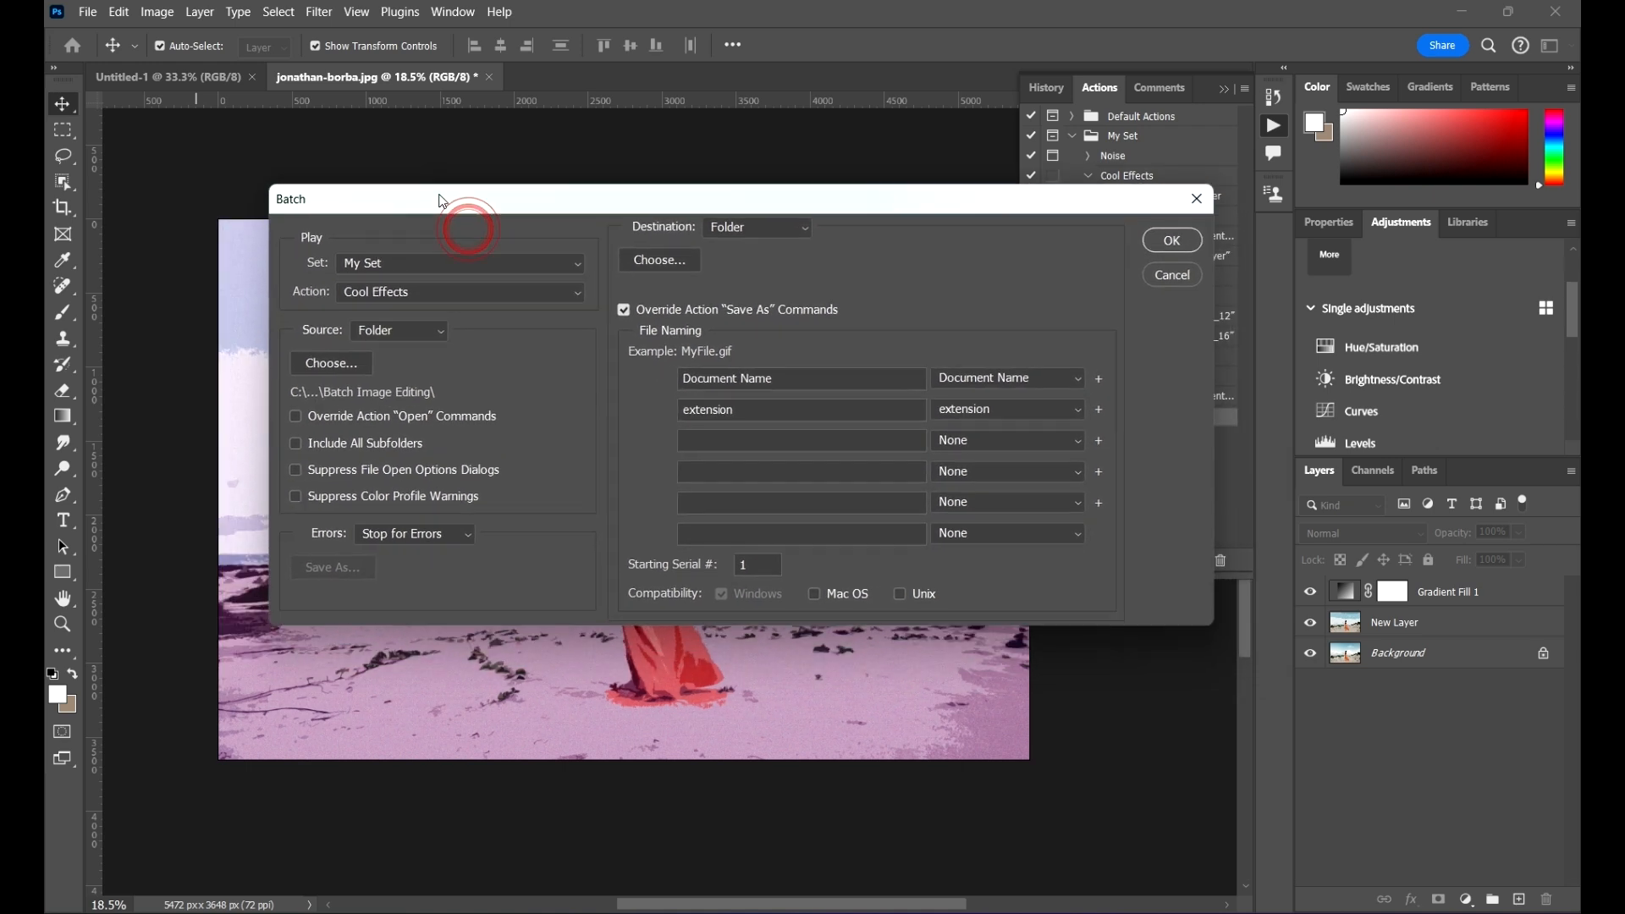
# Step: Choose the My Set action set and its Cool Effects action for the batch
pyautogui.click(365, 263)
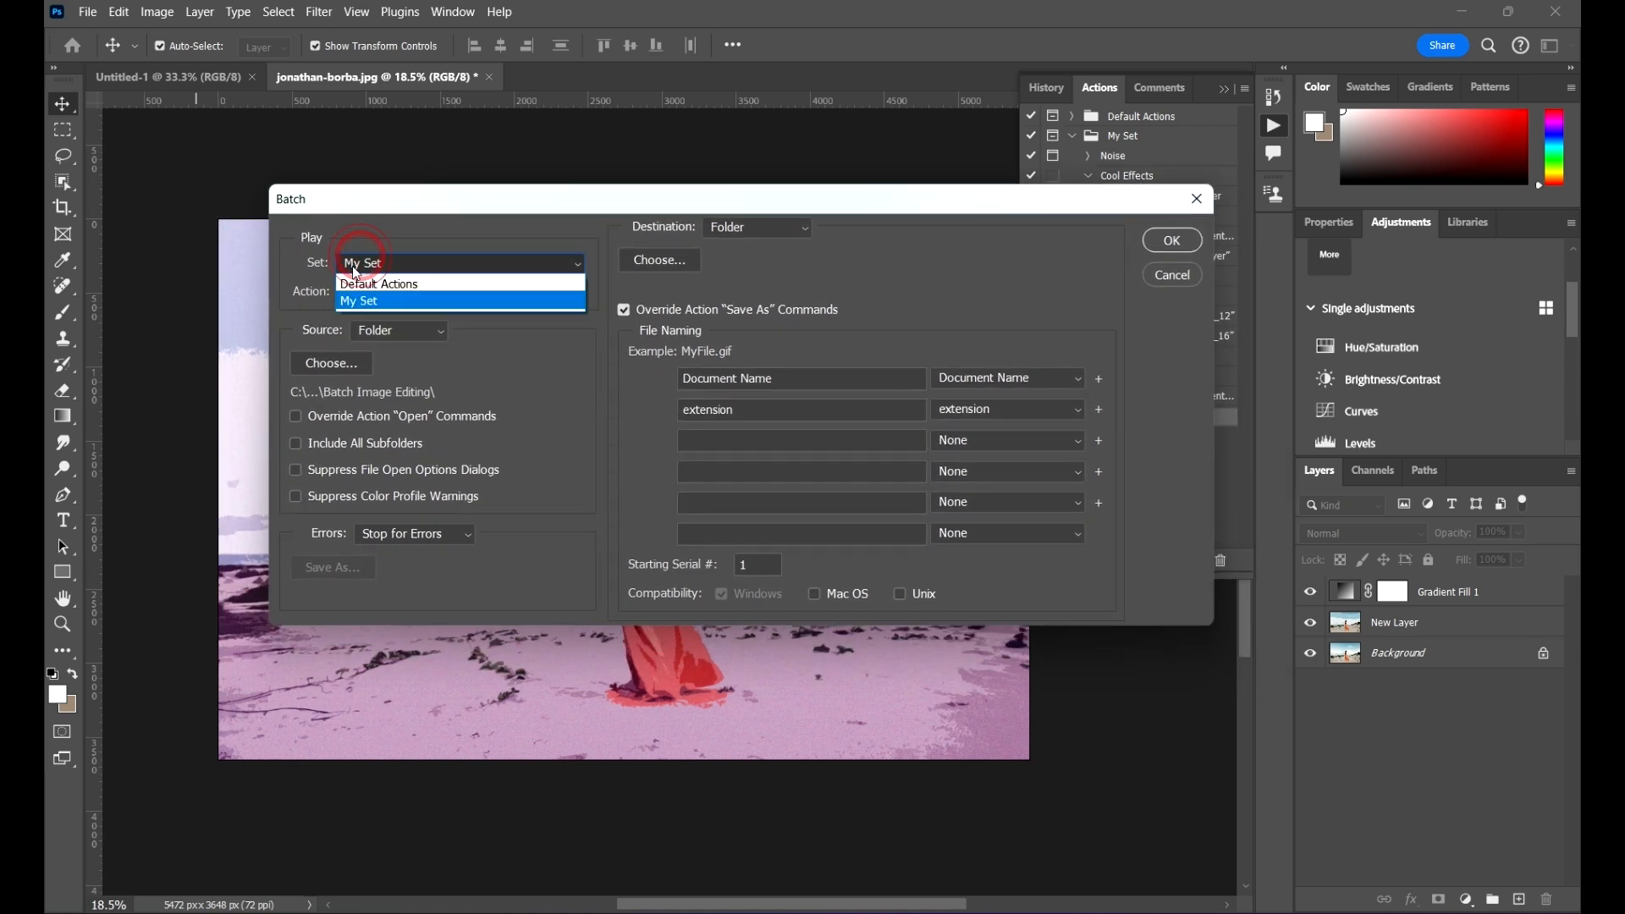
pyautogui.click(378, 304)
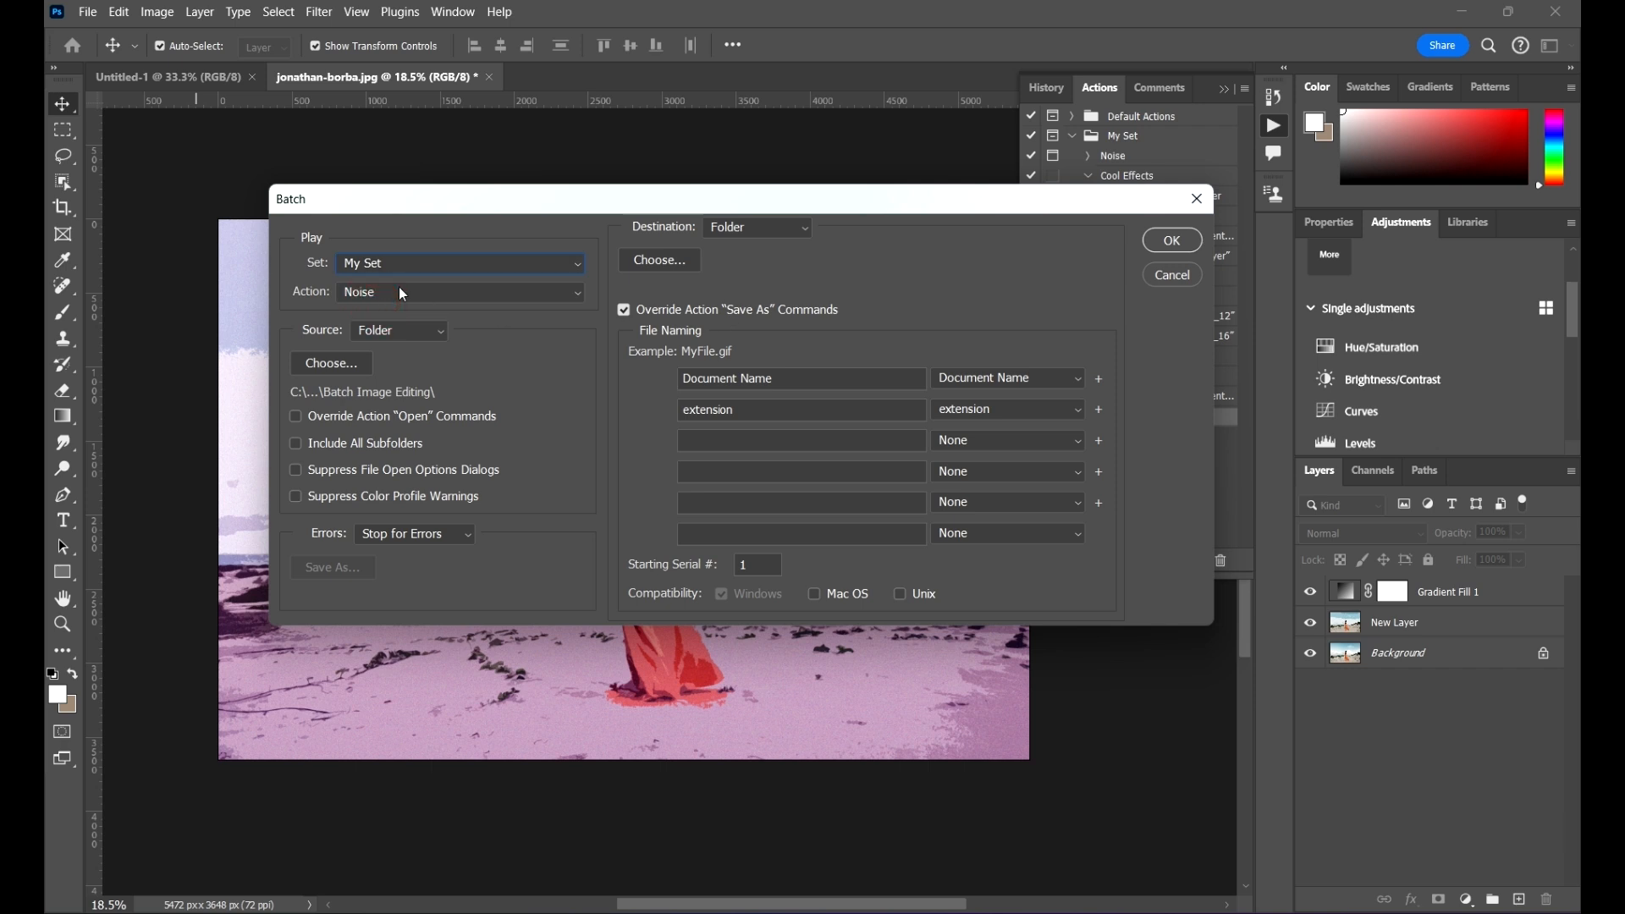
pyautogui.click(387, 292)
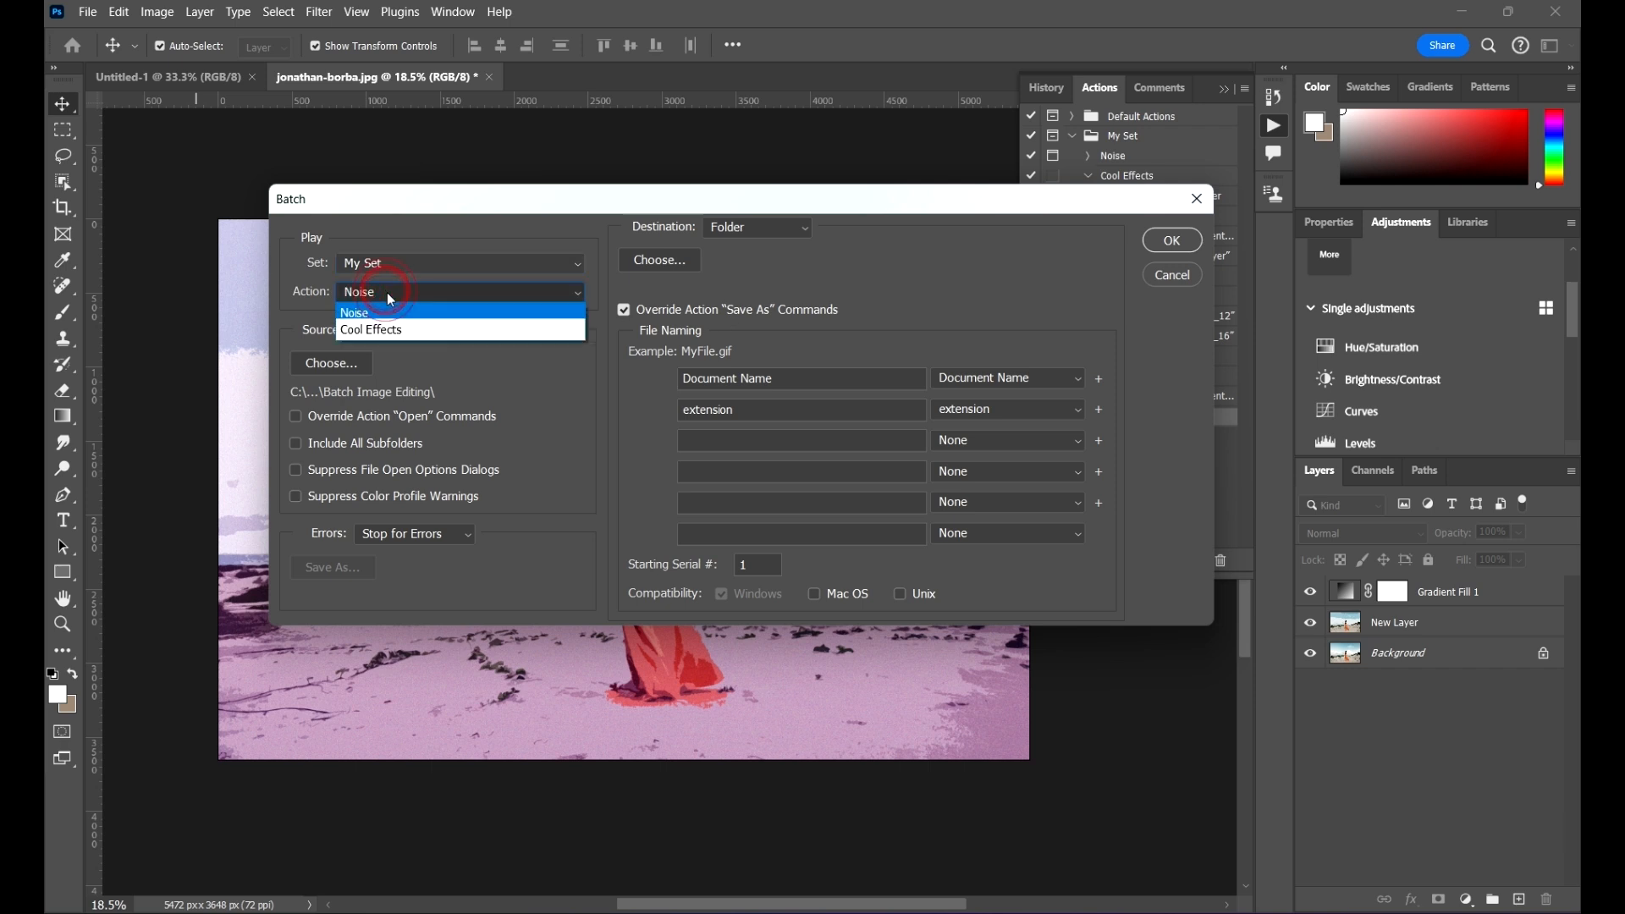
pyautogui.click(370, 334)
# Step: Keep Folder as the batch source and select the Batch Image Editing folder in 03 Workflow and Shortcuts
pyautogui.click(407, 335)
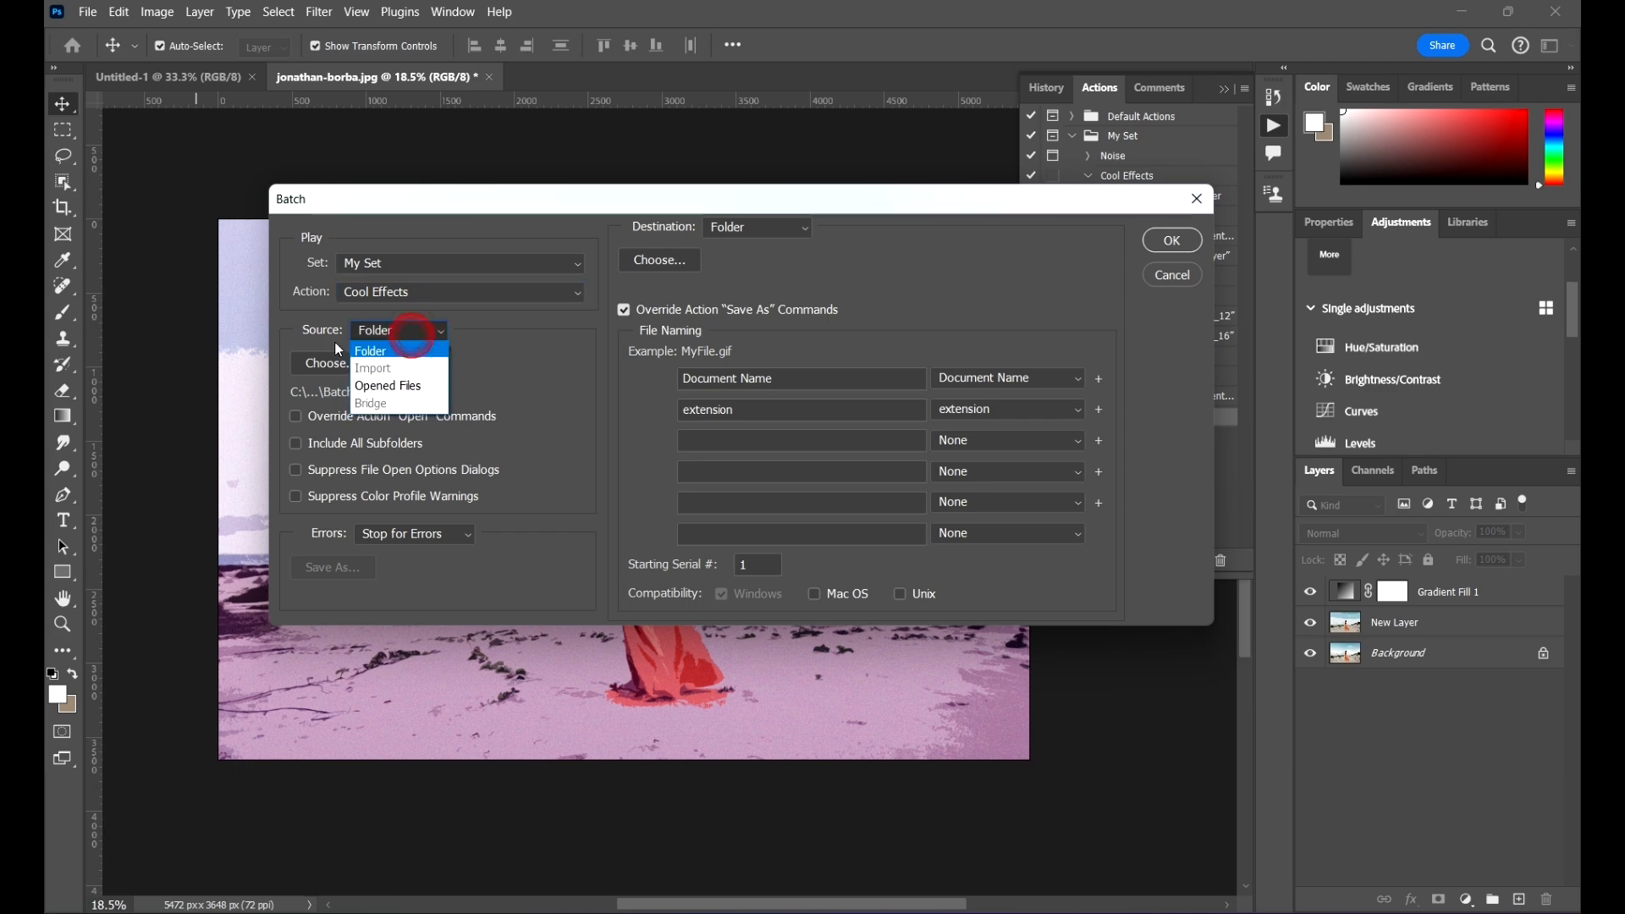
pyautogui.click(402, 336)
pyautogui.click(332, 362)
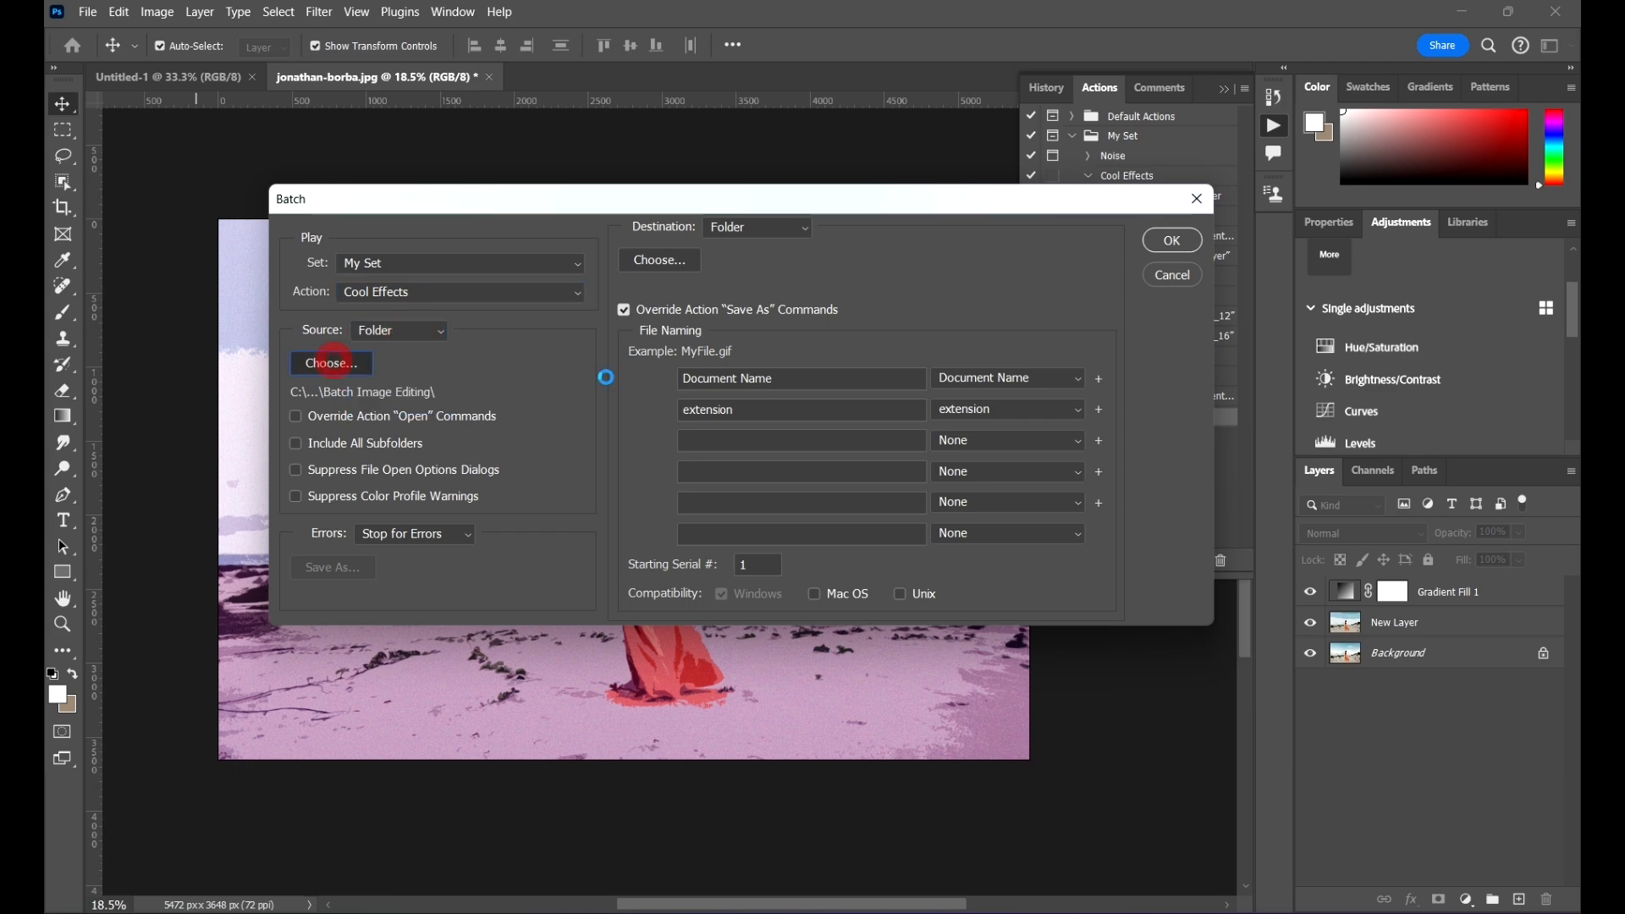
pyautogui.click(816, 68)
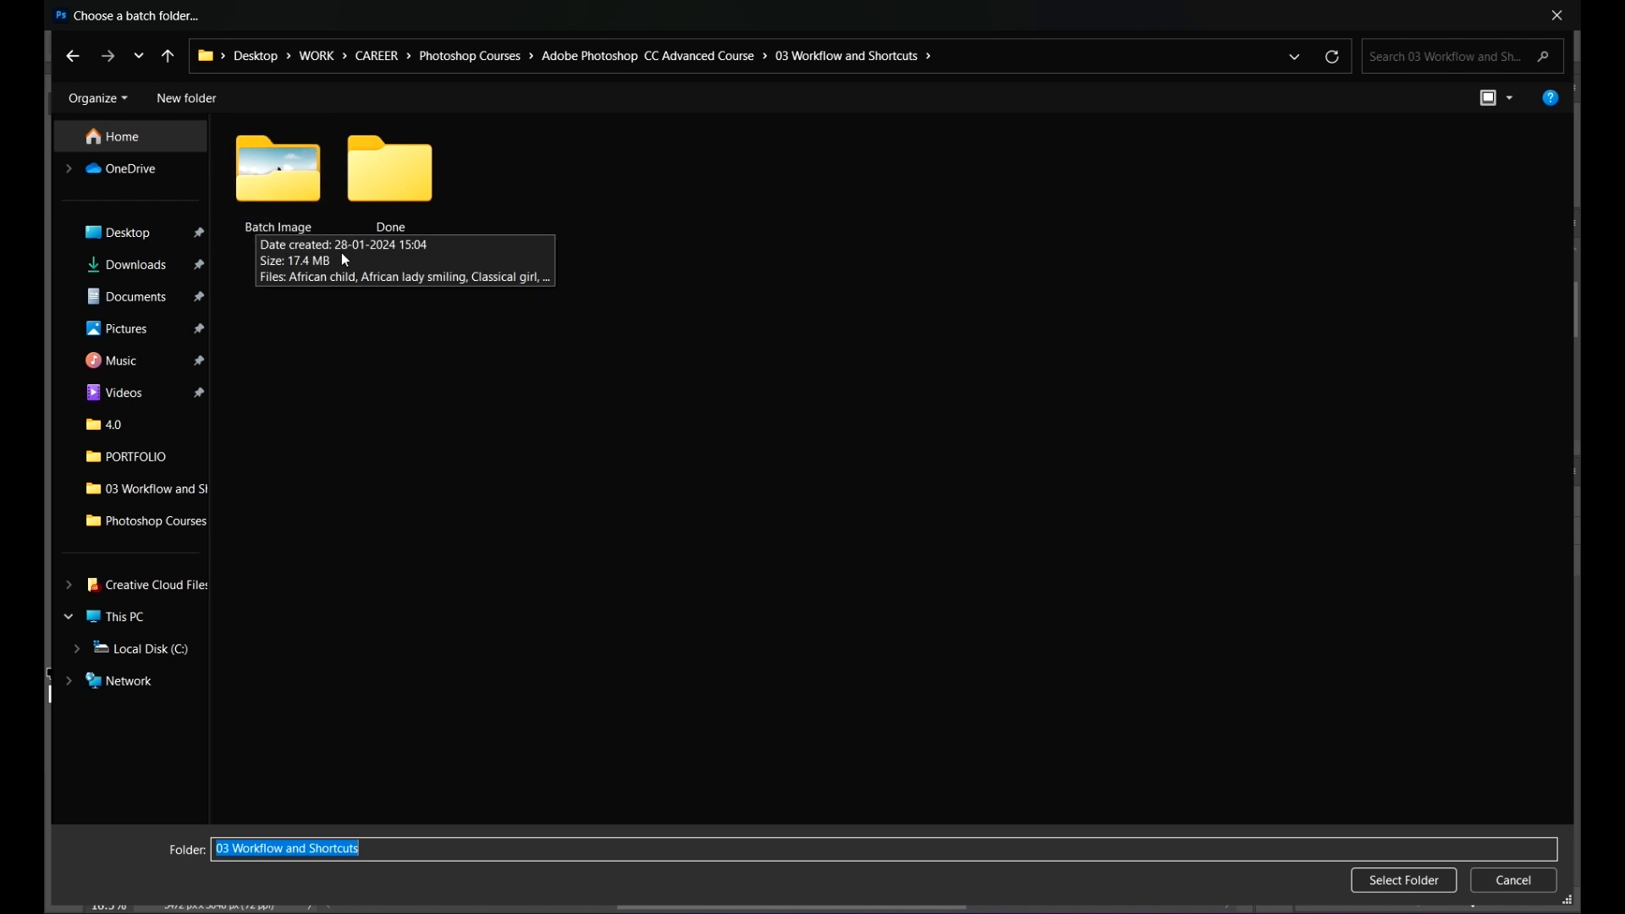
pyautogui.doubleClick(286, 190)
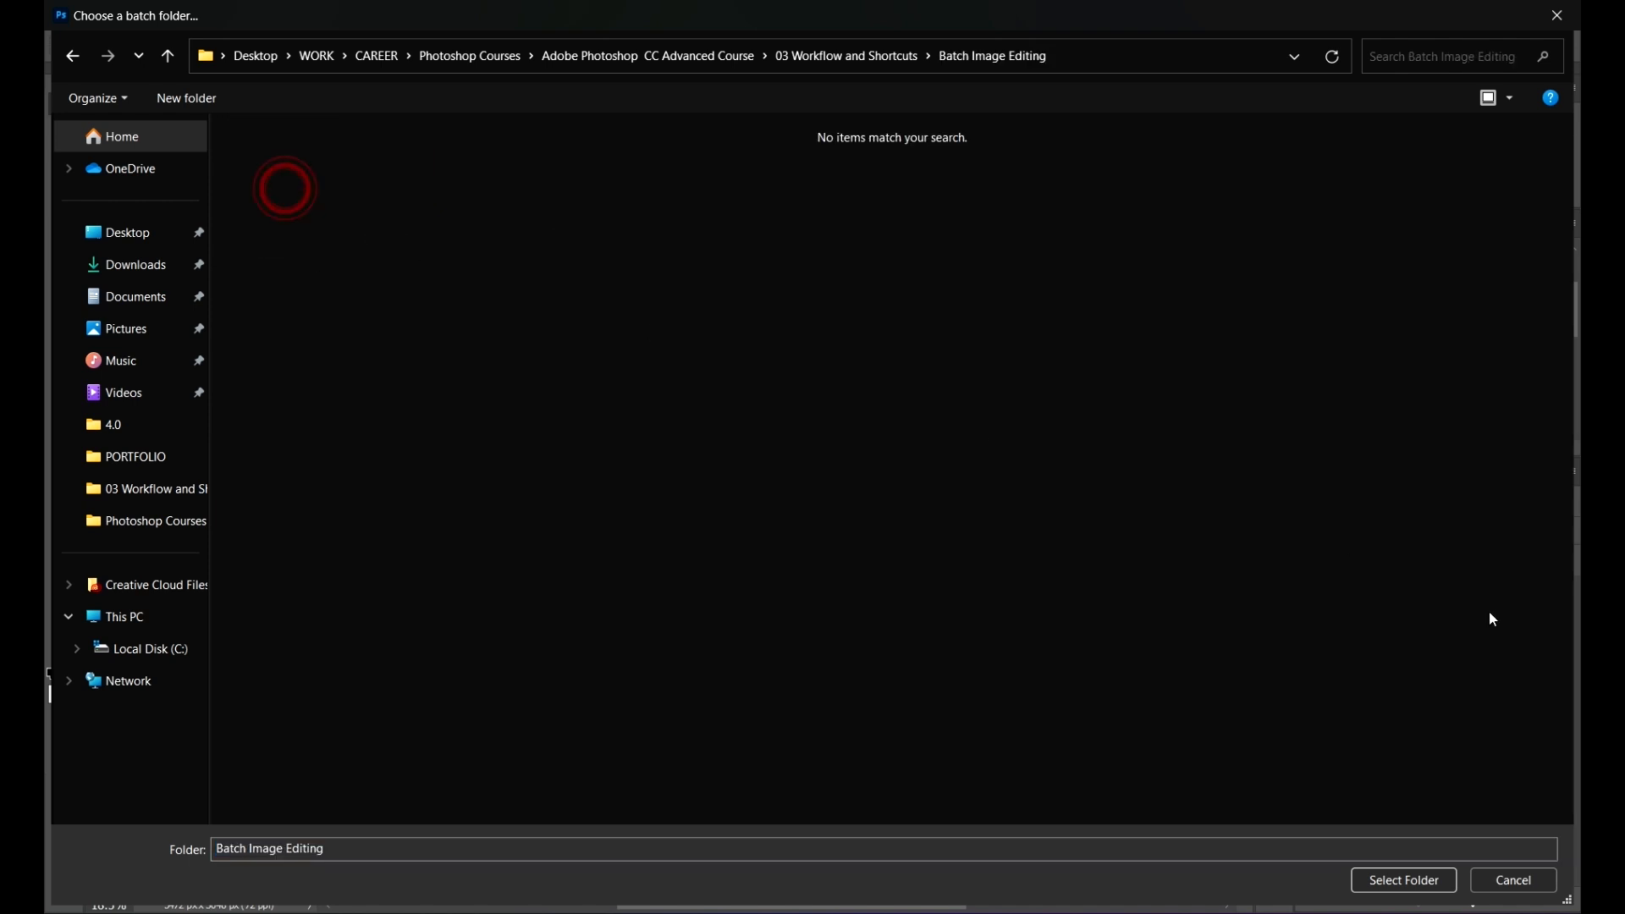
pyautogui.click(1389, 881)
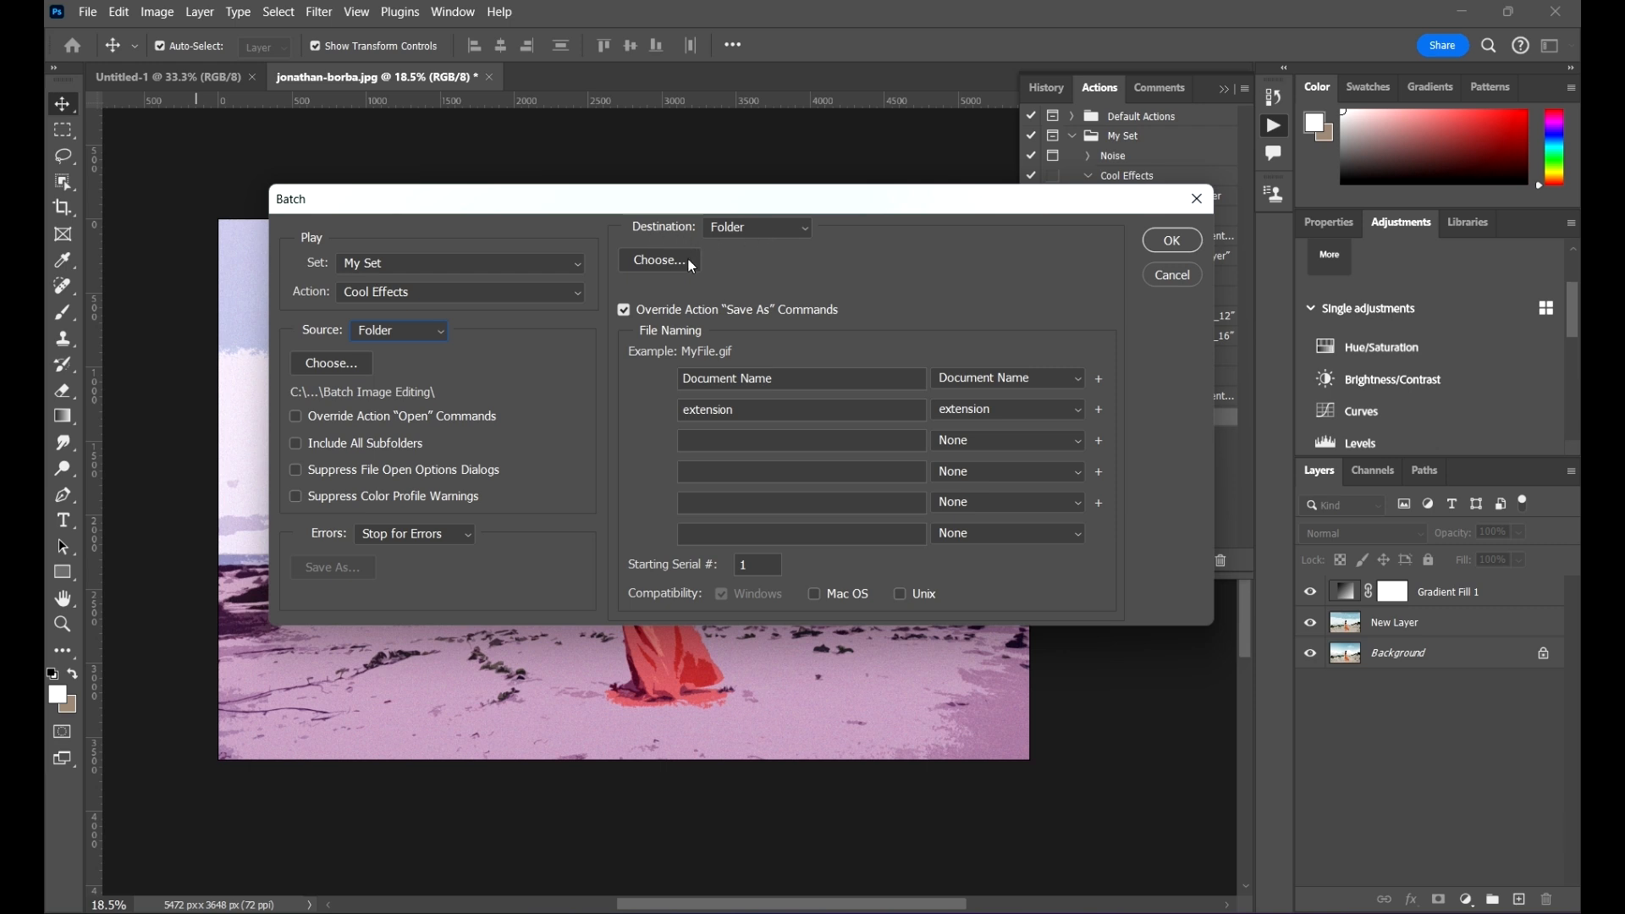
# Step: Select the Done folder as the batch destination and run the batch
pyautogui.click(660, 265)
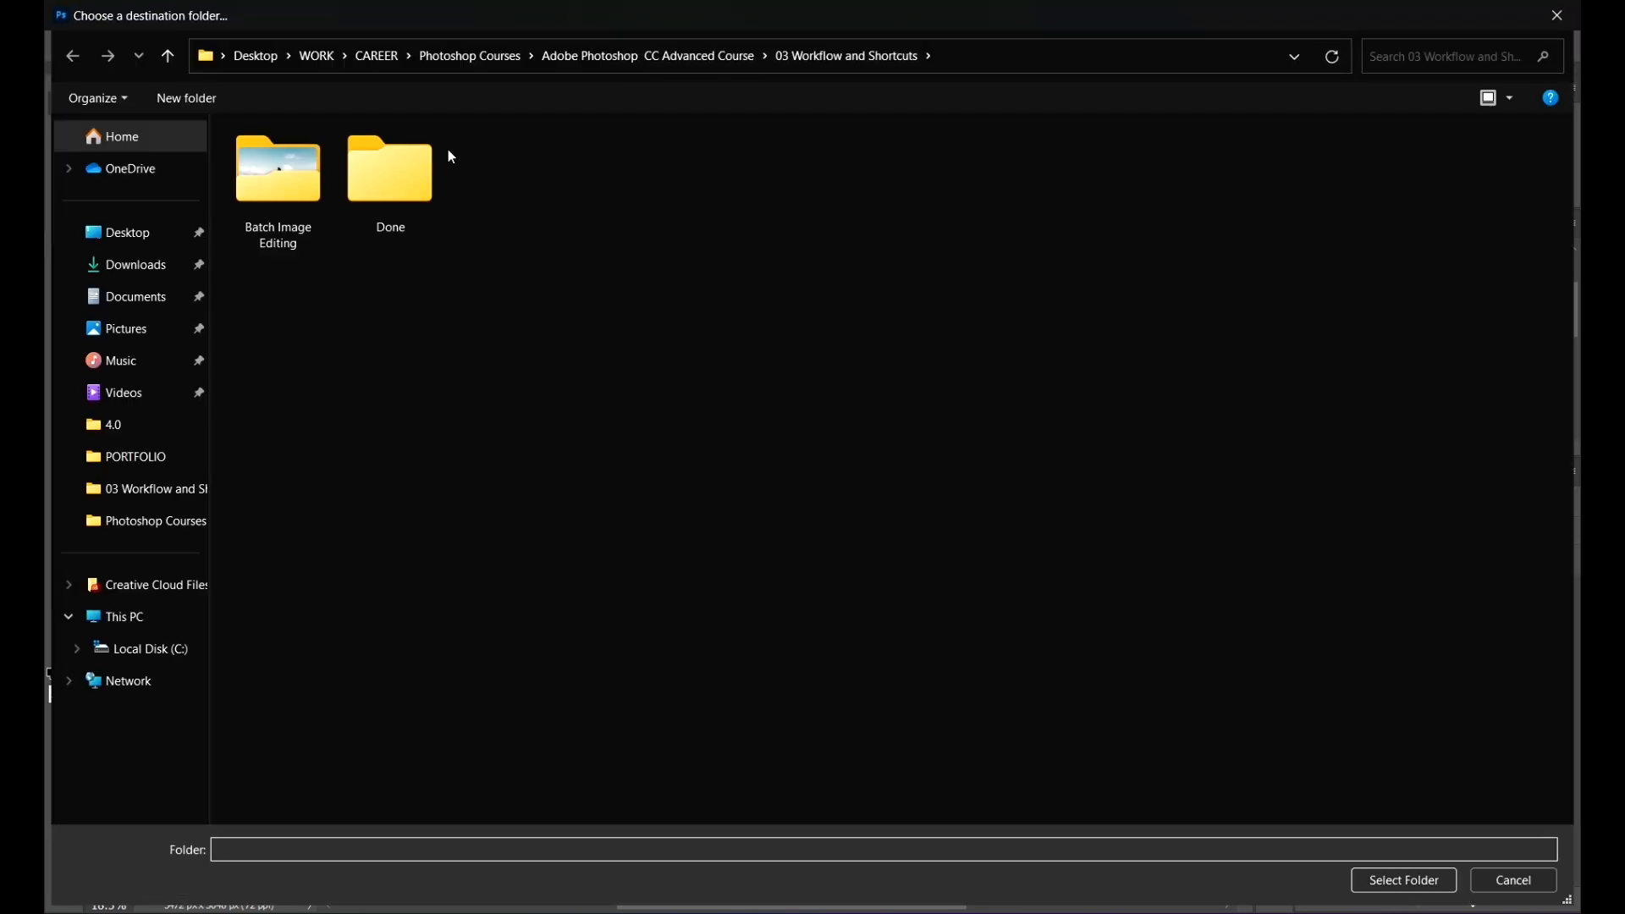
pyautogui.doubleClick(398, 184)
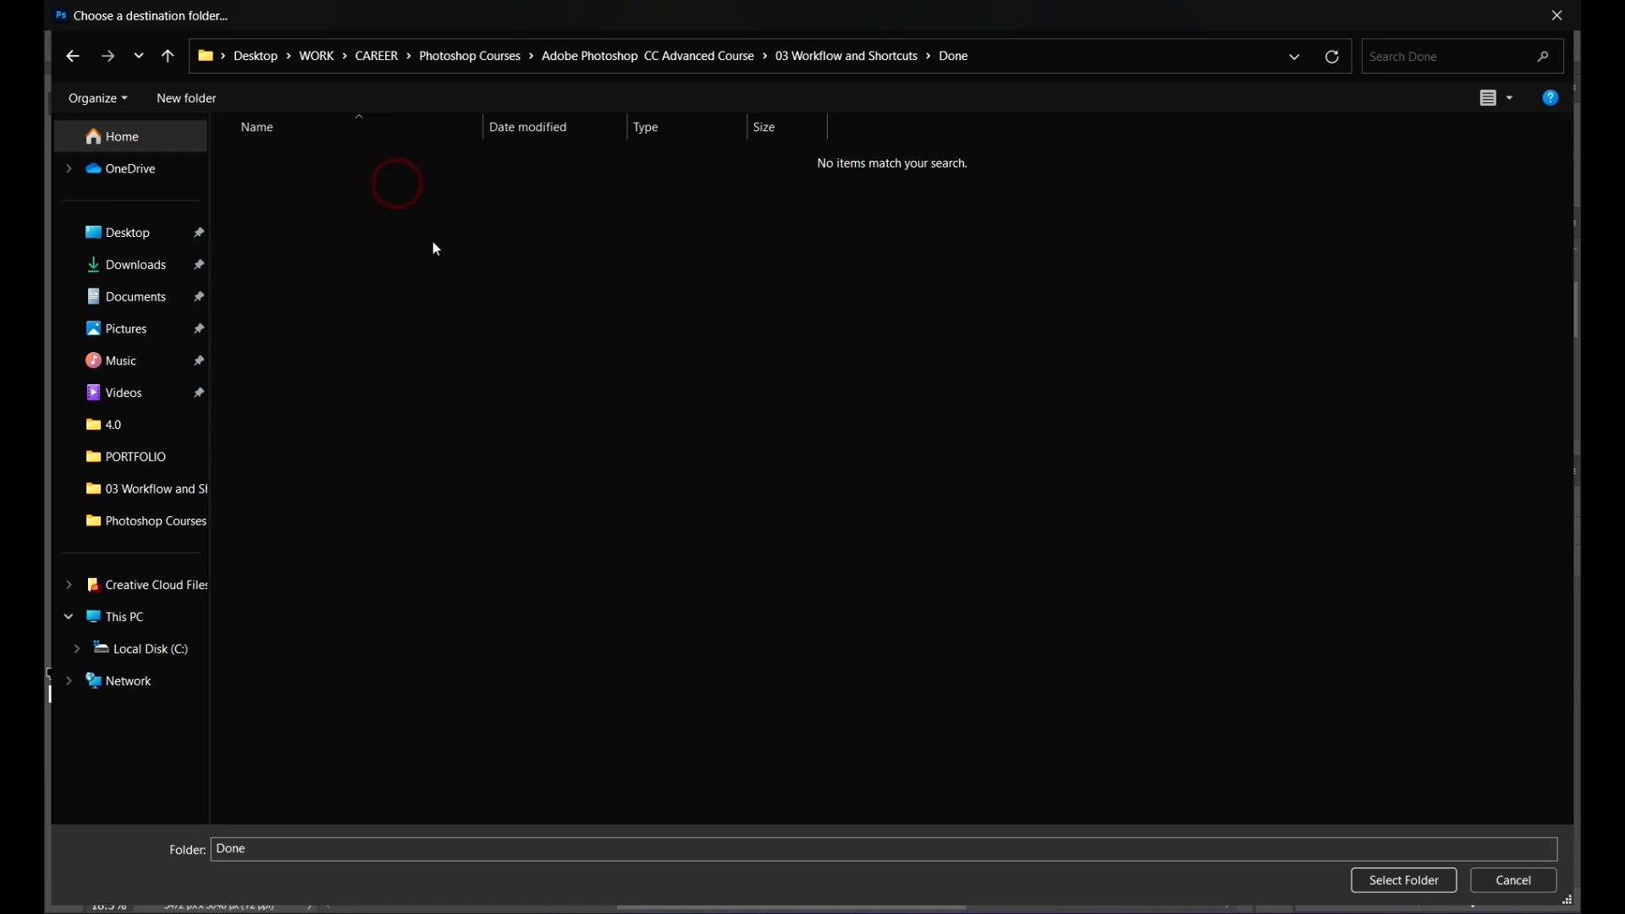
pyautogui.click(1412, 881)
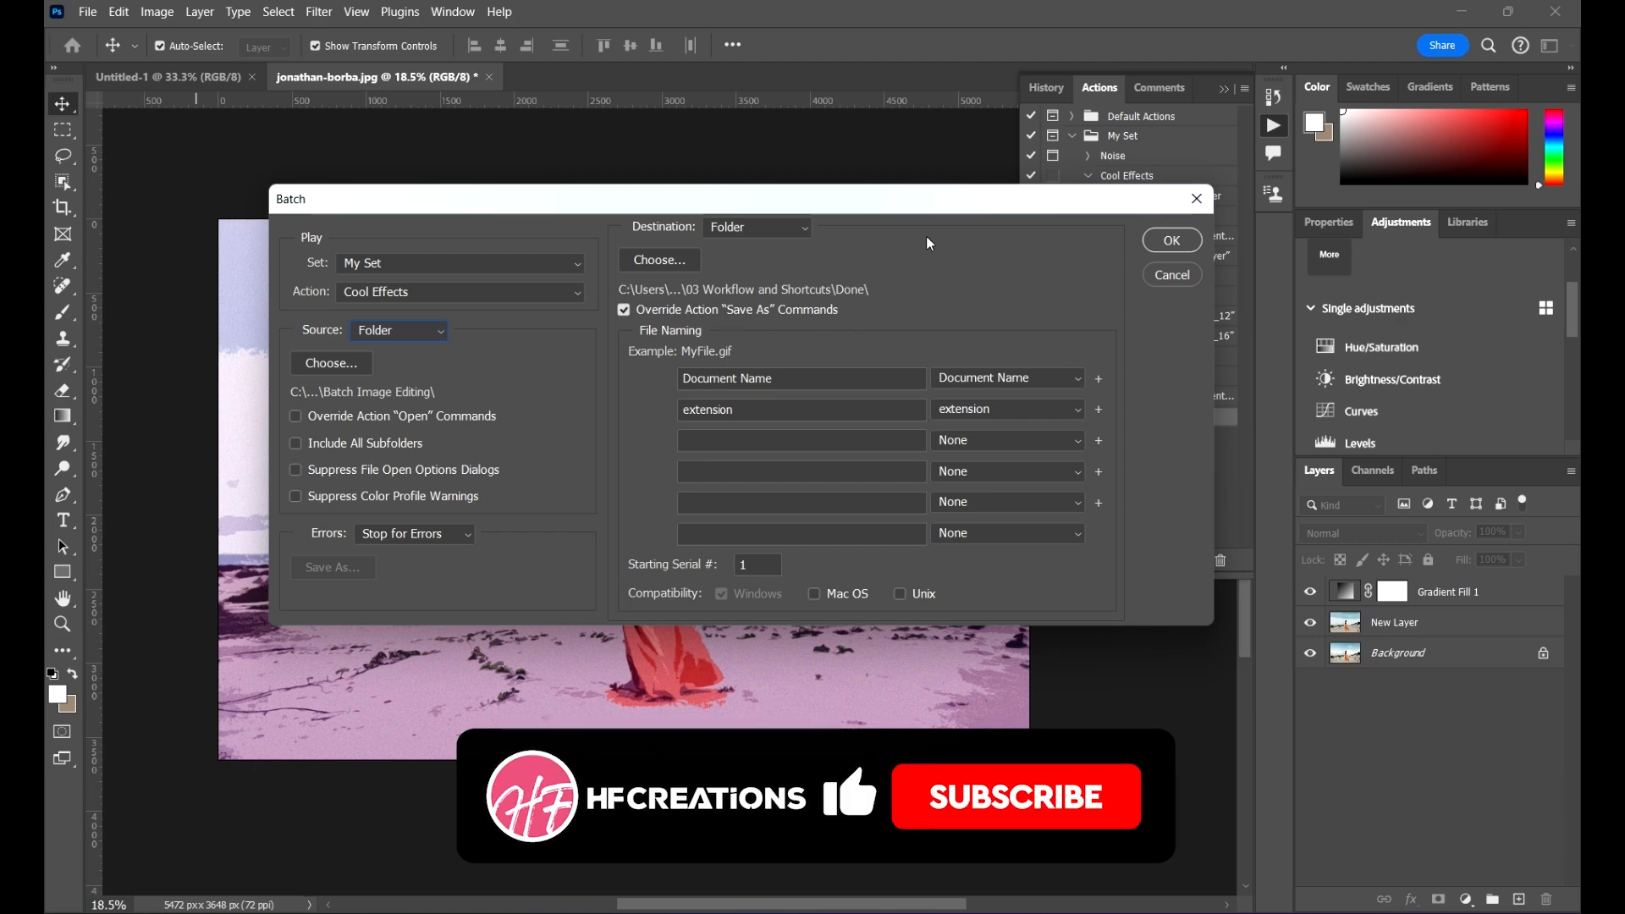
pyautogui.moveTo(922, 199)
pyautogui.mouseDown()
pyautogui.moveTo(976, 200)
pyautogui.moveTo(924, 203)
pyautogui.moveTo(950, 218)
pyautogui.moveTo(929, 202)
pyautogui.mouseUp()
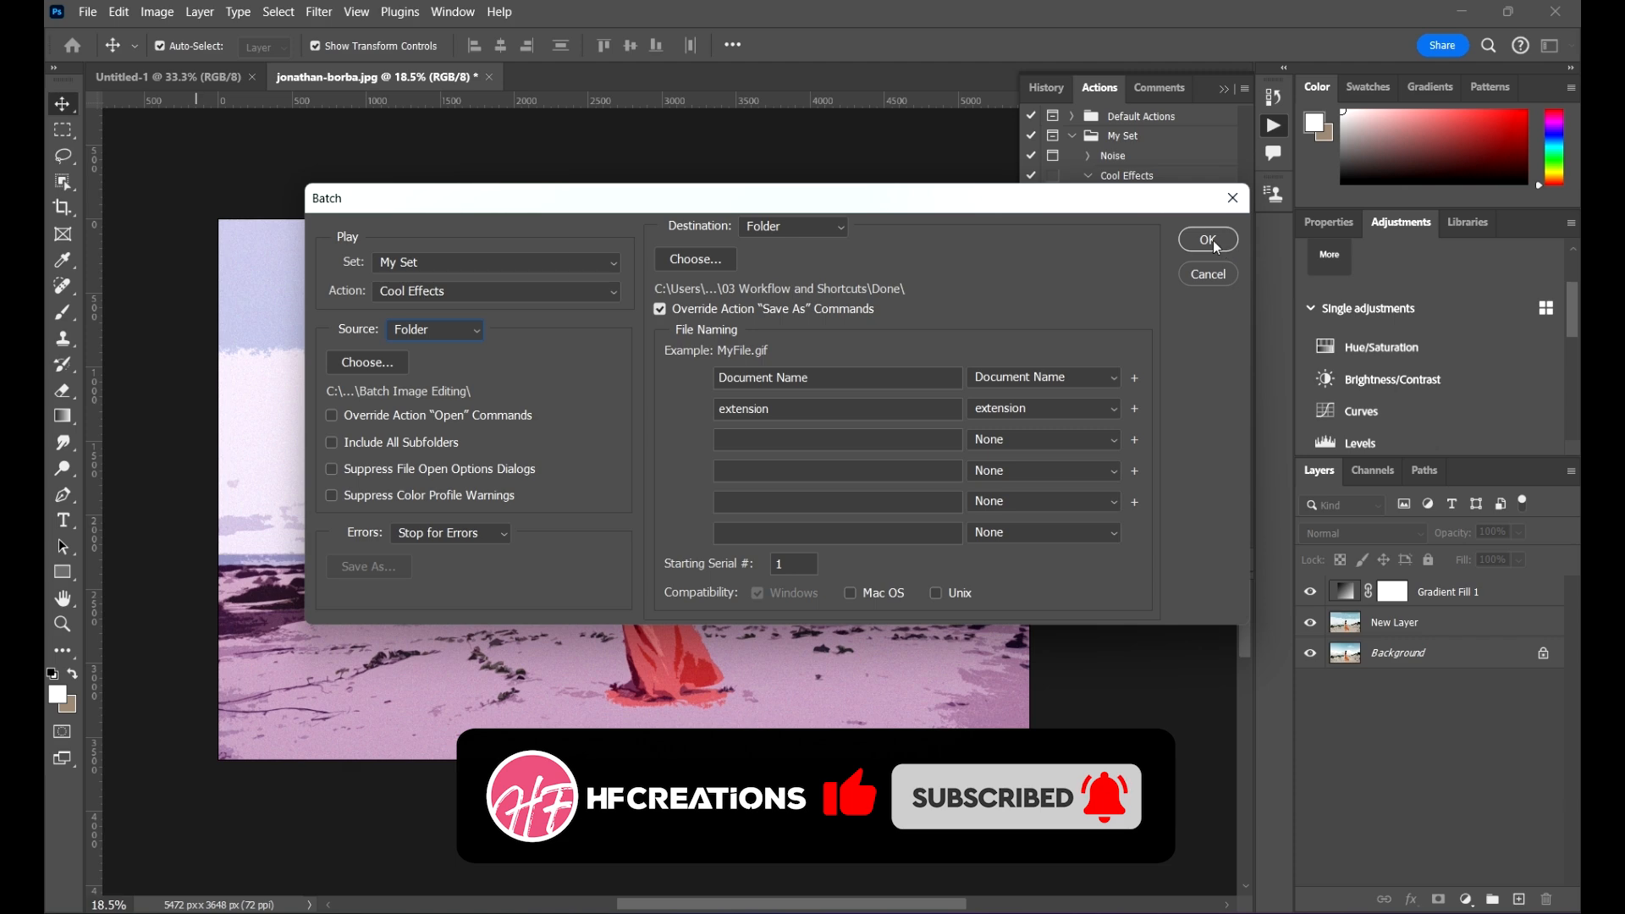
pyautogui.click(1214, 242)
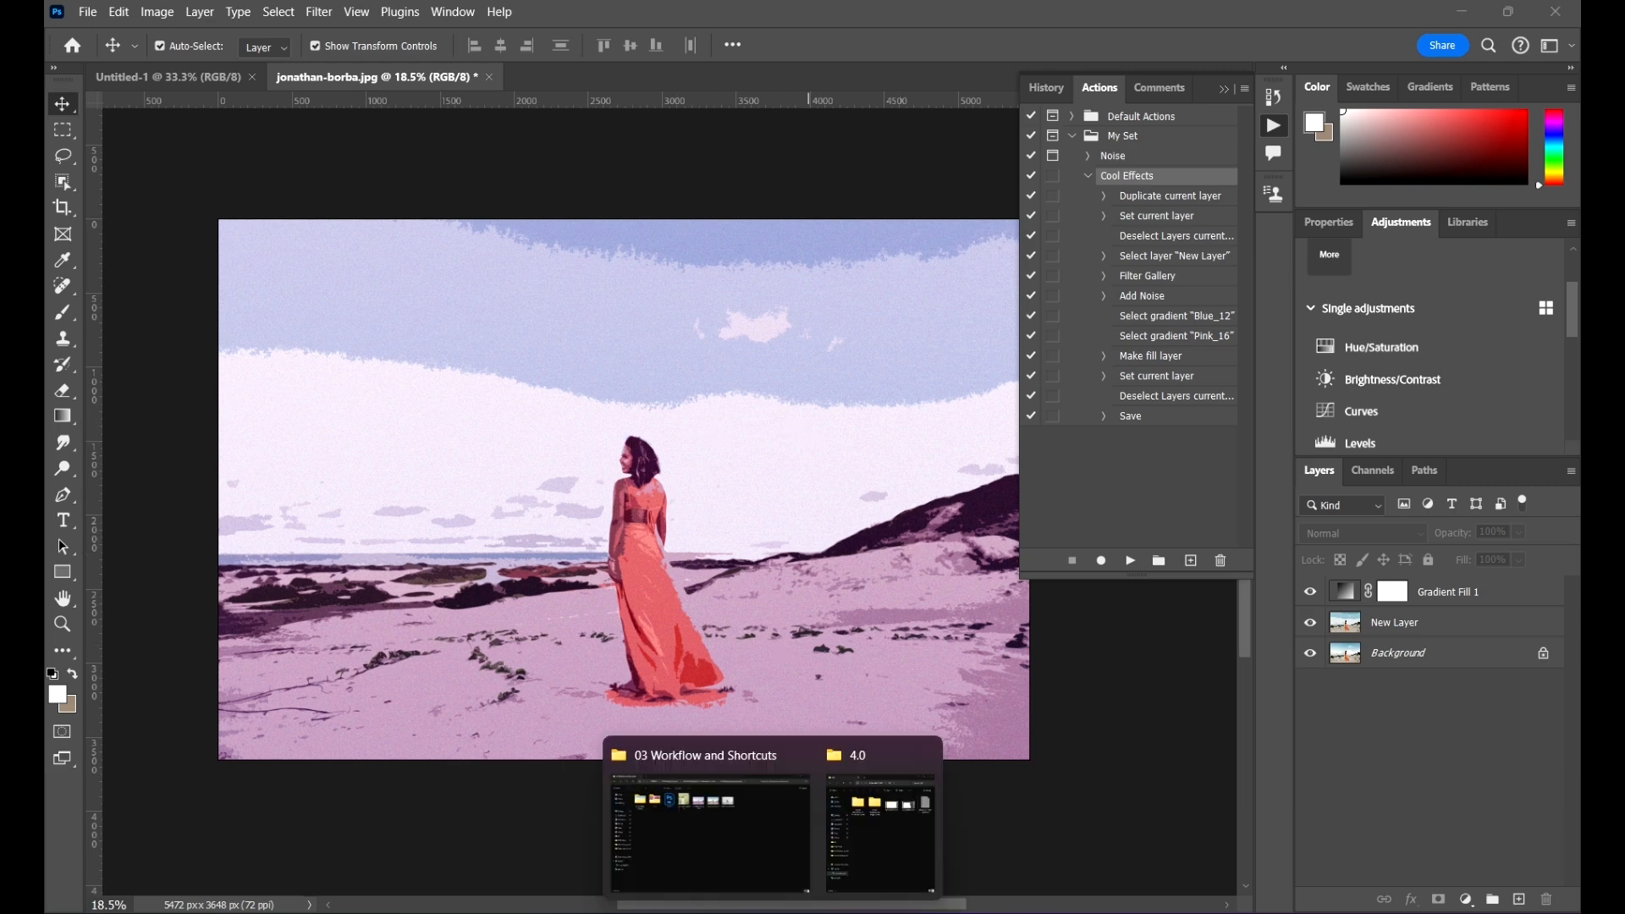
# Step: Switch to File Explorer, open the African child image from the Done folder and examine its effects up close
pyautogui.click(748, 835)
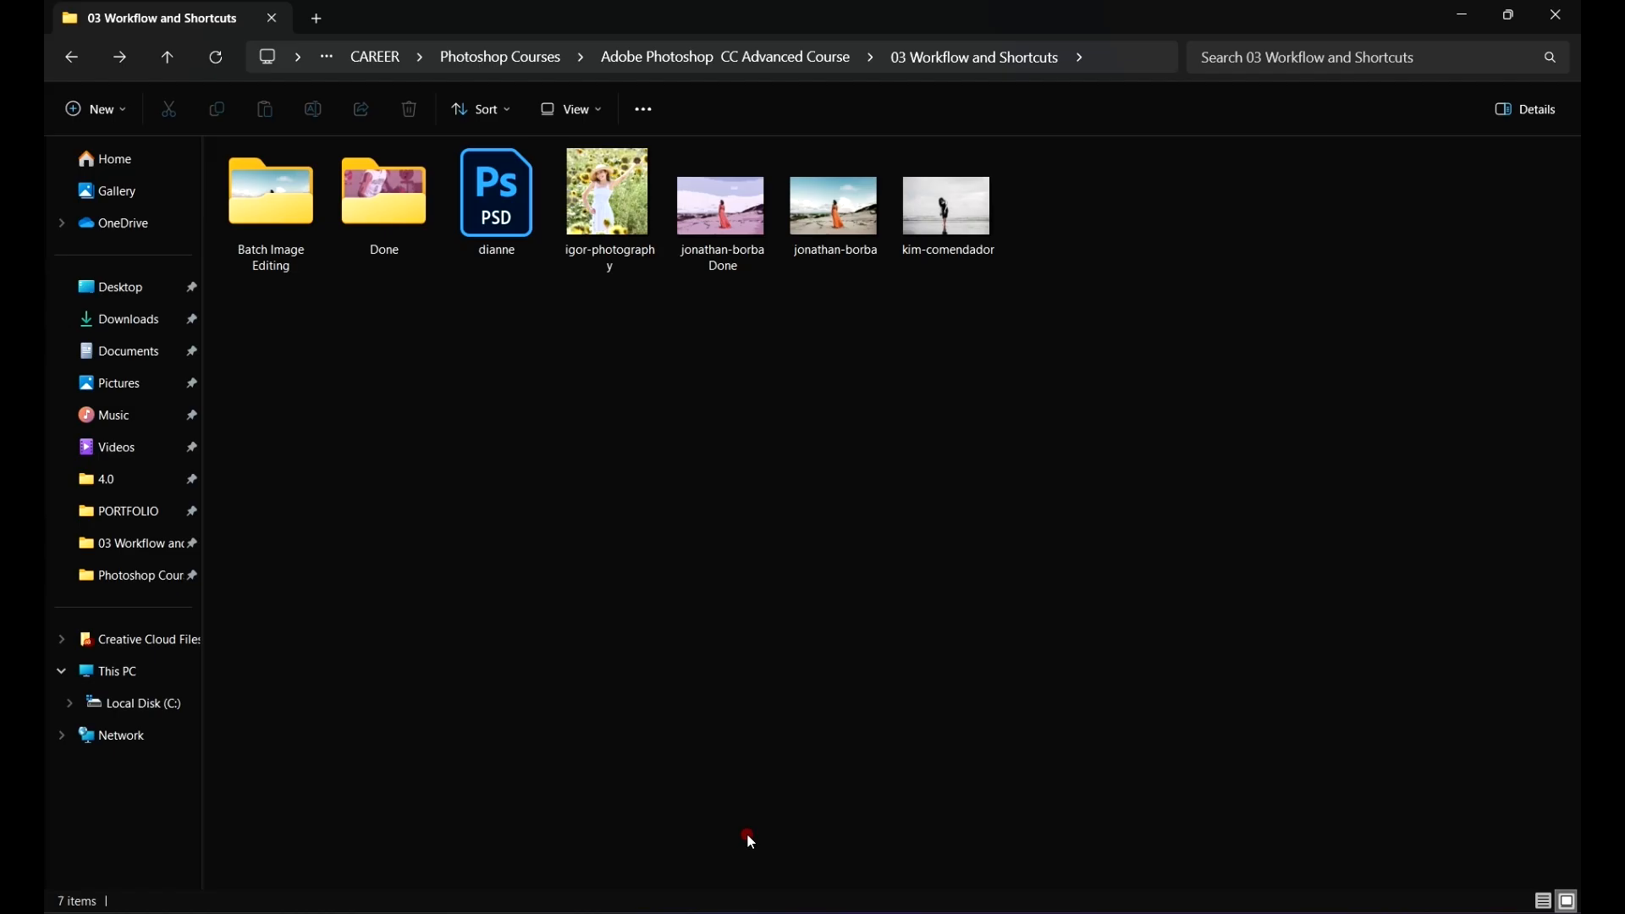
pyautogui.doubleClick(397, 200)
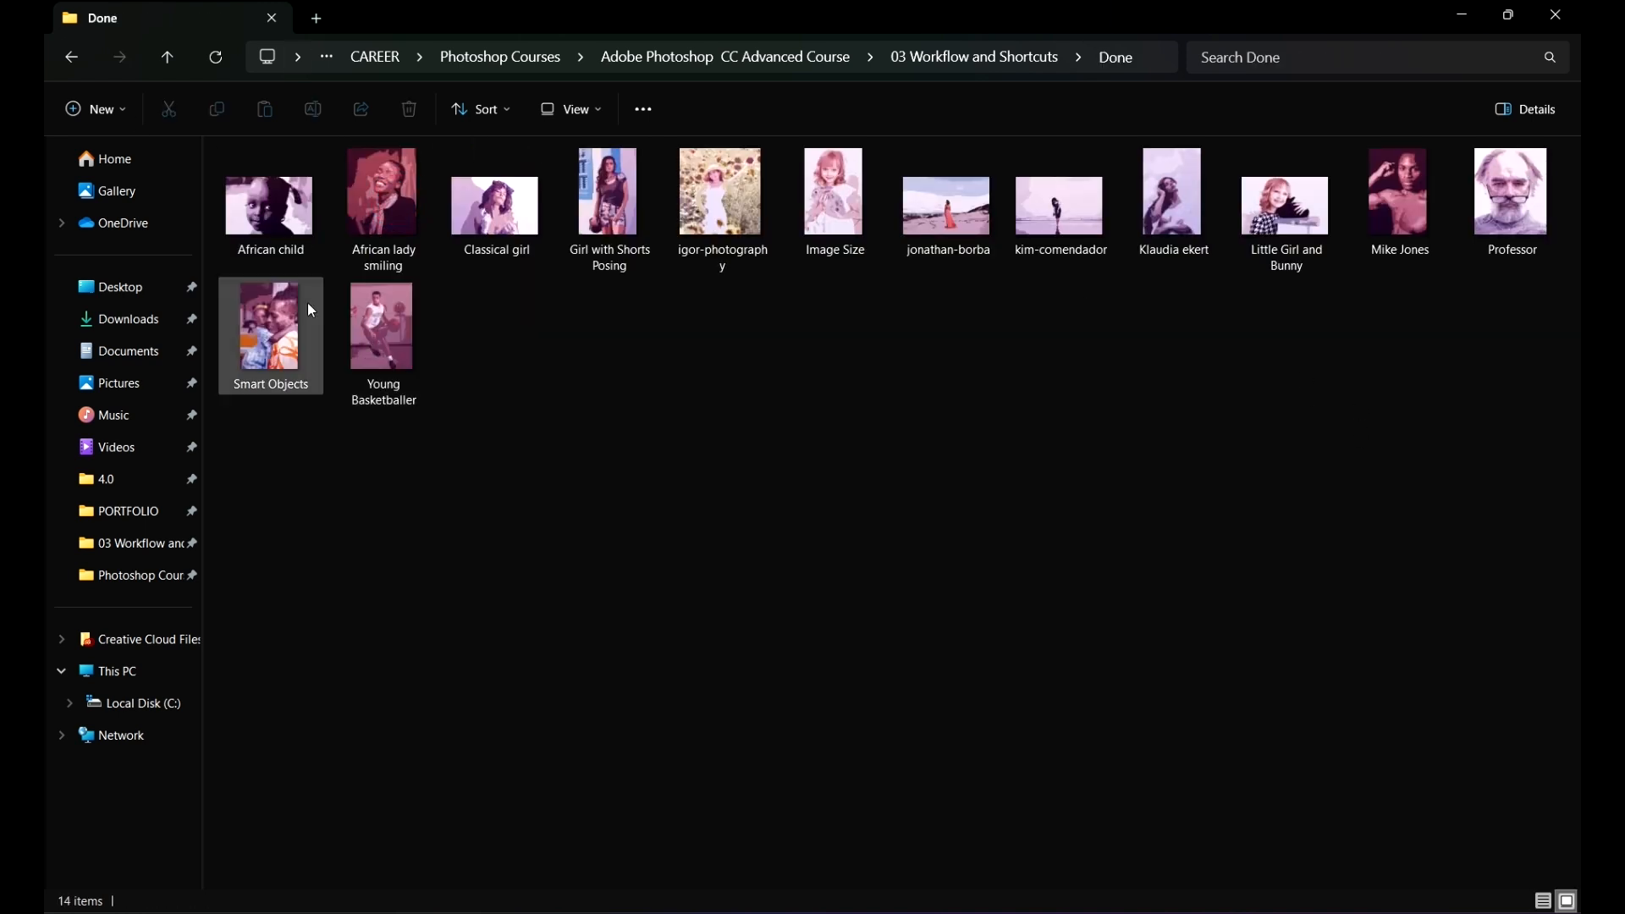
pyautogui.doubleClick(279, 220)
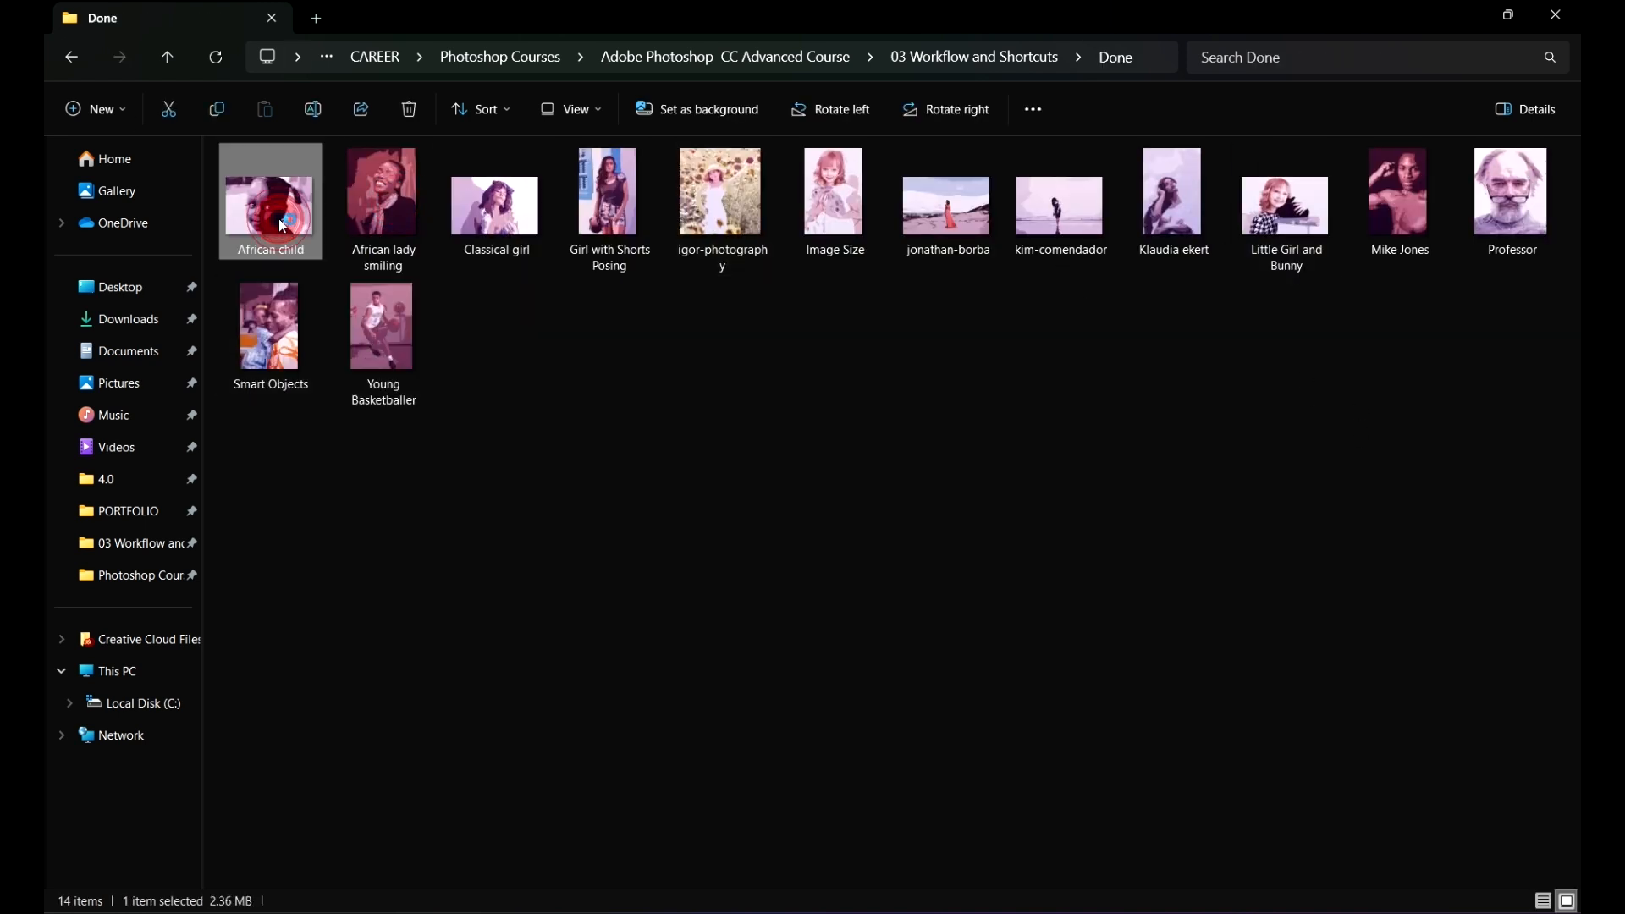
pyautogui.scroll(4, 608, 323)
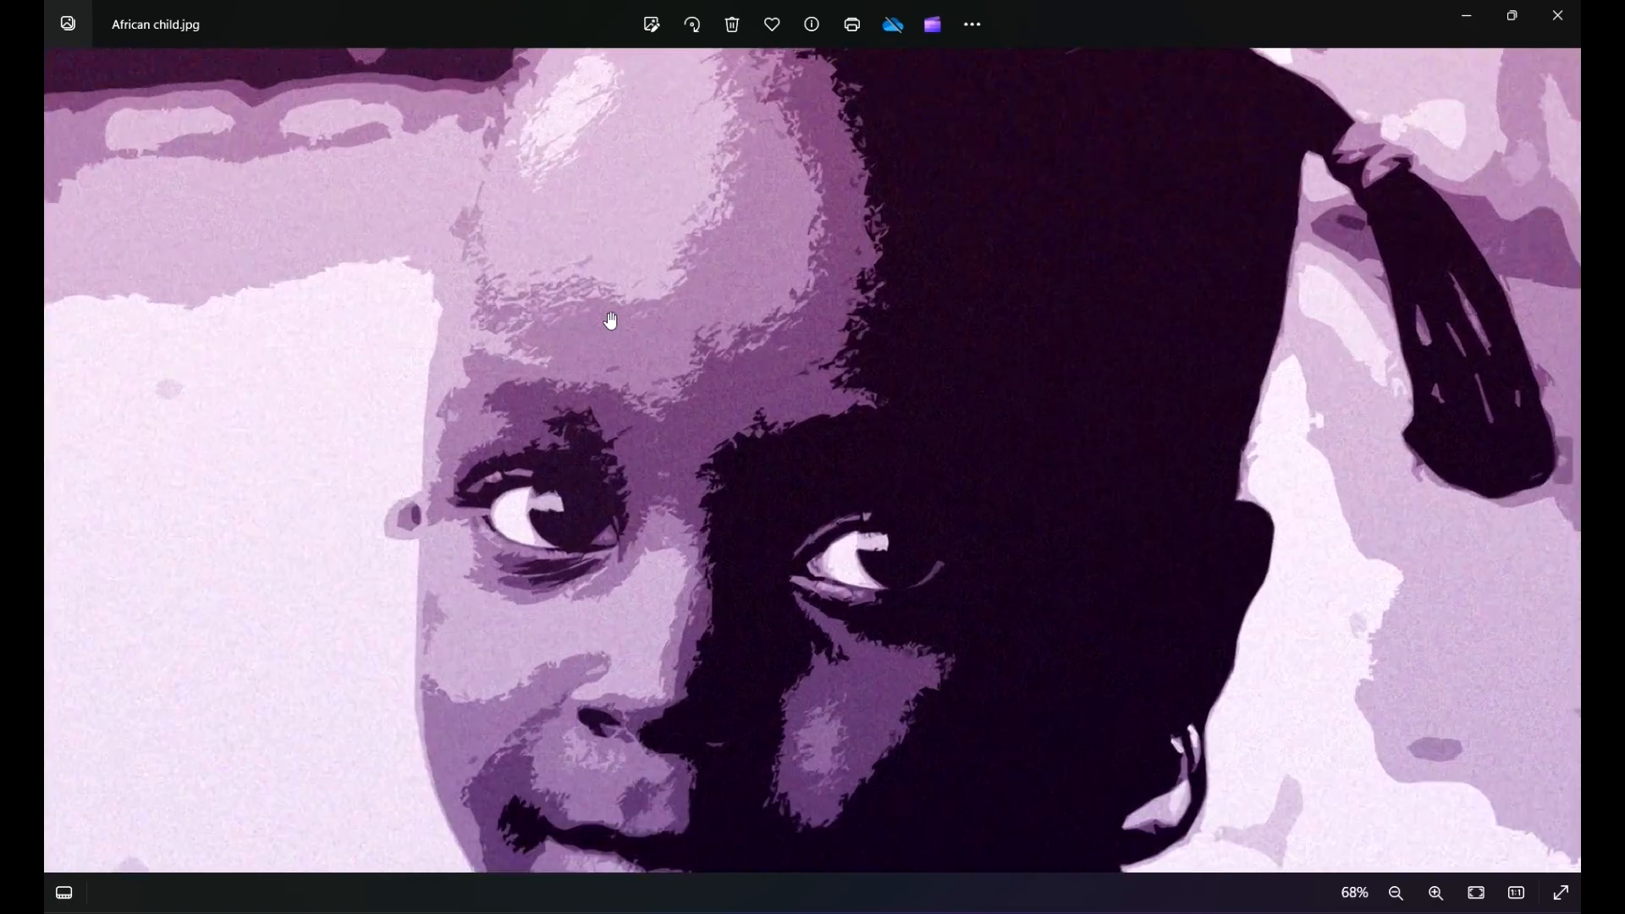
pyautogui.scroll(-5, 594, 324)
pyautogui.scroll(2, 805, 342)
pyautogui.scroll(5, 806, 341)
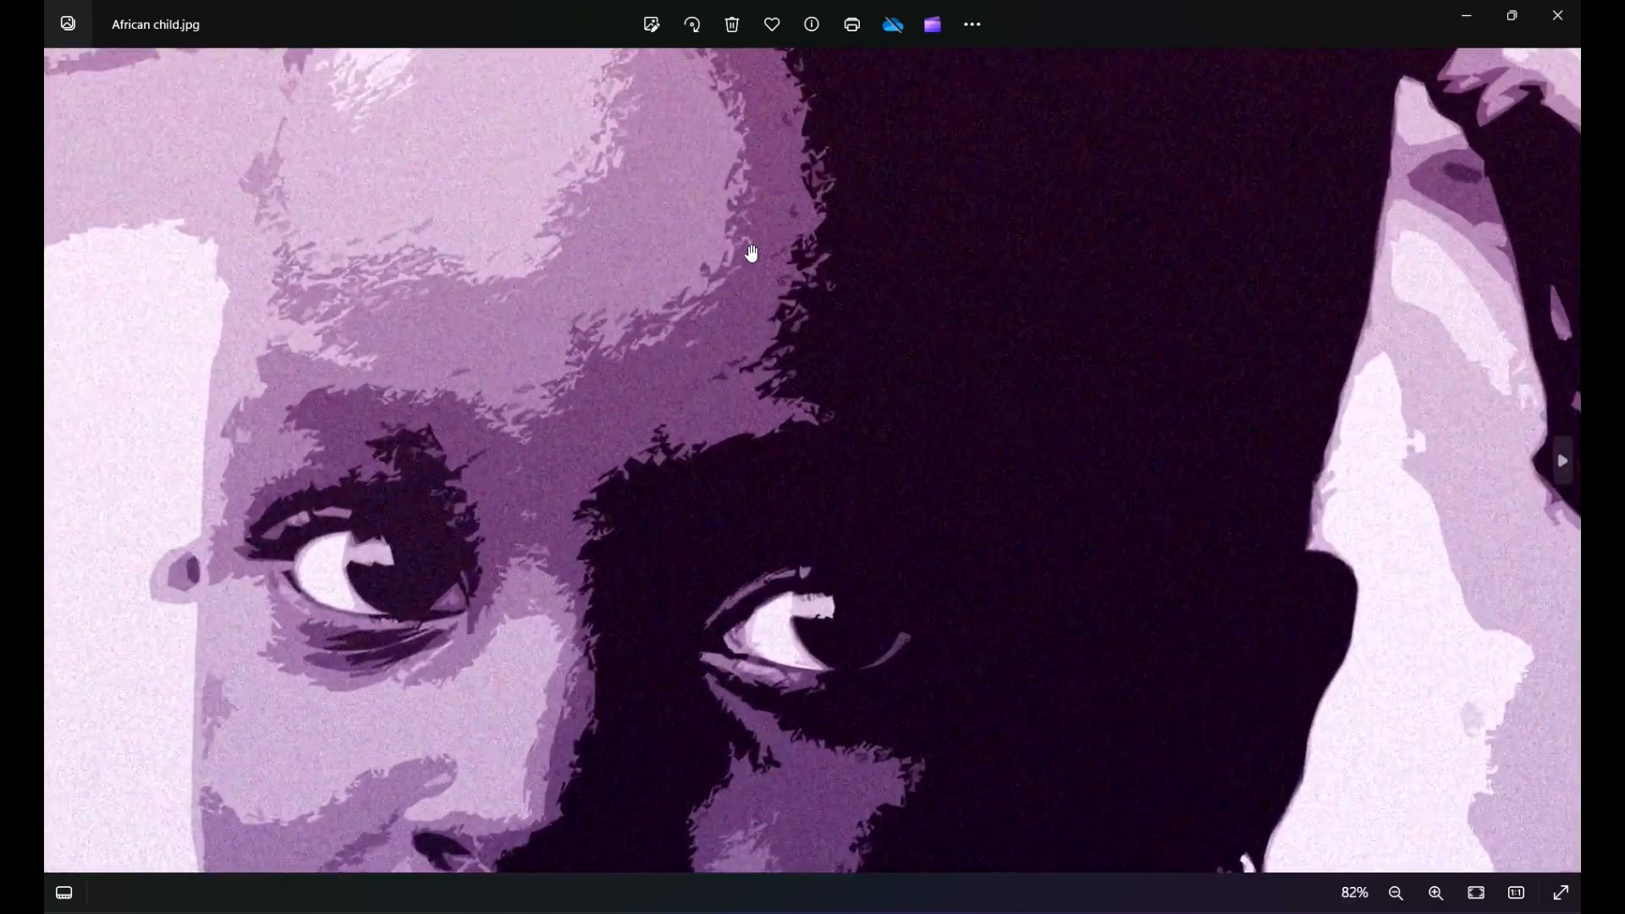
pyautogui.scroll(-5, 550, 288)
pyautogui.scroll(-3, 593, 292)
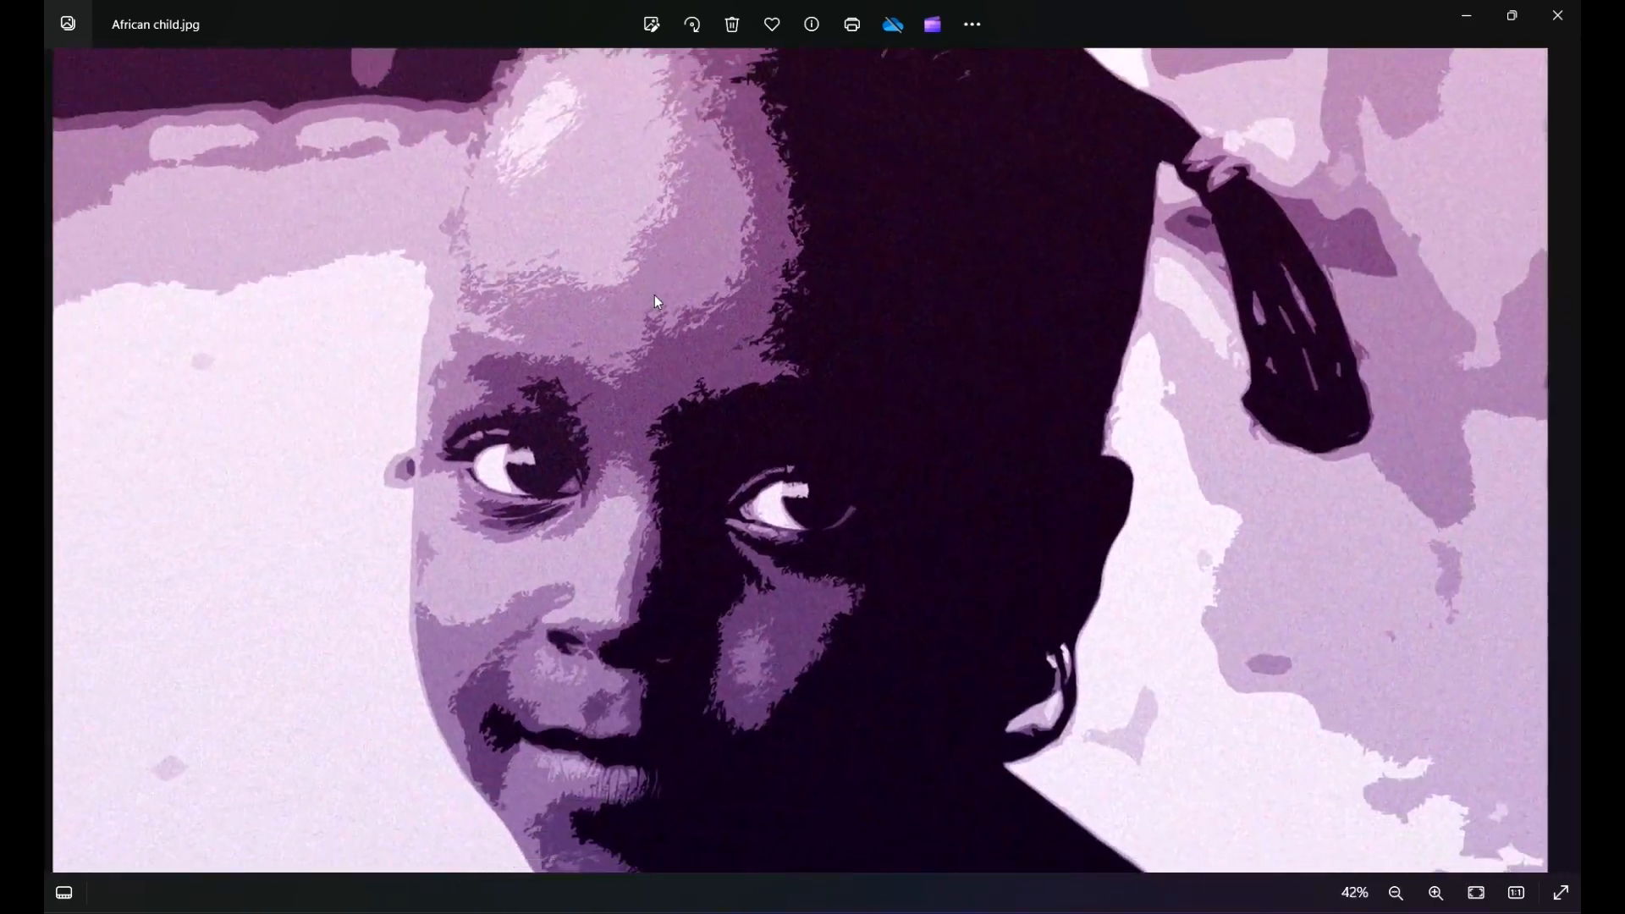
# Step: Browse the remaining processed images in the Done folder up to Young Basketballer, close the viewer and return to Photoshop
pyautogui.click(1565, 476)
pyautogui.click(1565, 478)
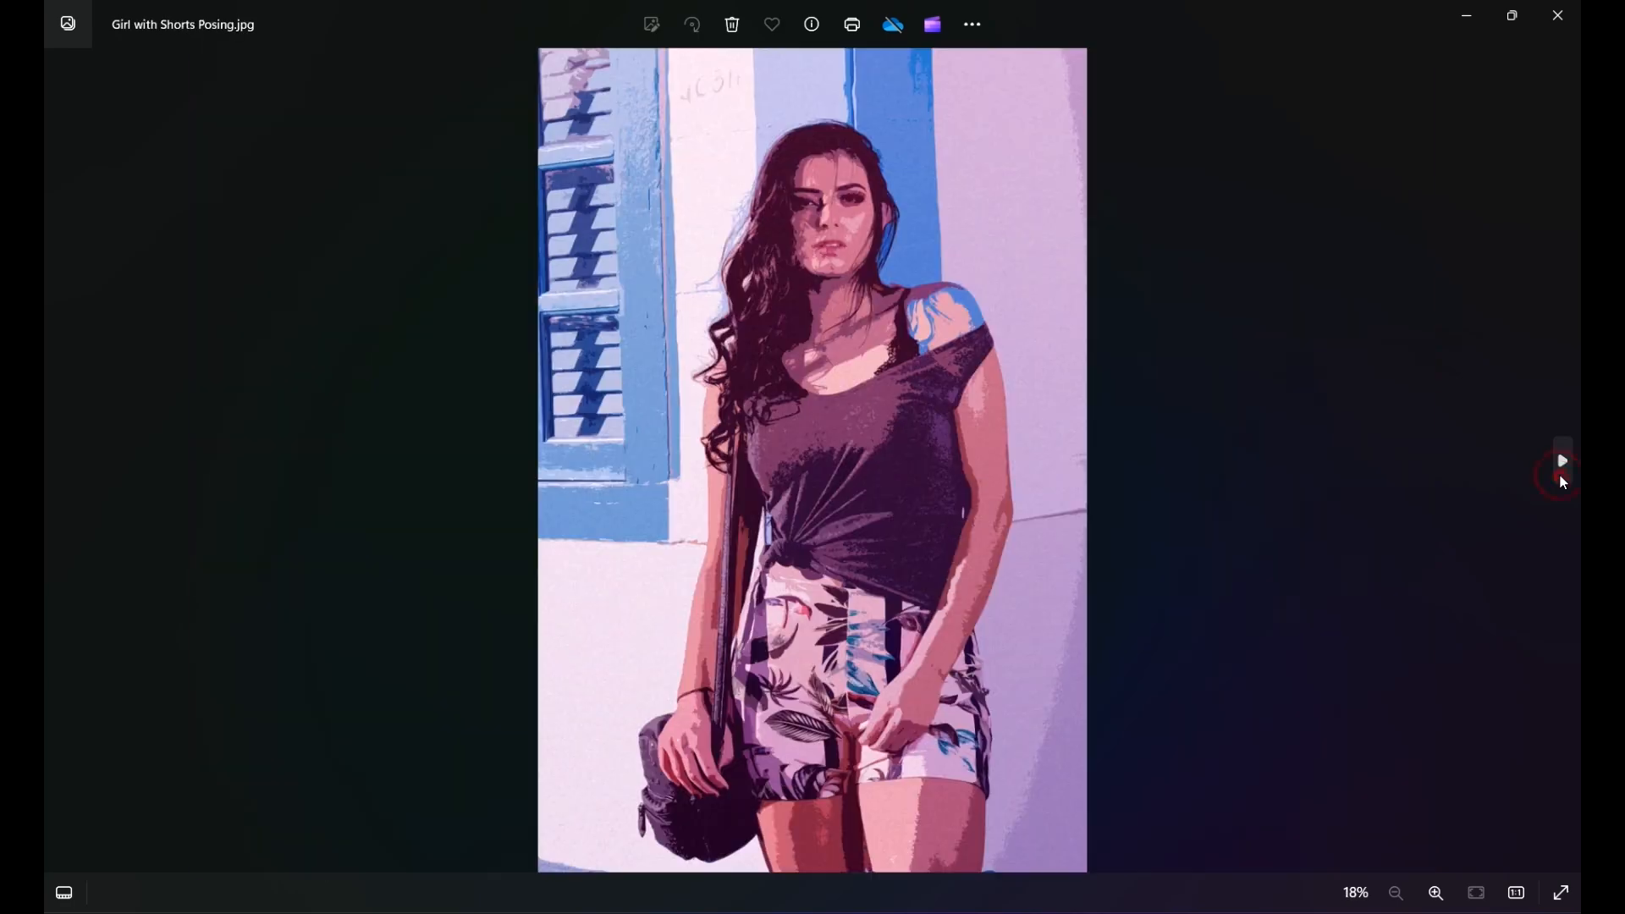
pyautogui.click(1565, 479)
pyautogui.click(1565, 479)
pyautogui.click(1565, 478)
pyautogui.click(1560, 476)
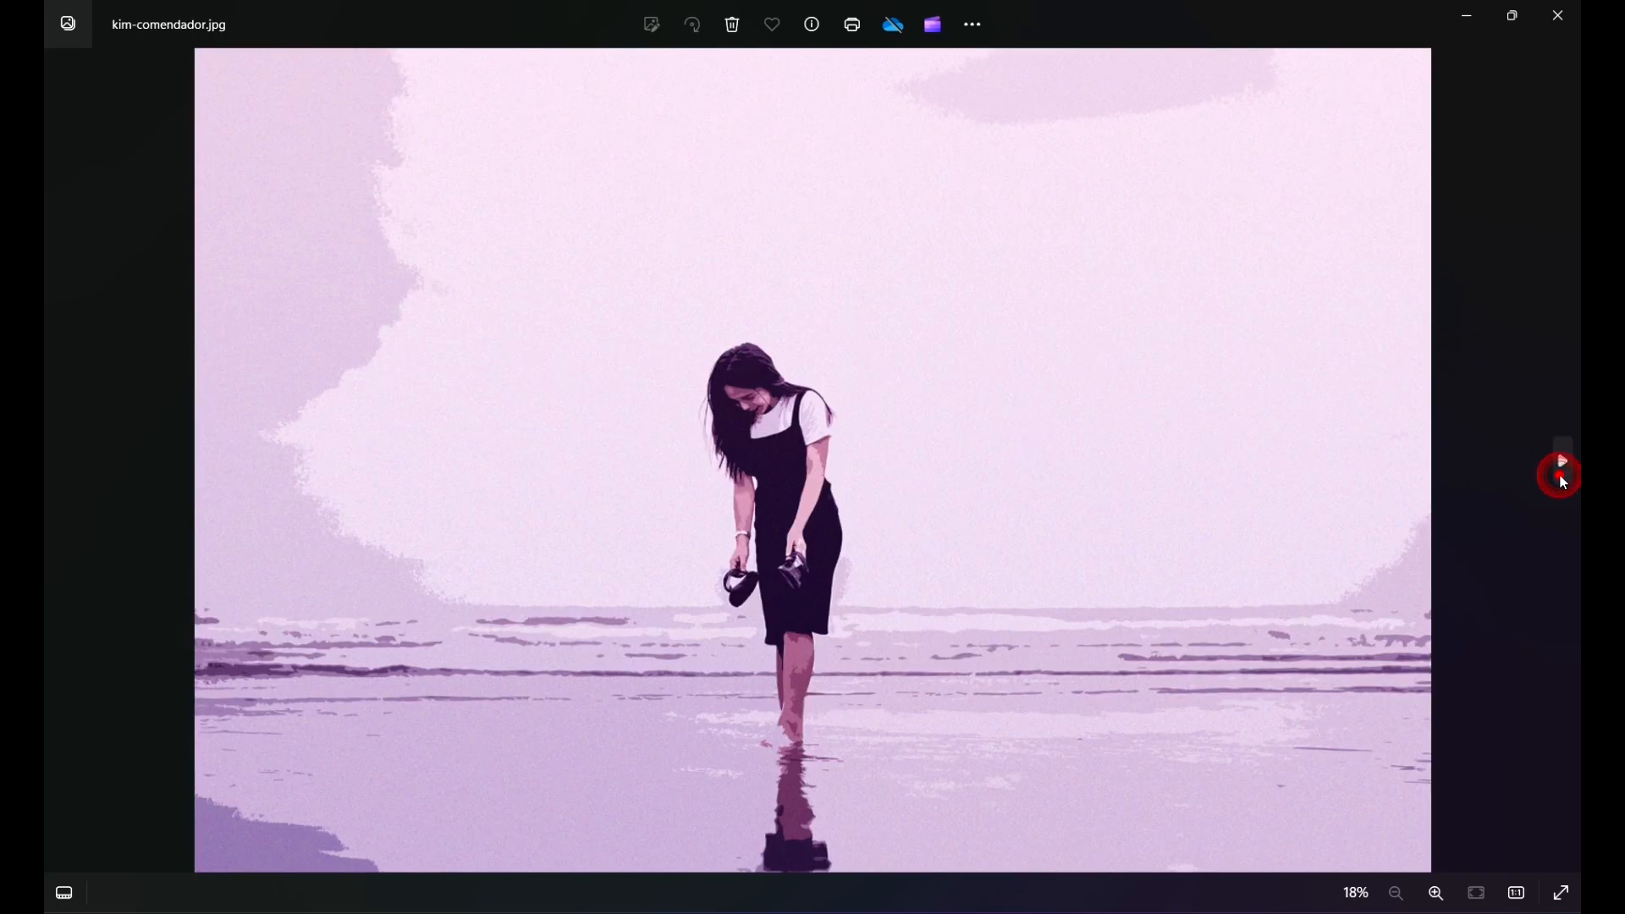
pyautogui.click(1560, 475)
pyautogui.click(1560, 475)
pyautogui.click(1560, 475)
pyautogui.click(1560, 476)
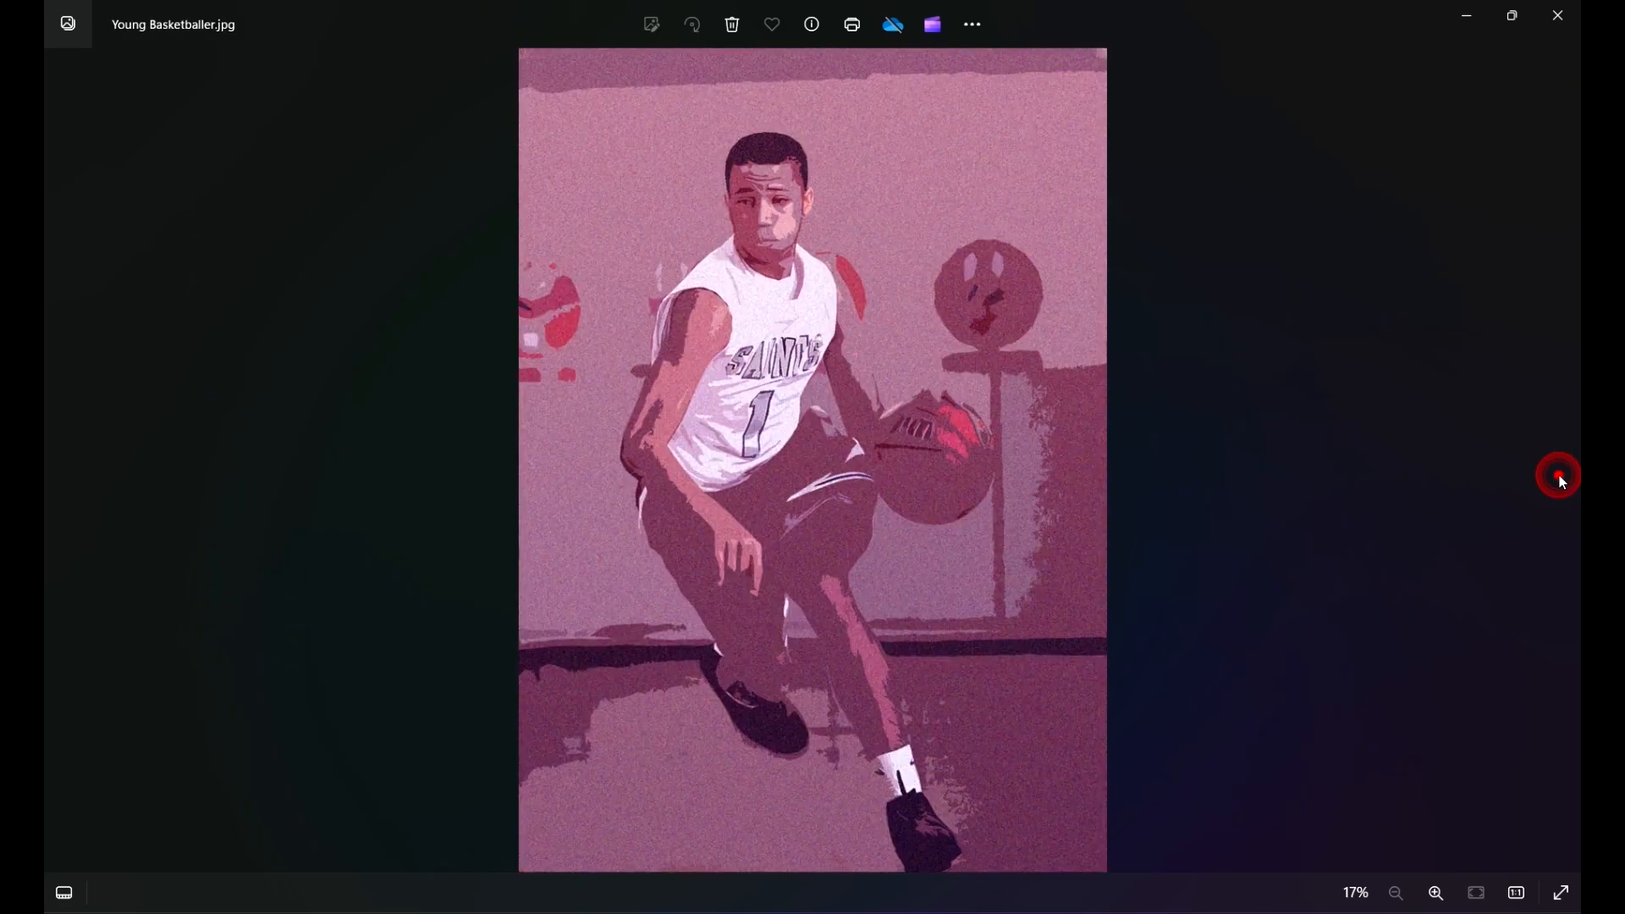
pyautogui.click(1570, 25)
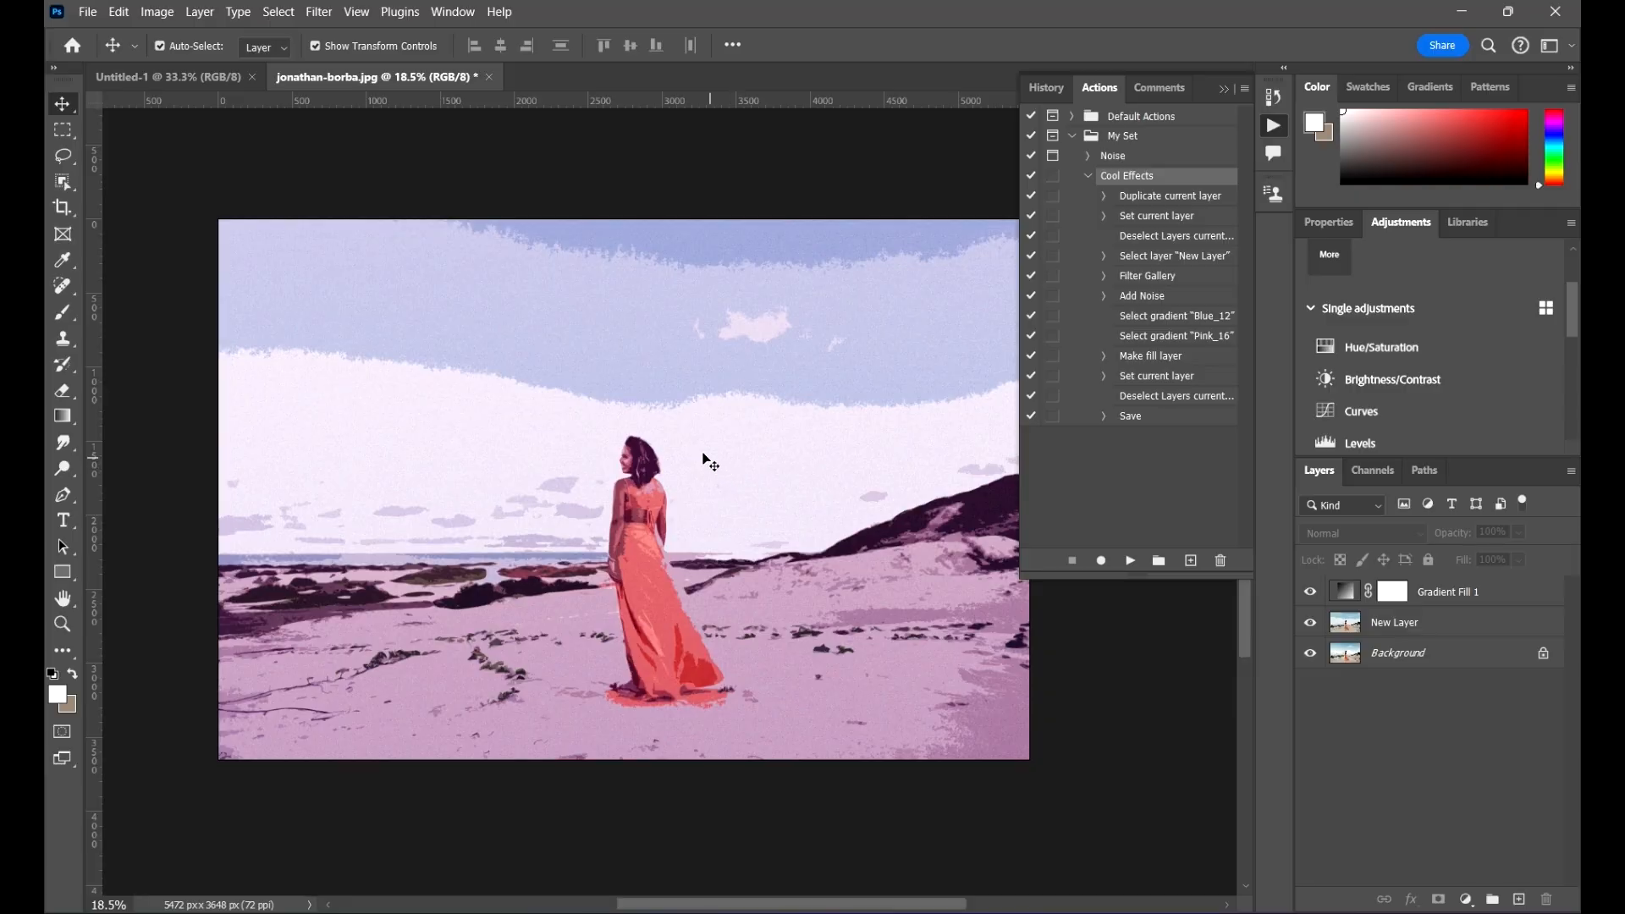